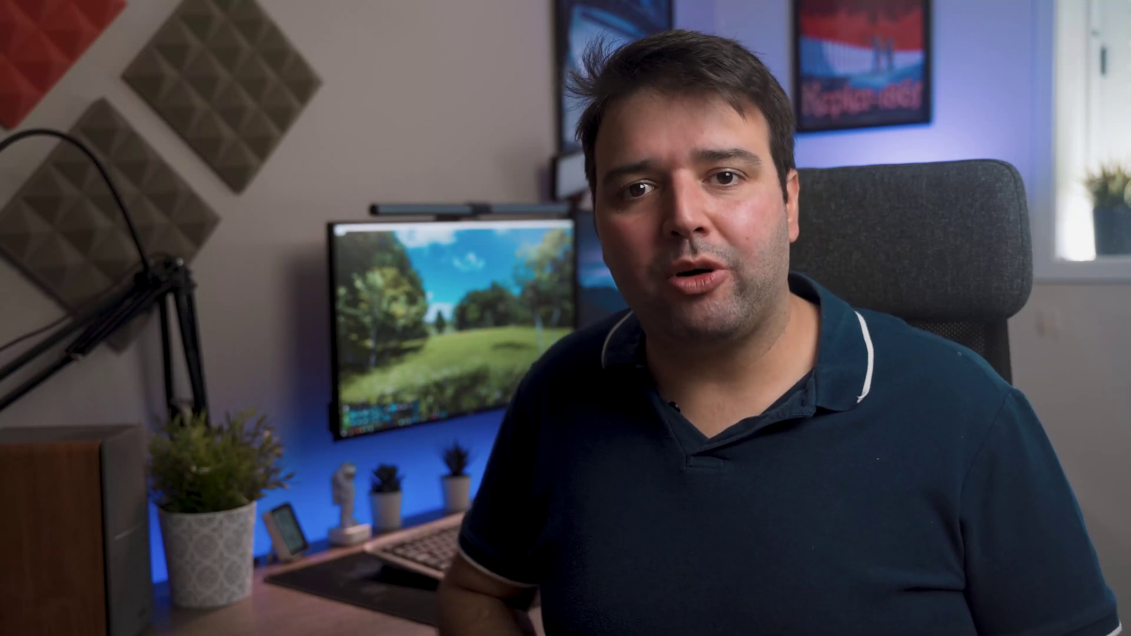
{"action": "left_click", "coordinate": [114, 126]}
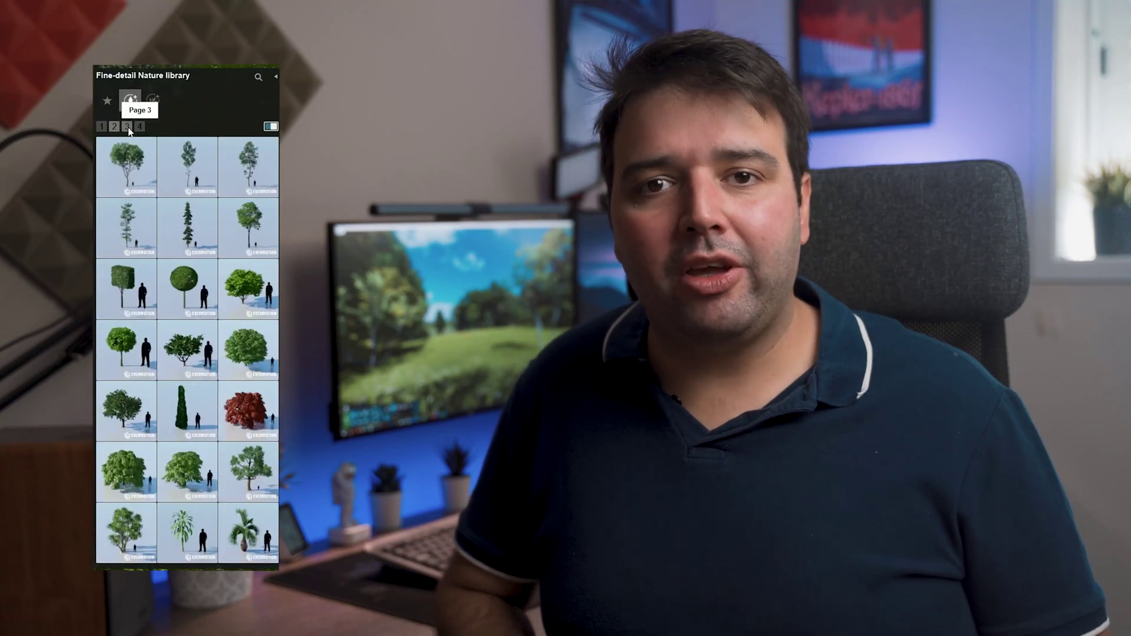
{"action": "left_click", "coordinate": [128, 127]}
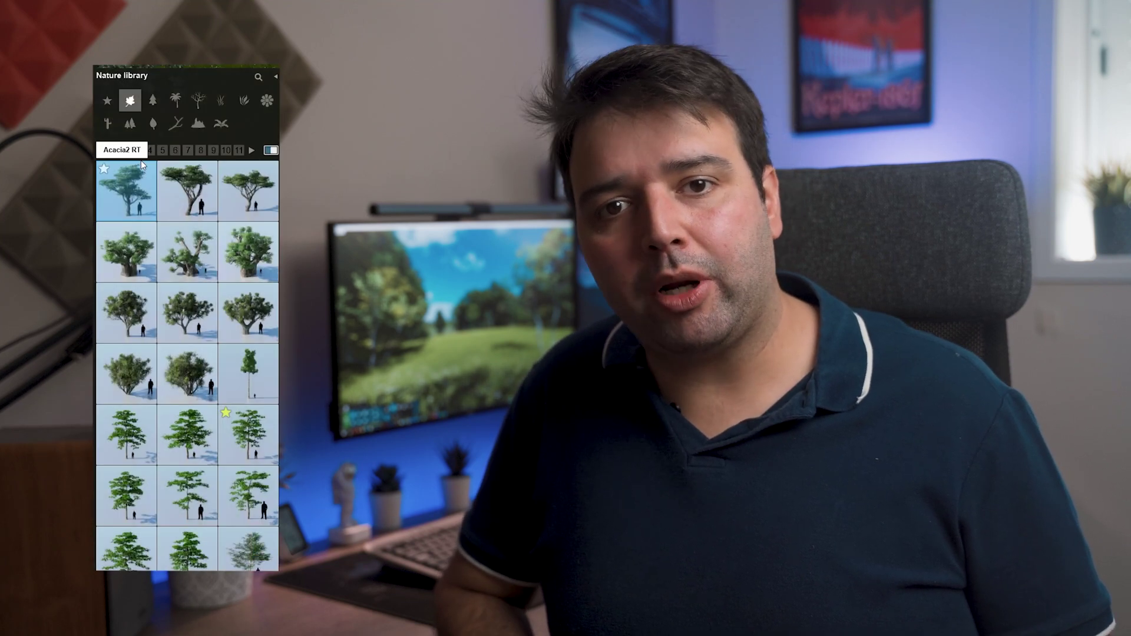
{"action": "left_click", "coordinate": [170, 150]}
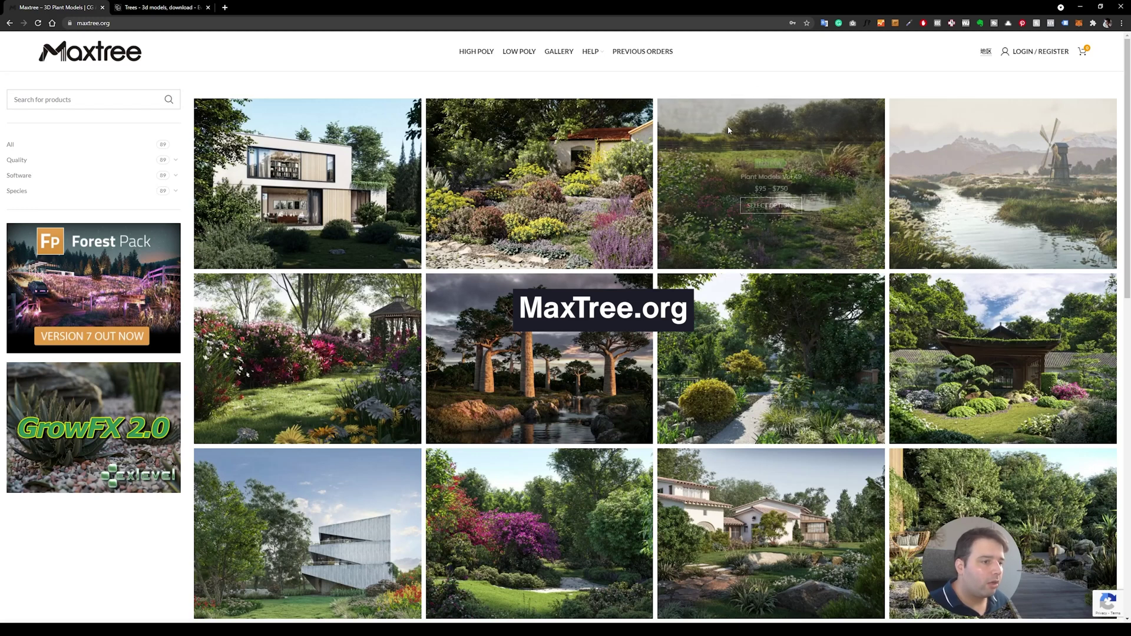
Filter the Maxtree plant collections to the Palm species and open the Plant Models Vol 7 product page
{"action": "mouse_move", "coordinate": [978, 218]}
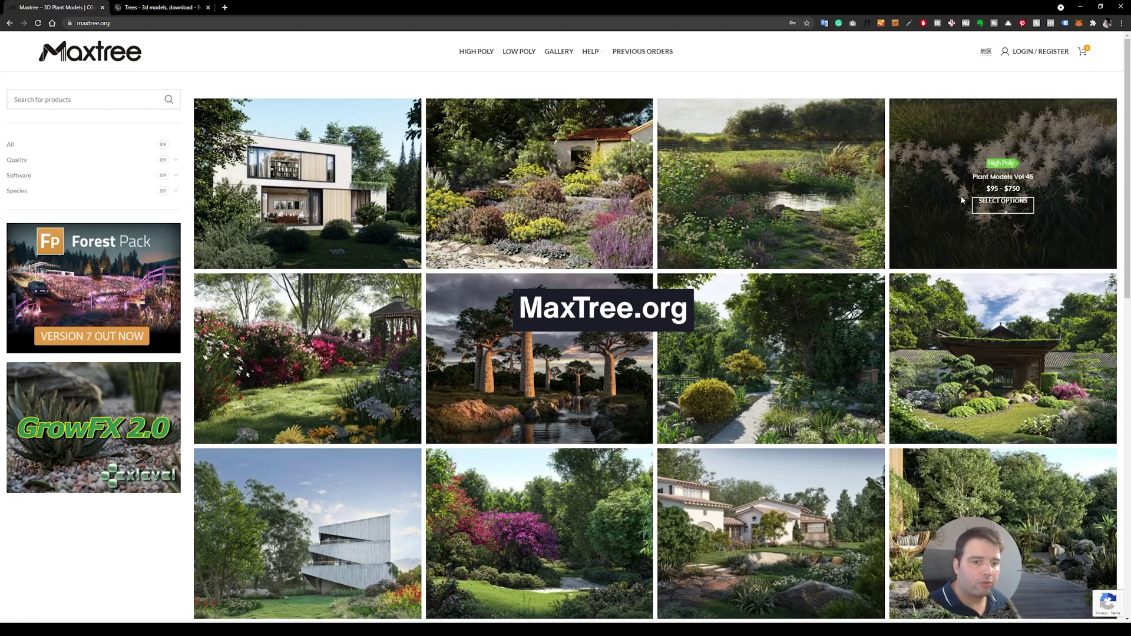
{"action": "mouse_move", "coordinate": [776, 320]}
{"action": "scroll", "coordinate": [776, 320], "scroll_direction": "down", "scroll_amount": 2}
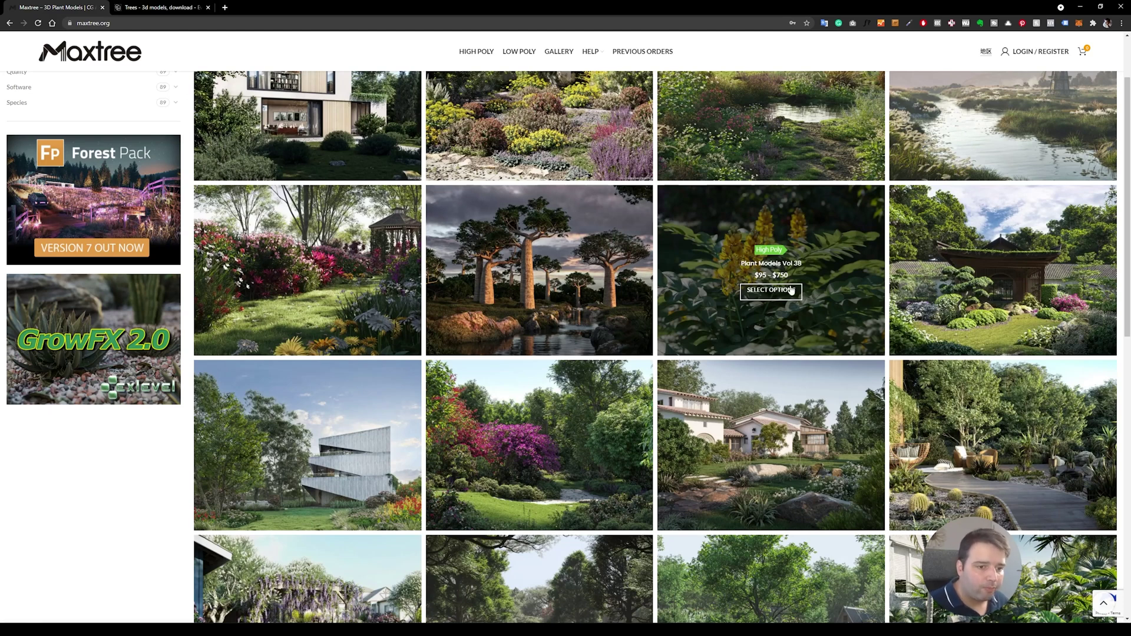
{"action": "scroll", "coordinate": [544, 327], "scroll_direction": "up", "scroll_amount": 2}
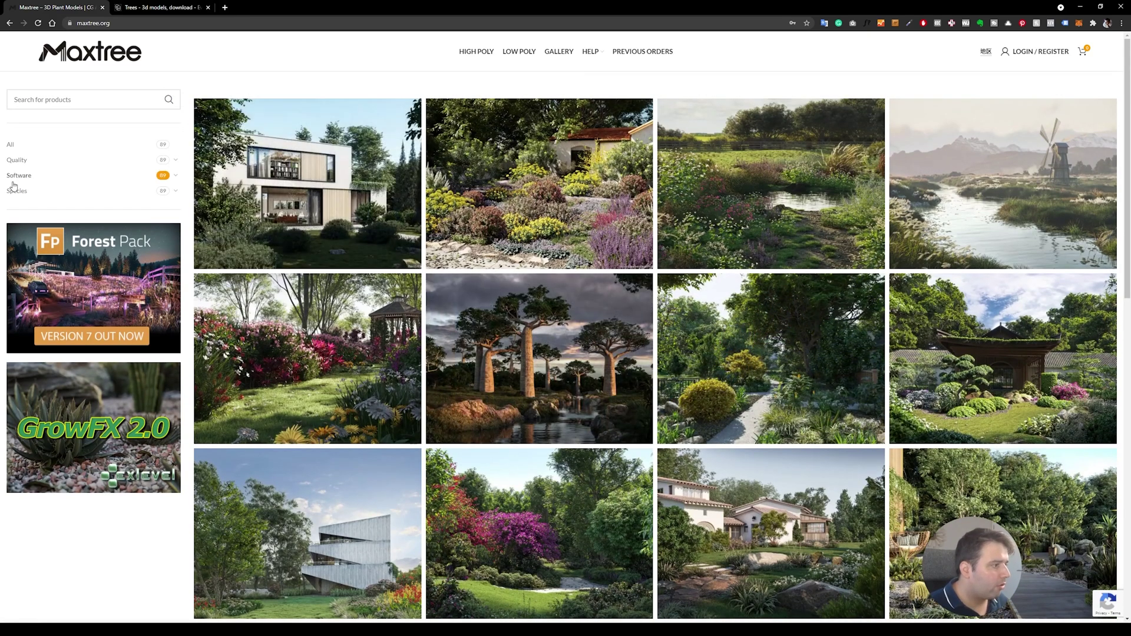
{"action": "left_click", "coordinate": [52, 196]}
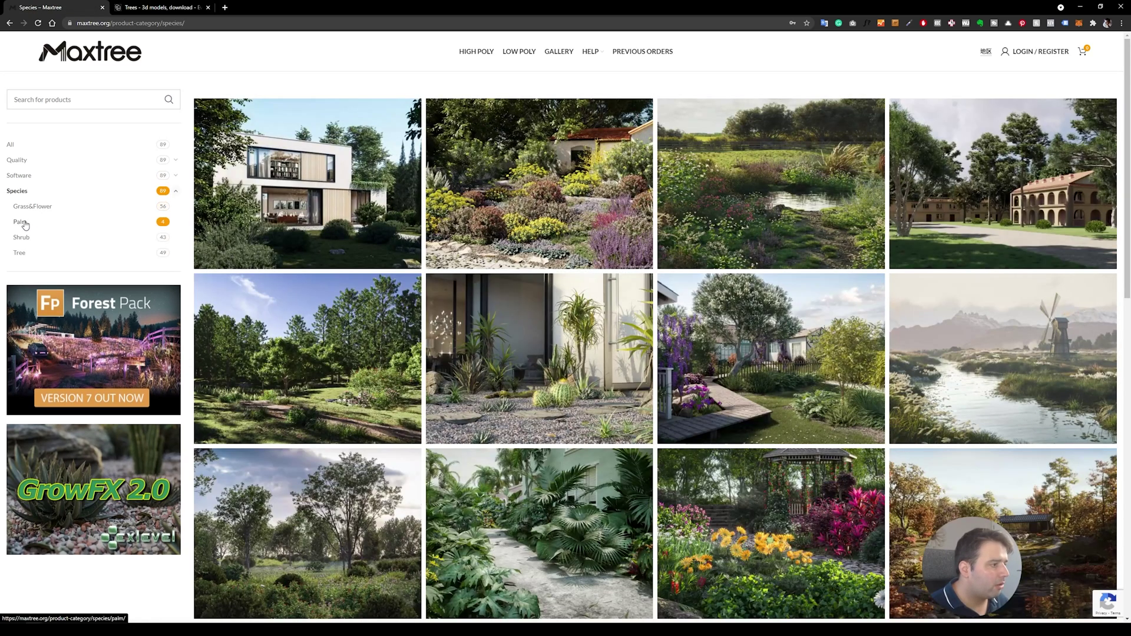
{"action": "left_click", "coordinate": [23, 223]}
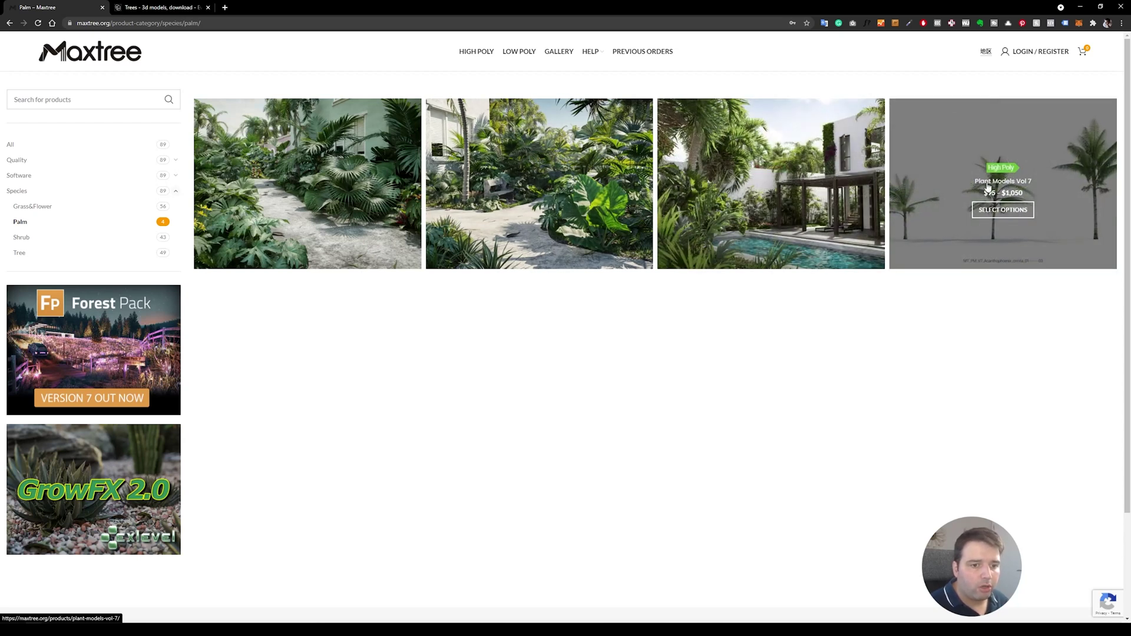
{"action": "left_click", "coordinate": [1028, 189]}
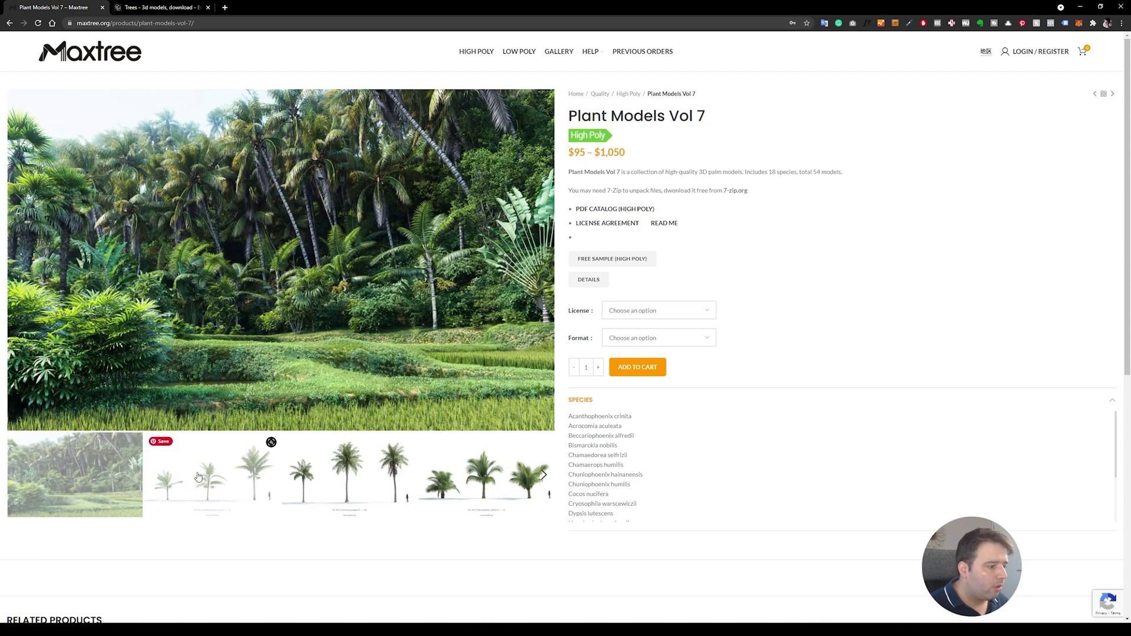
Look through the preview images of the palm species in the Plant Models Vol 7 gallery
{"action": "left_click", "coordinate": [430, 470]}
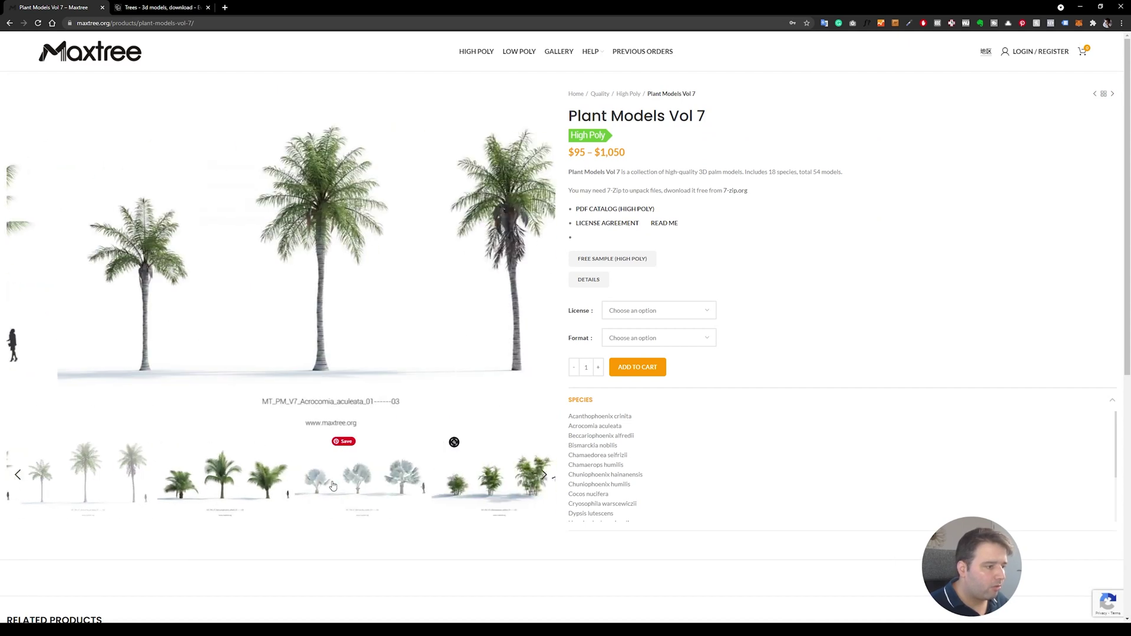
{"action": "left_click", "coordinate": [316, 484]}
{"action": "left_click", "coordinate": [429, 471]}
{"action": "left_click", "coordinate": [318, 474]}
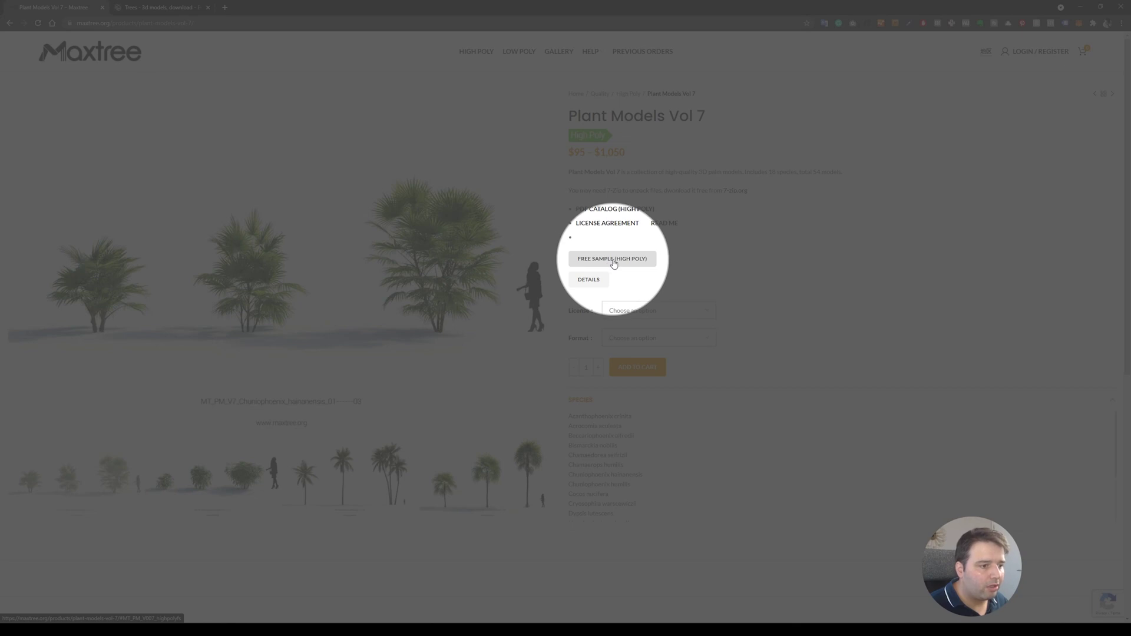
Download the high-poly free sample in 3ds Max format and open the downloaded archive
{"action": "left_click", "coordinate": [610, 260]}
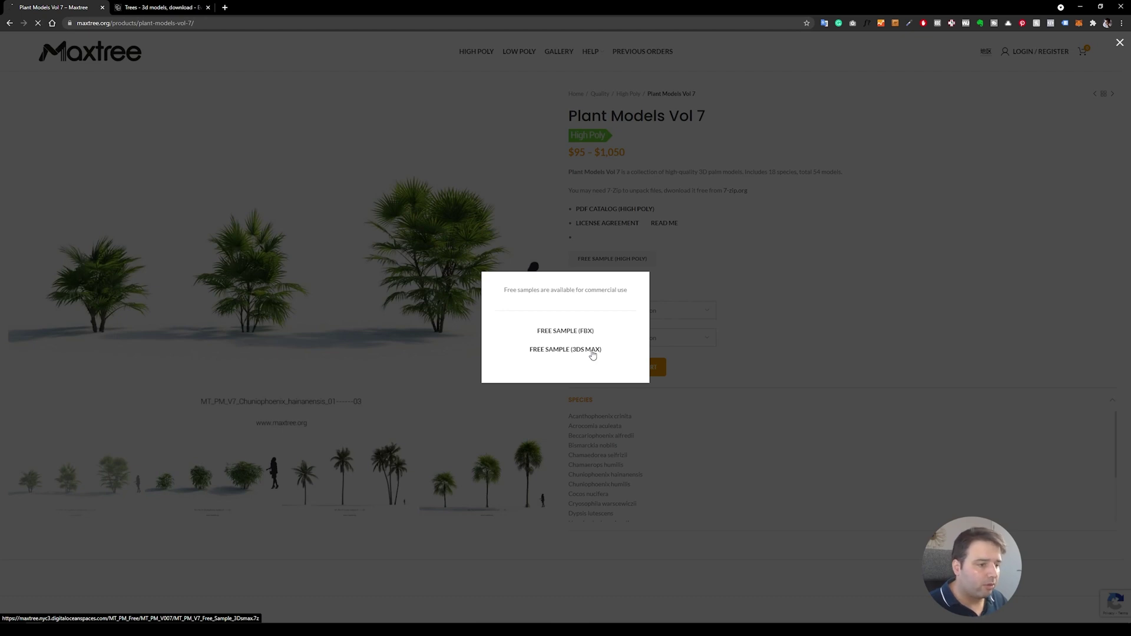
{"action": "left_click", "coordinate": [592, 350]}
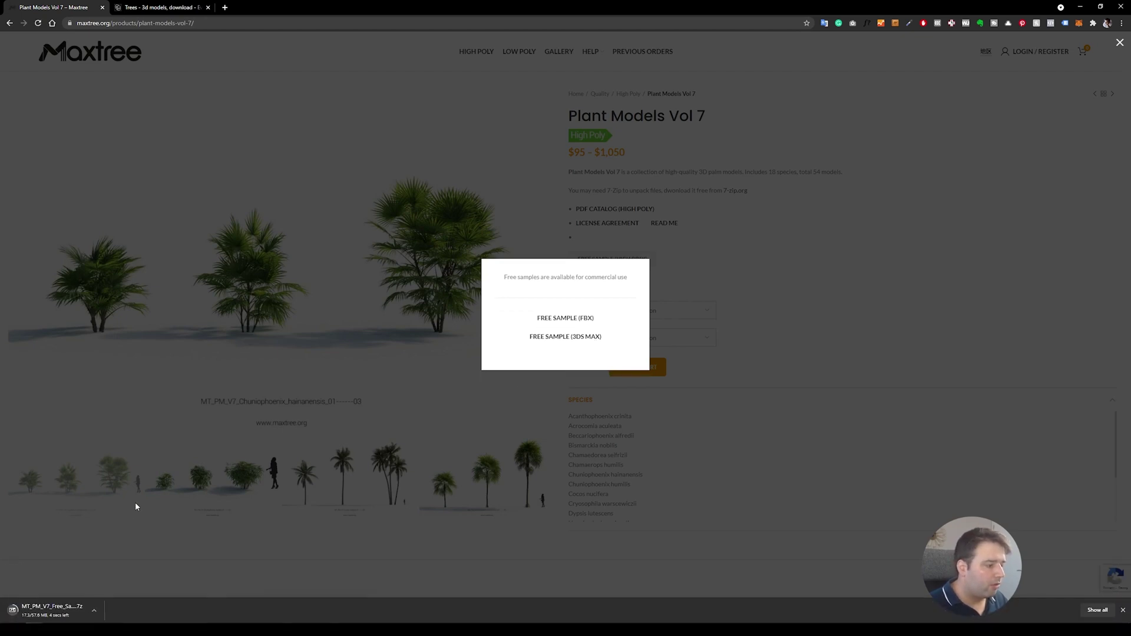
{"action": "left_click", "coordinate": [69, 608]}
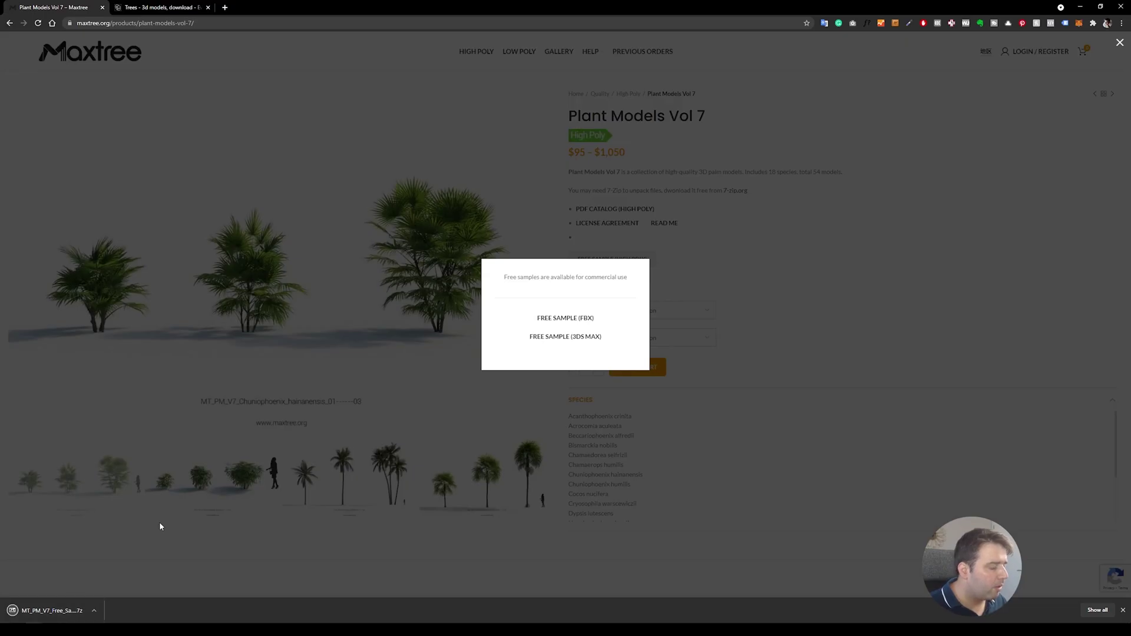
{"action": "left_click", "coordinate": [57, 607]}
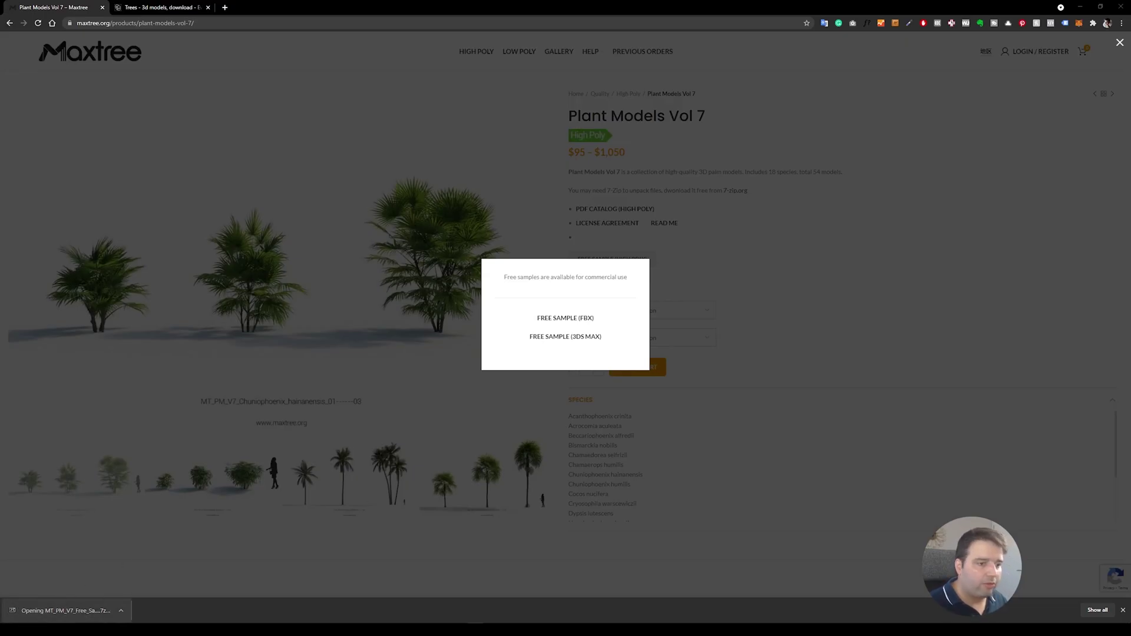
Examine the contents of the MT_PM_V7_Free_Sample_3Dsmax folder inside the archive
{"action": "left_click_drag", "start_coordinate": [1130, 187], "coordinate": [464, 183]}
{"action": "double_click", "coordinate": [429, 244]}
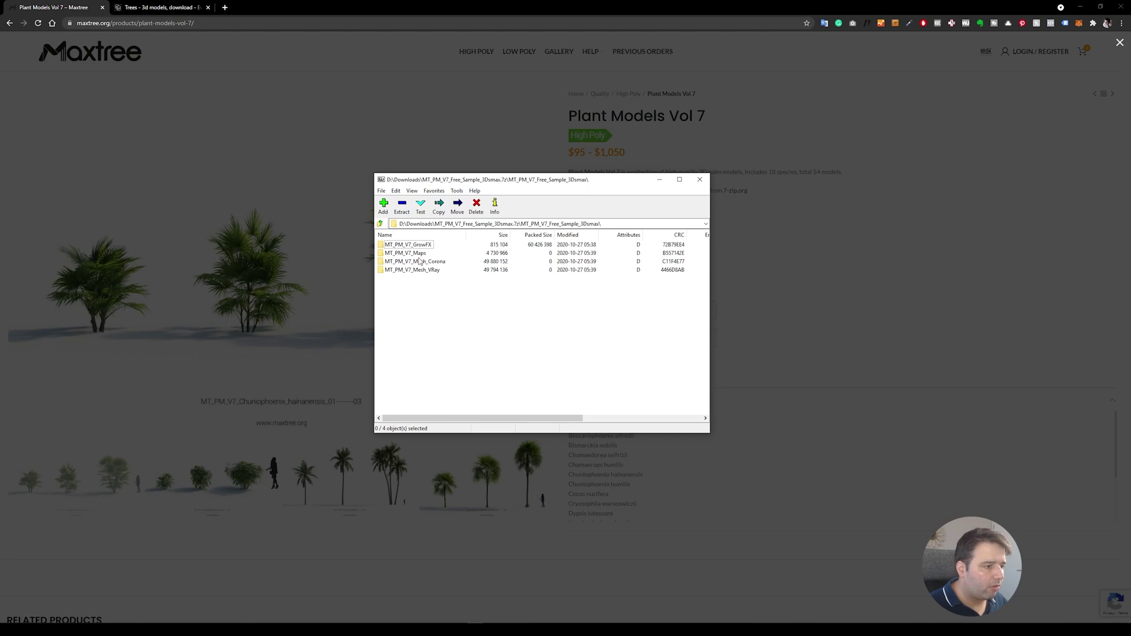
{"action": "key", "text": "BackSpace"}
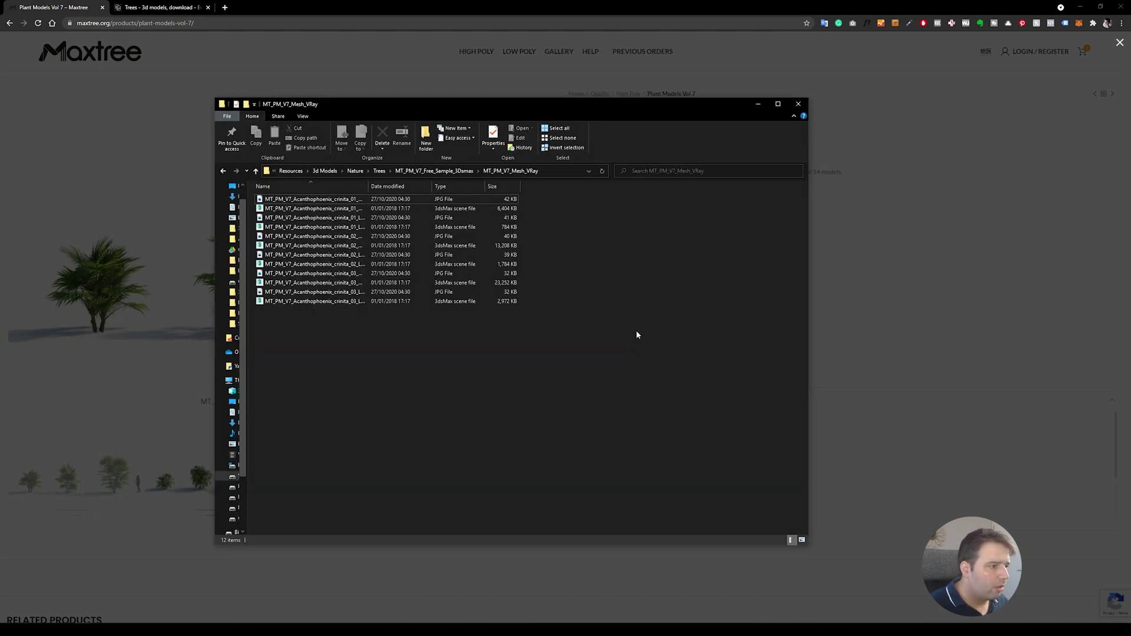
Show the full file names in the MT_PM_V7_Mesh_VRay folder and compare the H and L preview images of the palms
{"action": "double_click", "coordinate": [369, 186]}
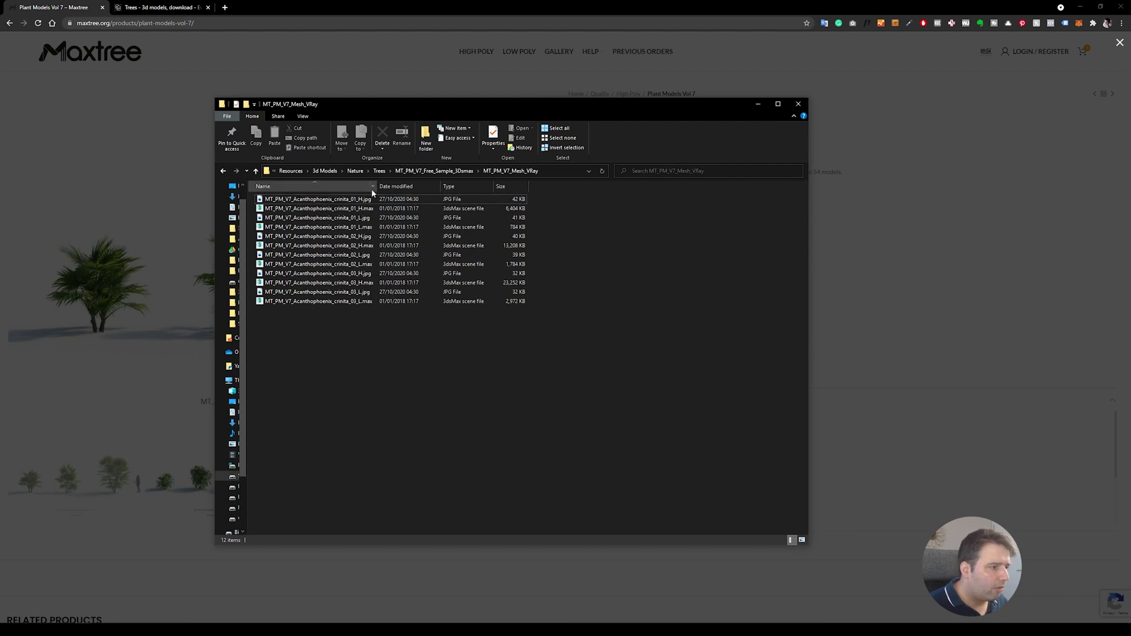
{"action": "left_click", "coordinate": [339, 202]}
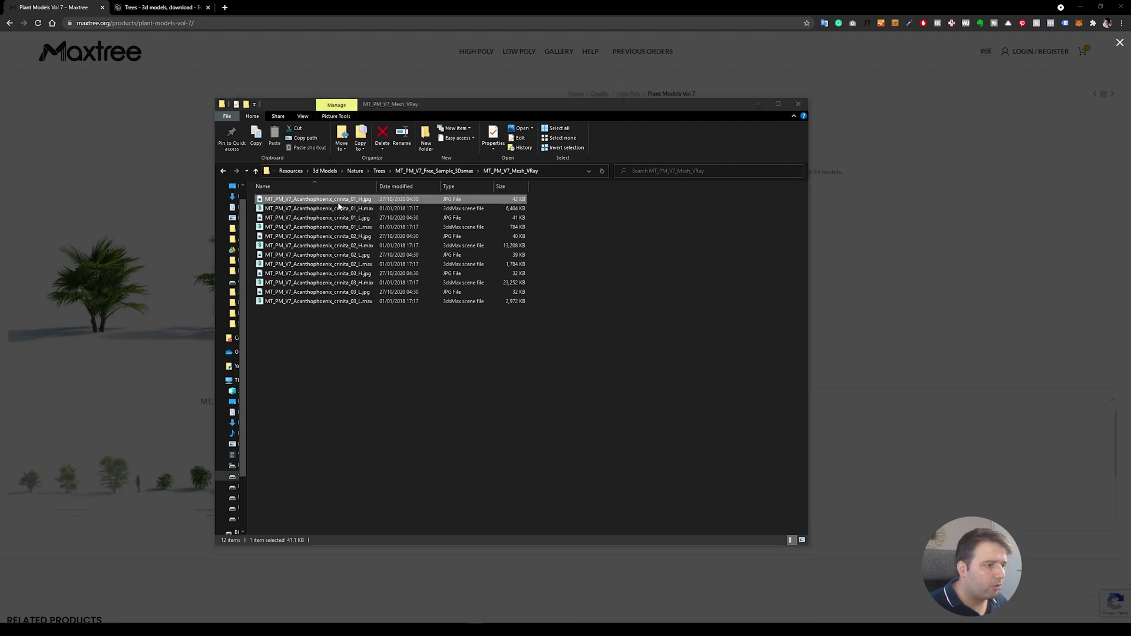
{"action": "key", "text": "Return"}
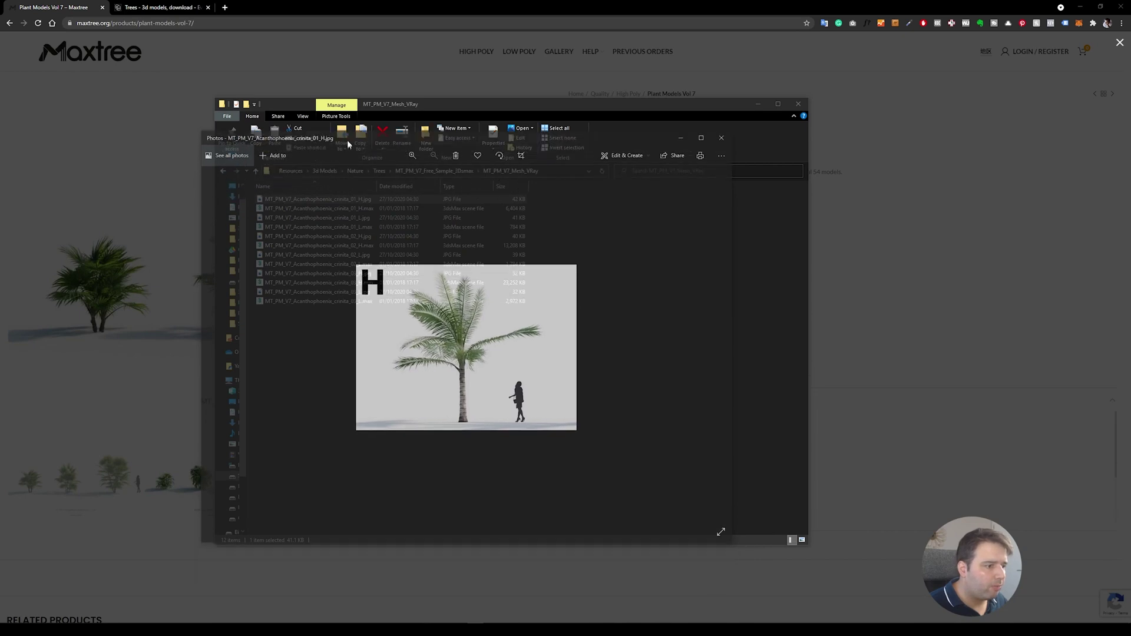
{"action": "key", "text": "Right"}
{"action": "key", "text": "Right"}
{"action": "key", "text": "Right"}
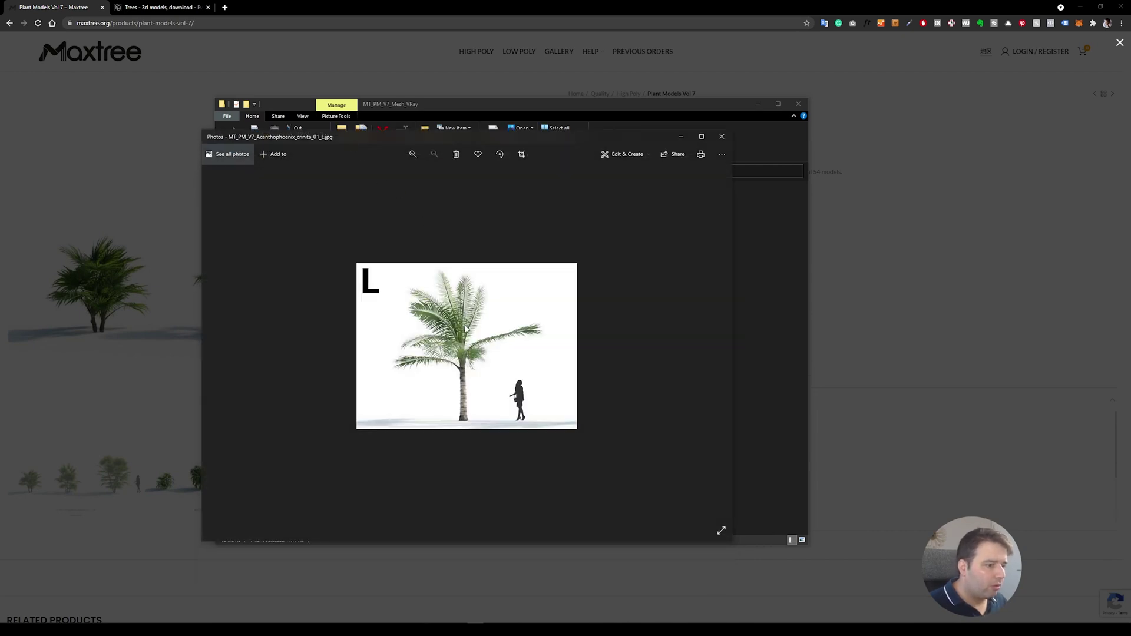
{"action": "key", "text": "Right"}
{"action": "key", "text": "Left"}
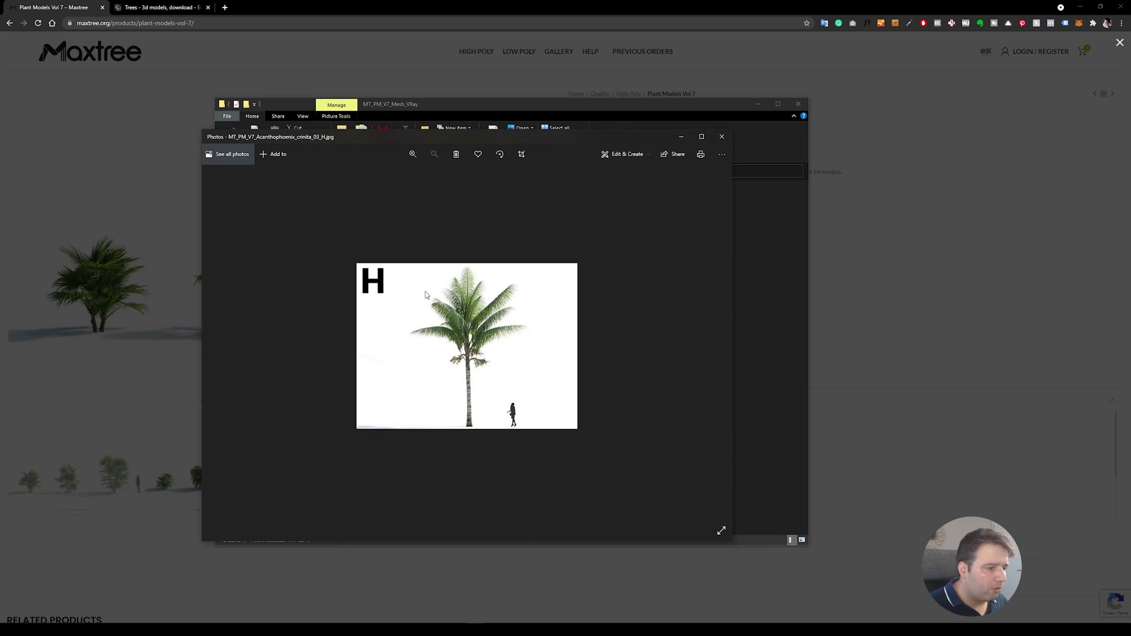
{"action": "left_click", "coordinate": [722, 136]}
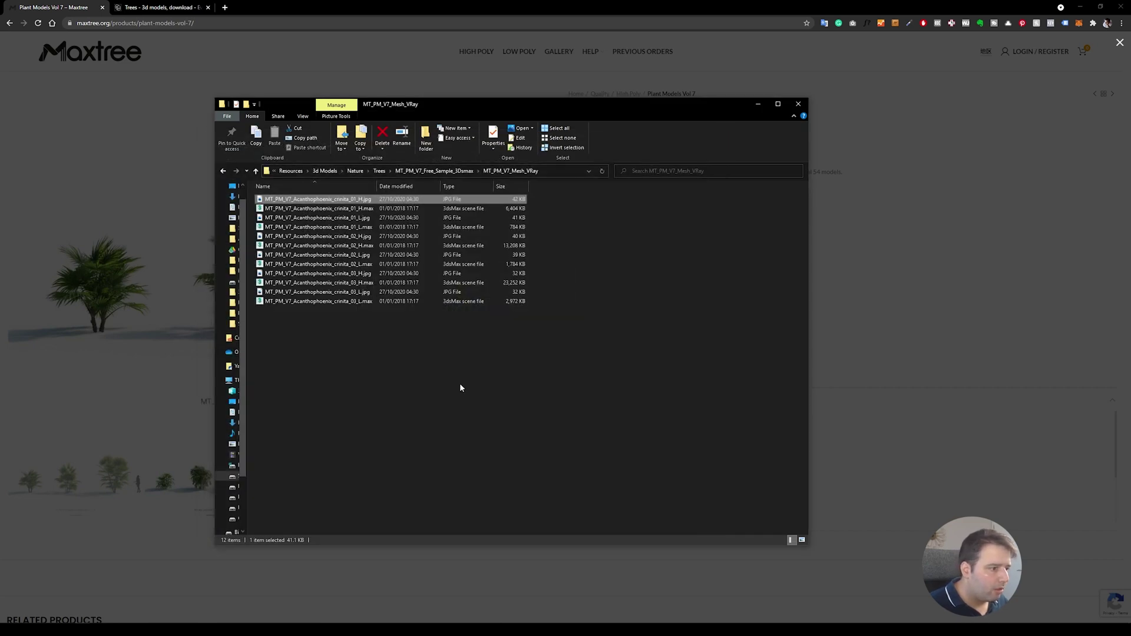
View the preview image MT_PM_V7_Acanthophoenix_crinita_03_L.jpg and close it again
{"action": "left_click", "coordinate": [361, 313]}
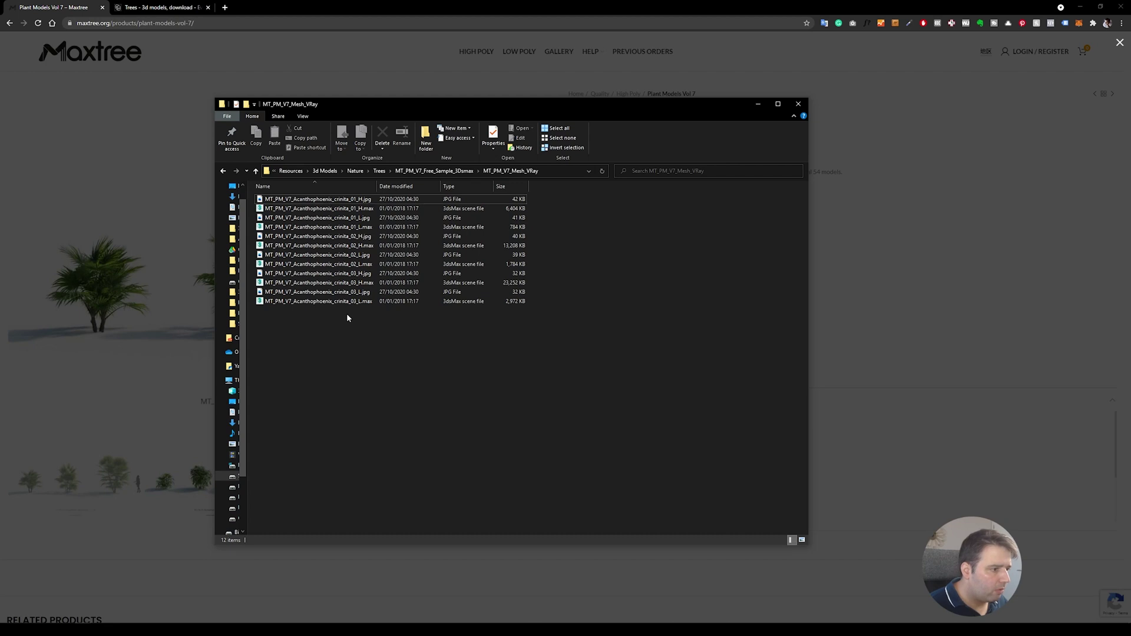
{"action": "double_click", "coordinate": [356, 293]}
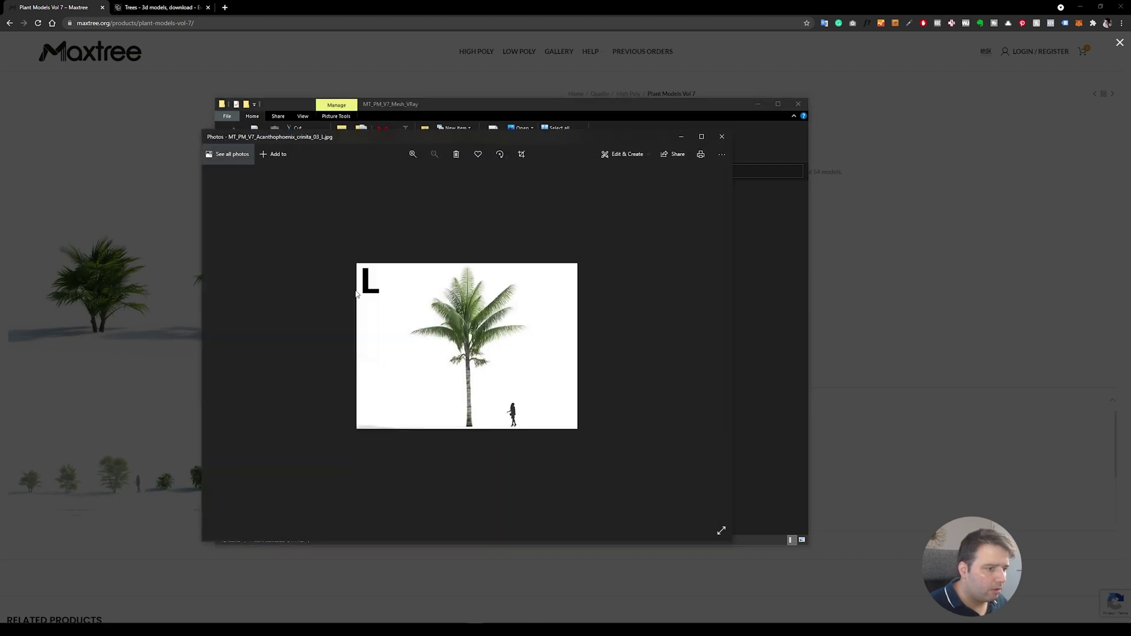
{"action": "left_click", "coordinate": [730, 140]}
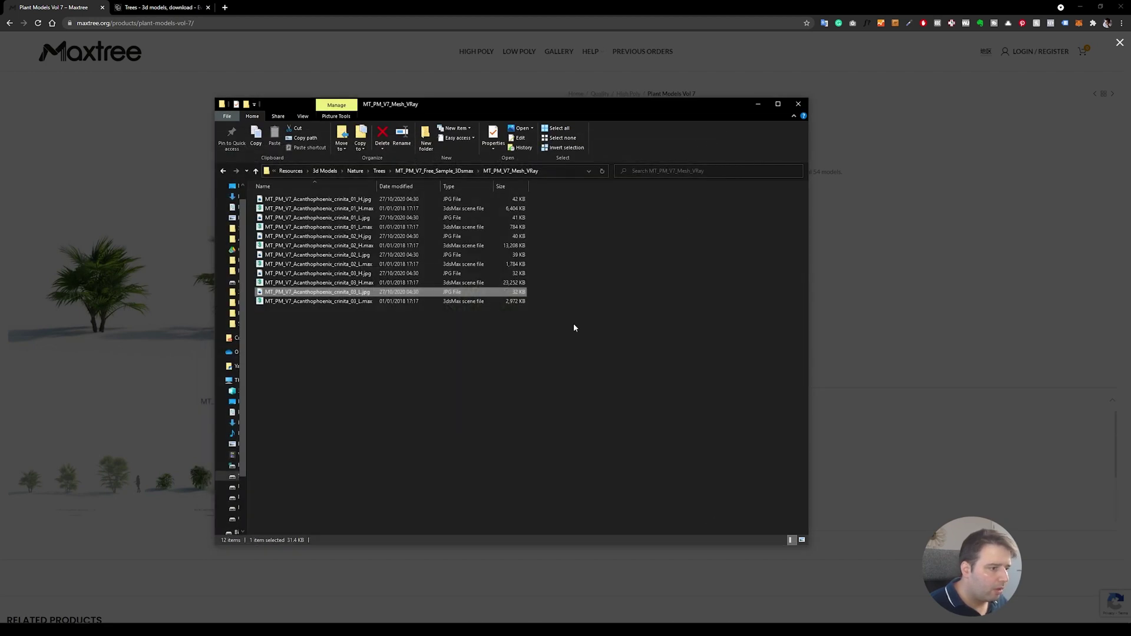
Open MT_PM_V7_Acanthophoenix_crinita_03_L.max in 3ds Max, adopting the file's unit scale, ignoring missing external files and dismissing the Scene Converter
{"action": "left_click", "coordinate": [349, 316]}
{"action": "left_click_drag", "start_coordinate": [345, 302], "coordinate": [596, 370]}
{"action": "left_click", "coordinate": [617, 374]}
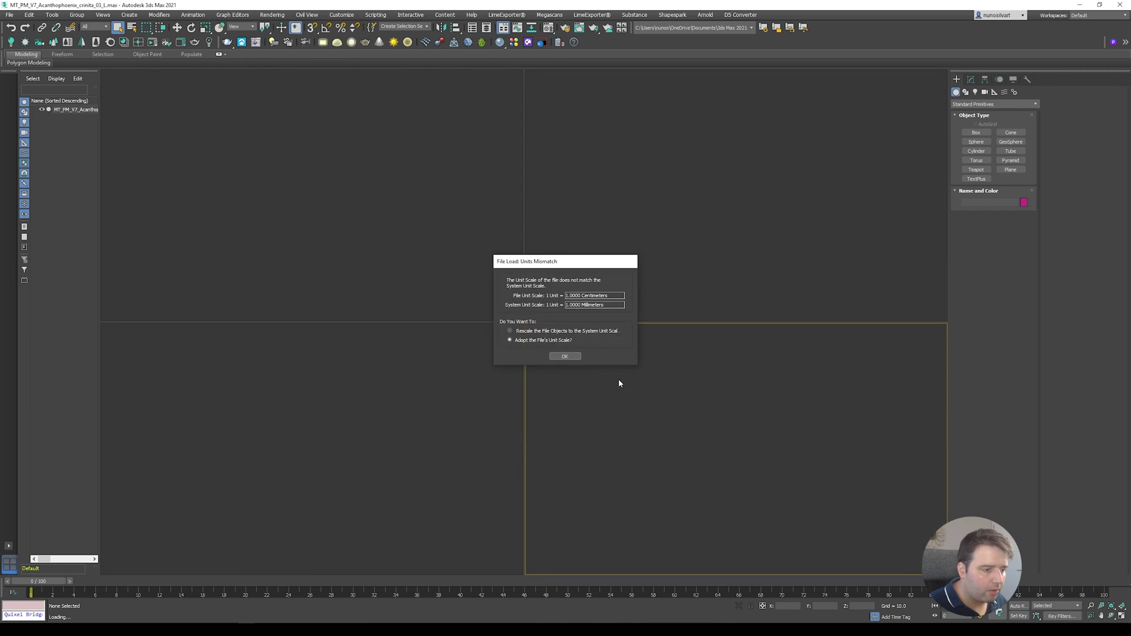
{"action": "left_click", "coordinate": [566, 356]}
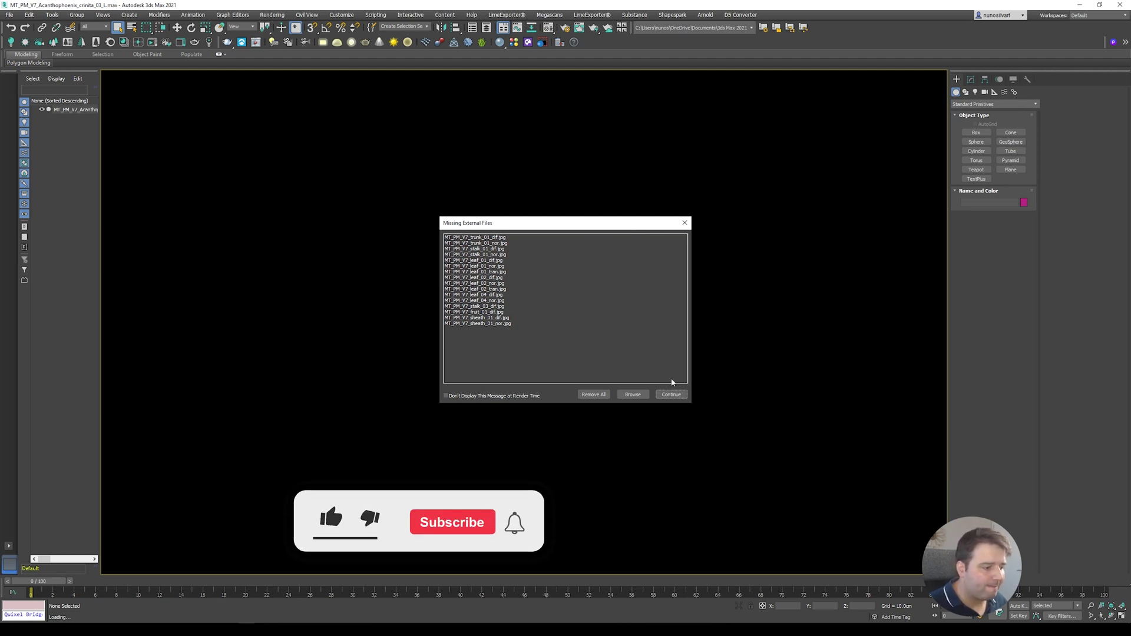
{"action": "left_click", "coordinate": [673, 394]}
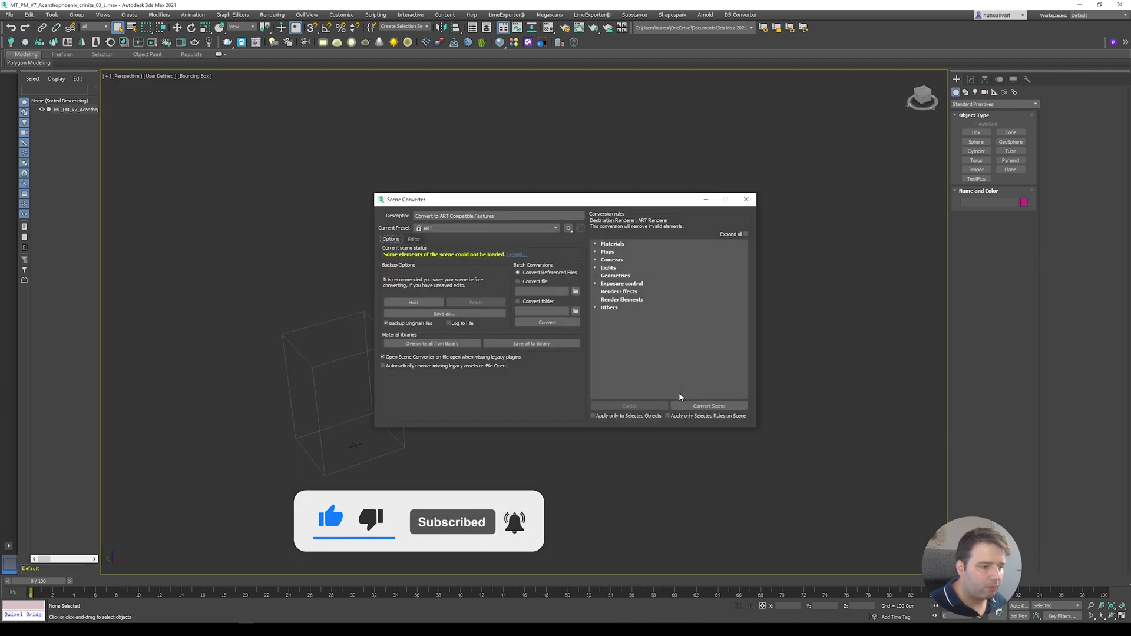
{"action": "left_click", "coordinate": [745, 199]}
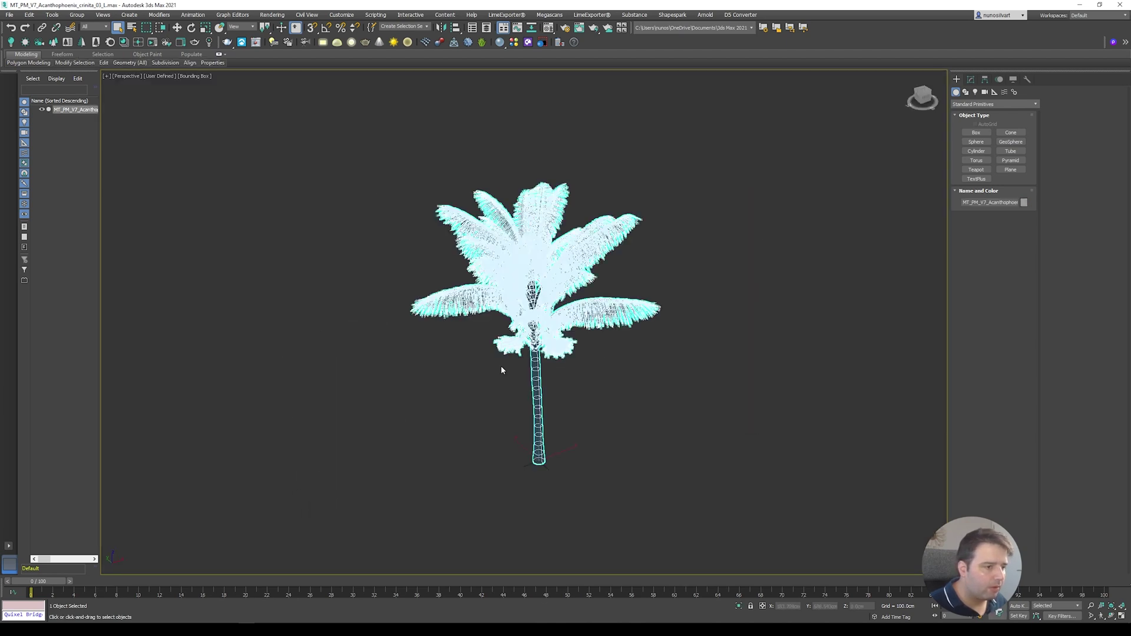
Deselect the palm tree and set the perspective viewport's display style to Default Shading
{"action": "left_click", "coordinate": [688, 355]}
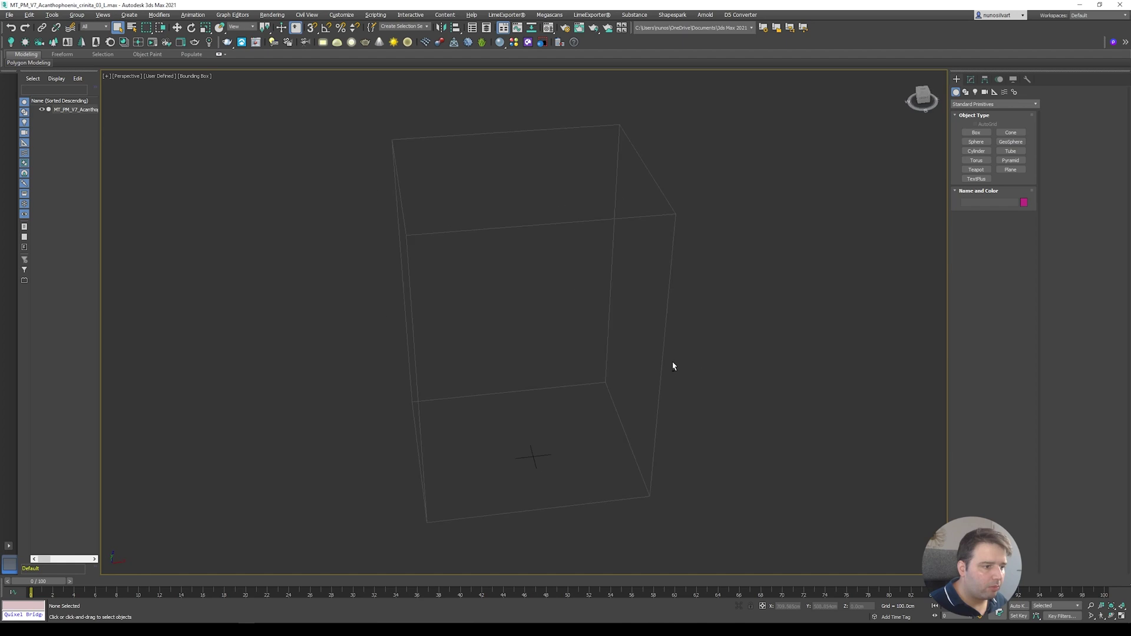
{"action": "left_click", "coordinate": [192, 76]}
{"action": "left_click", "coordinate": [206, 84]}
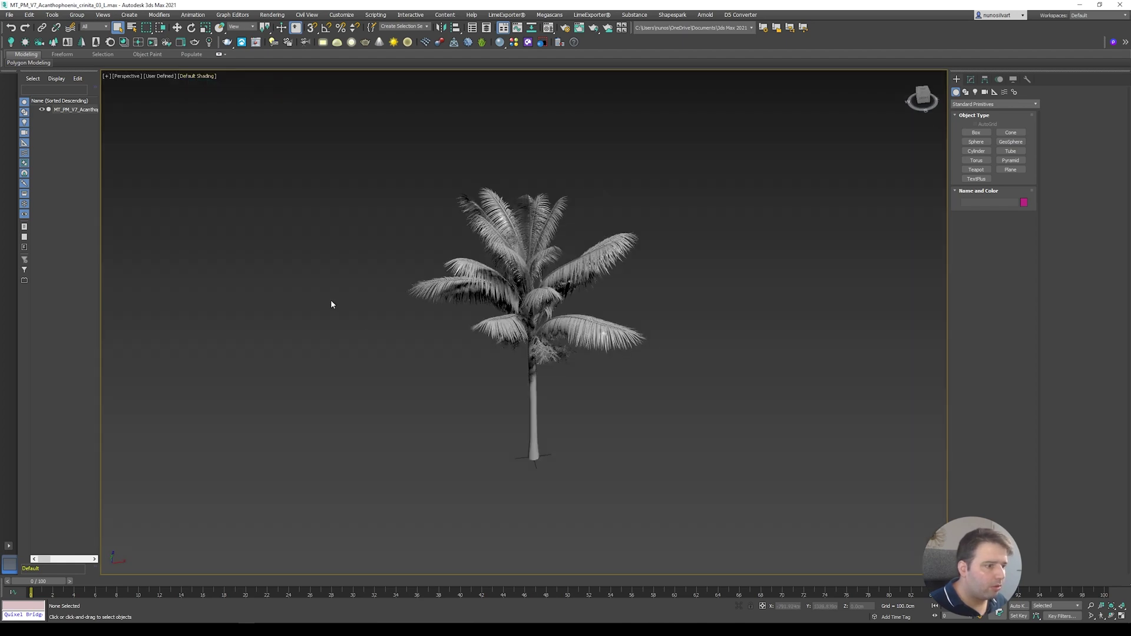
{"action": "middle_click_drag", "start_coordinate": [342, 177], "coordinate": [286, 202], "text": "alt"}
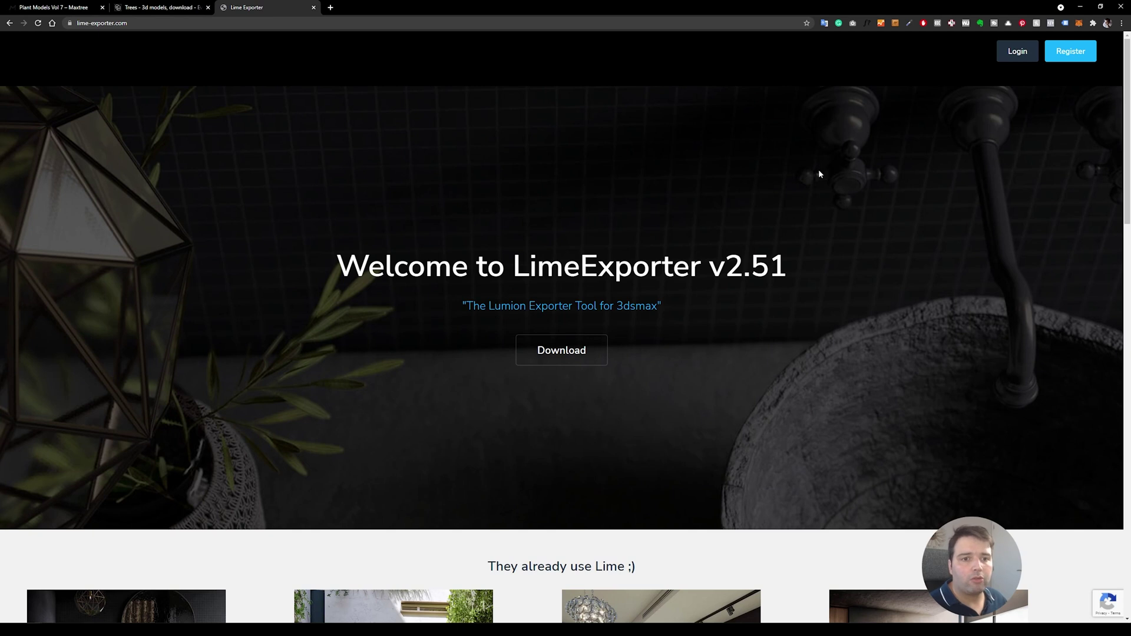
View the account registration form on the LimeExporter website in the browser and return to the home page
{"action": "left_click", "coordinate": [1072, 59]}
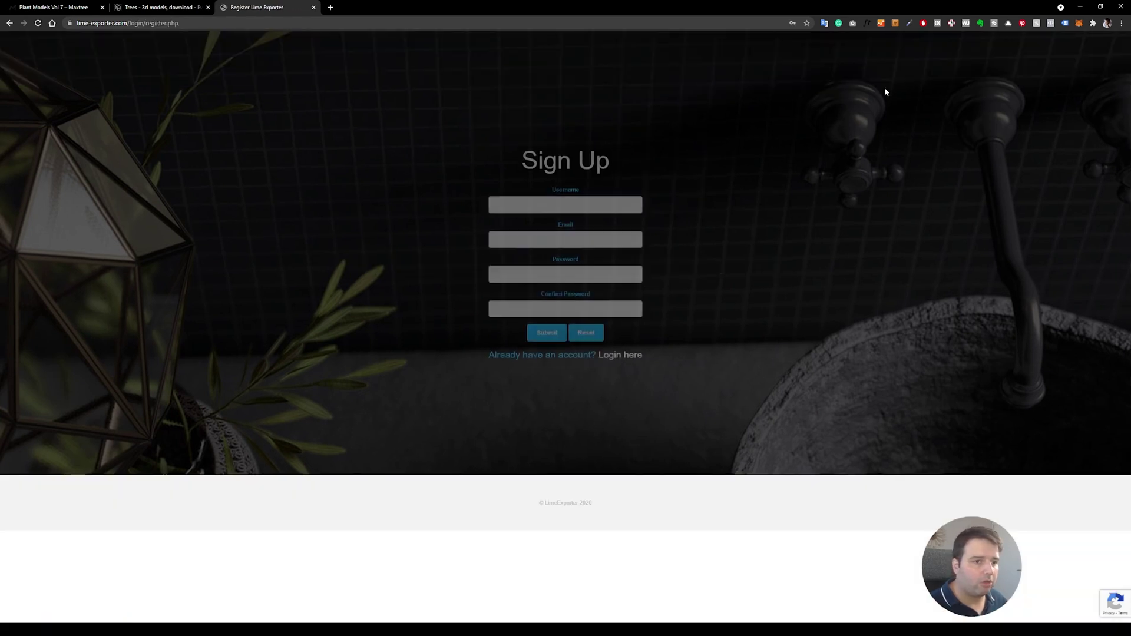
{"action": "left_click", "coordinate": [530, 329]}
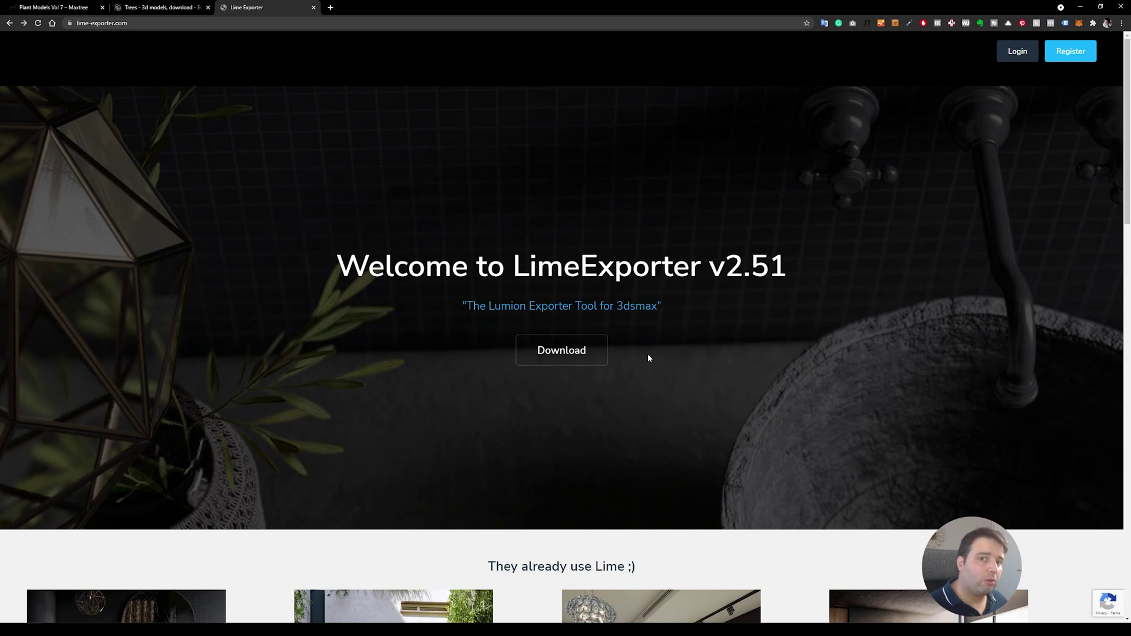
Look over the download options on the LimeExporter home page and log in to the account with the saved credentials
{"action": "scroll", "coordinate": [658, 414], "scroll_direction": "down", "scroll_amount": 20}
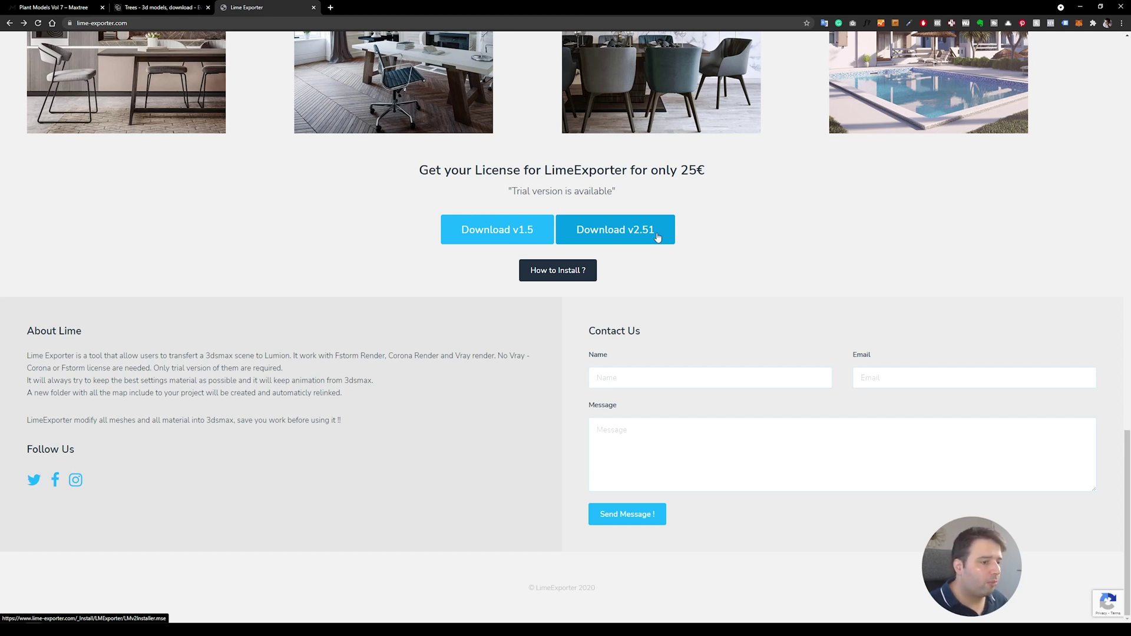
{"action": "scroll", "coordinate": [800, 294], "scroll_direction": "up", "scroll_amount": 20}
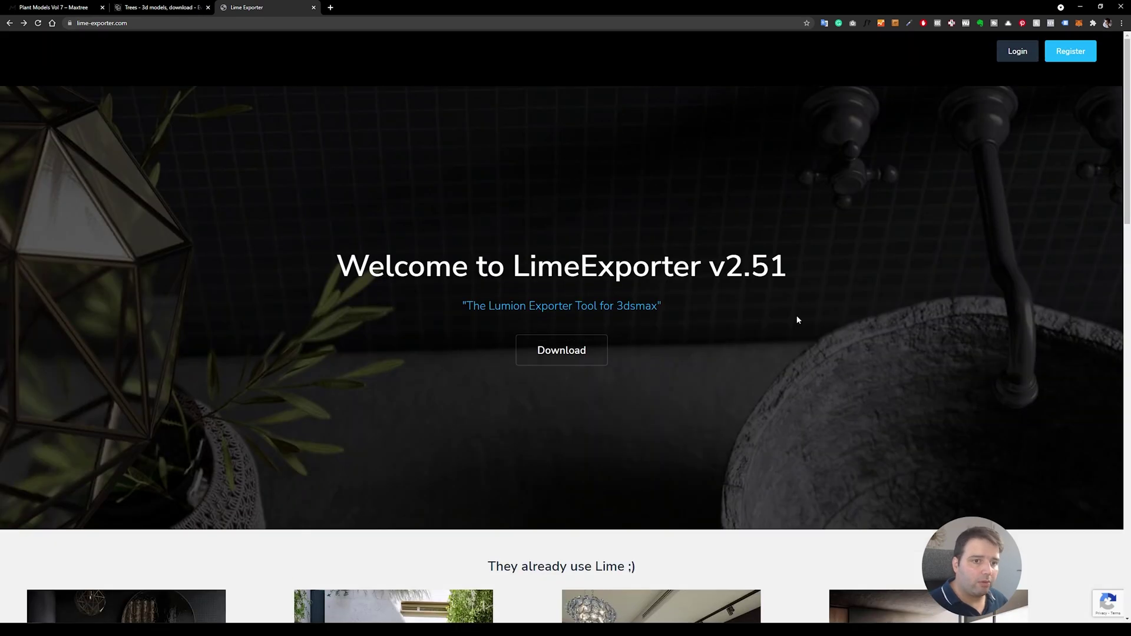
{"action": "left_click", "coordinate": [1019, 53]}
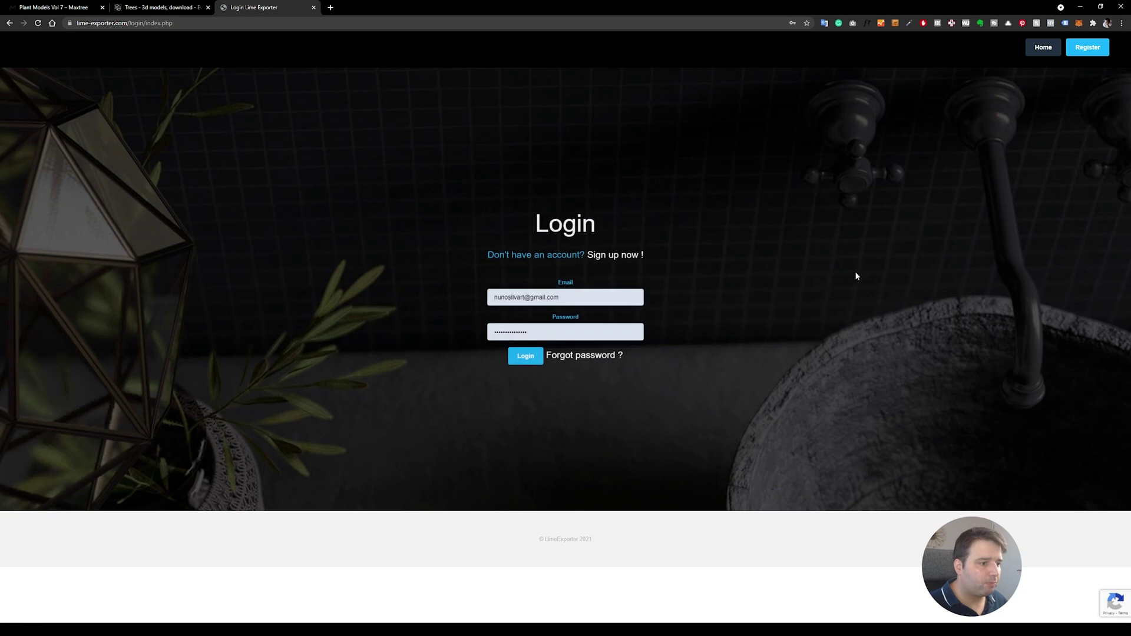
{"action": "left_click", "coordinate": [538, 361]}
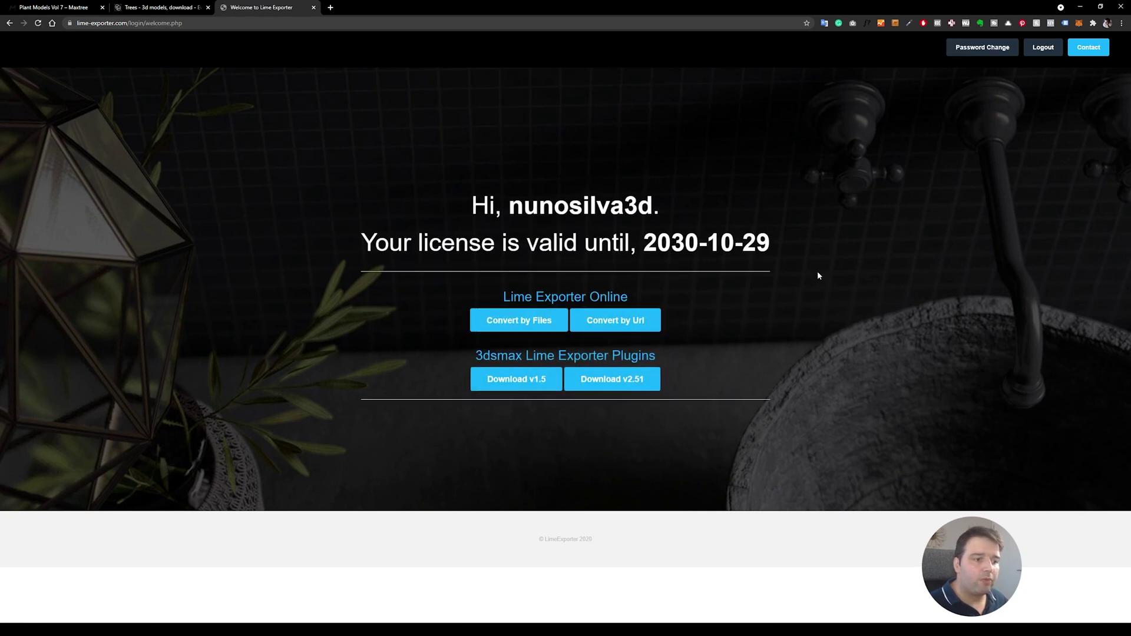
View LimeExporter's online URL conversion page and file conversion page, choosing fbx as the output format on the latter
{"action": "left_click_drag", "start_coordinate": [514, 292], "coordinate": [652, 290]}
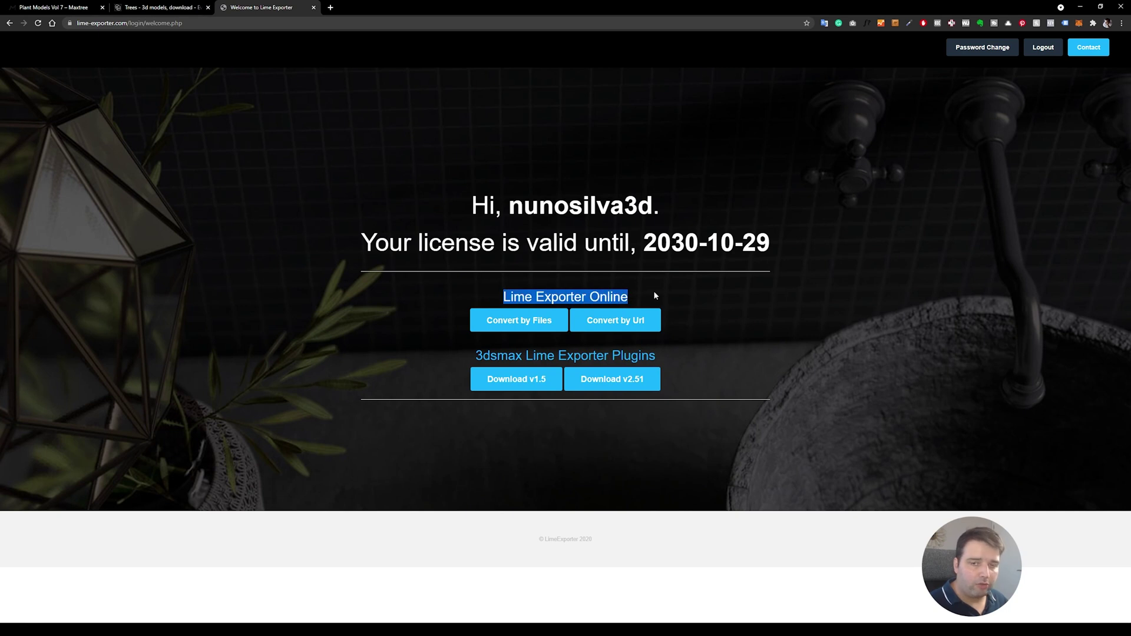
{"action": "left_click", "coordinate": [726, 298]}
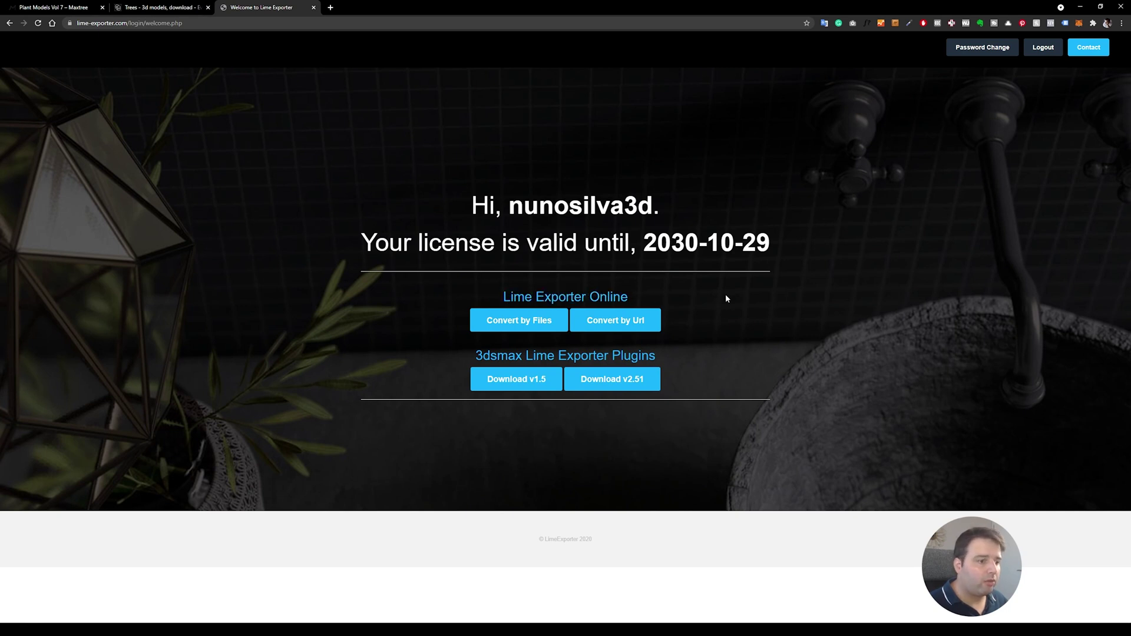
{"action": "left_click", "coordinate": [636, 324]}
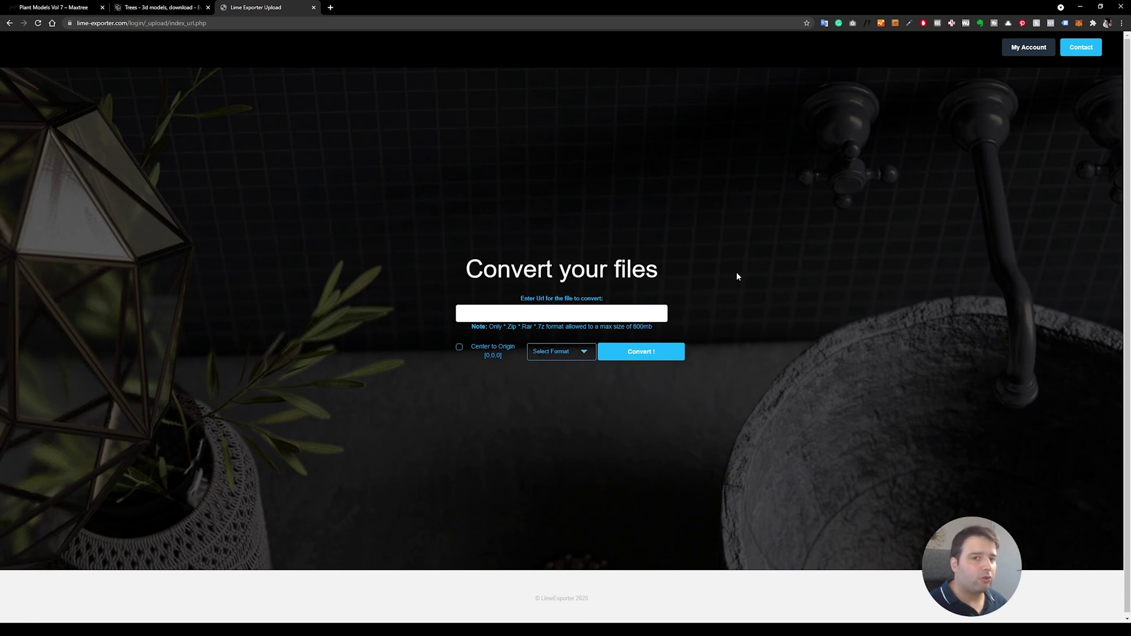
{"action": "key", "text": "alt+Left"}
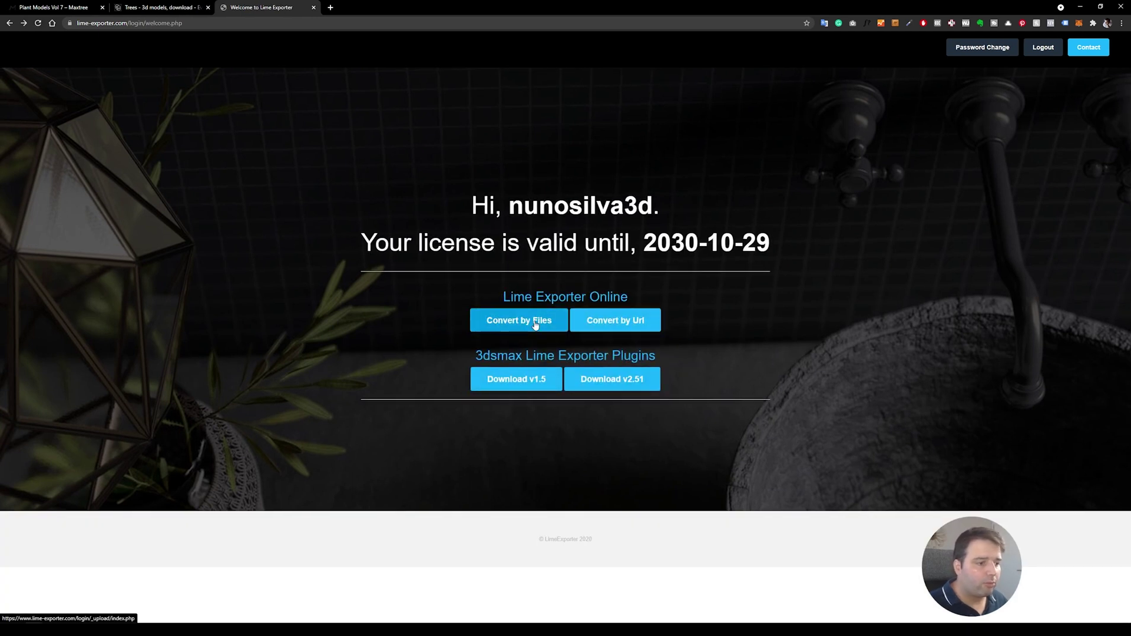
{"action": "left_click", "coordinate": [534, 325]}
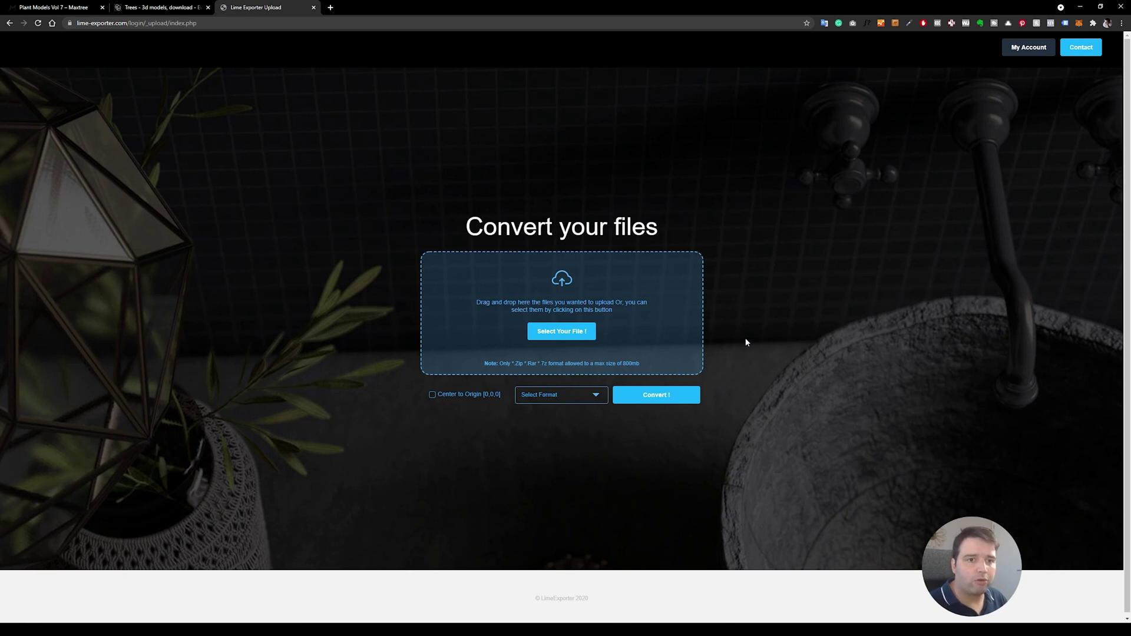
{"action": "left_click", "coordinate": [541, 394]}
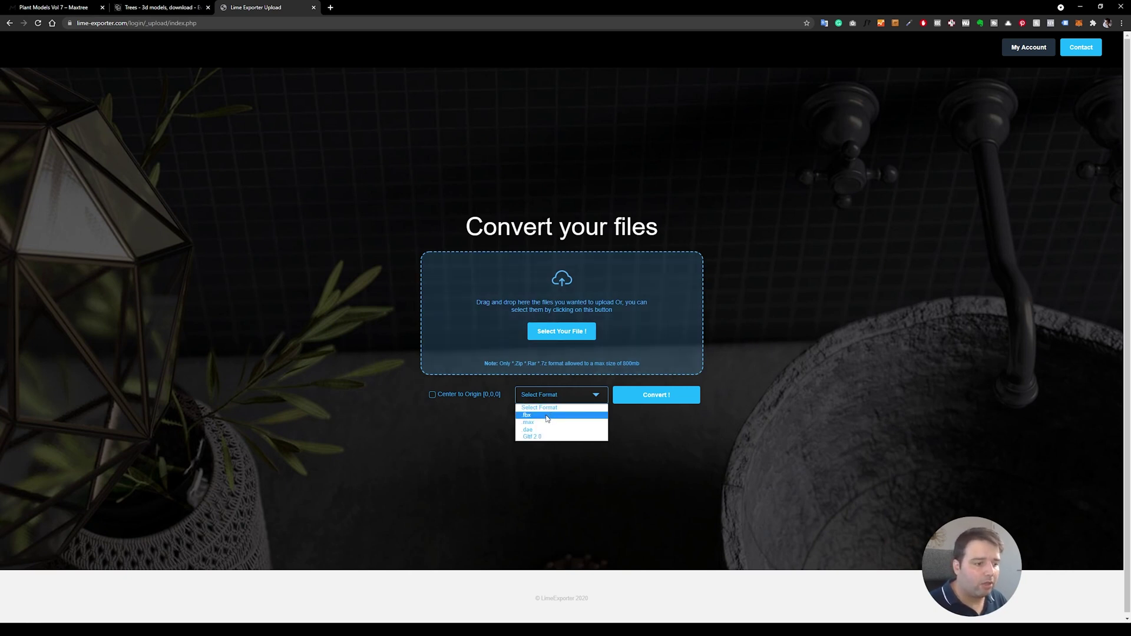
{"action": "left_click", "coordinate": [536, 415]}
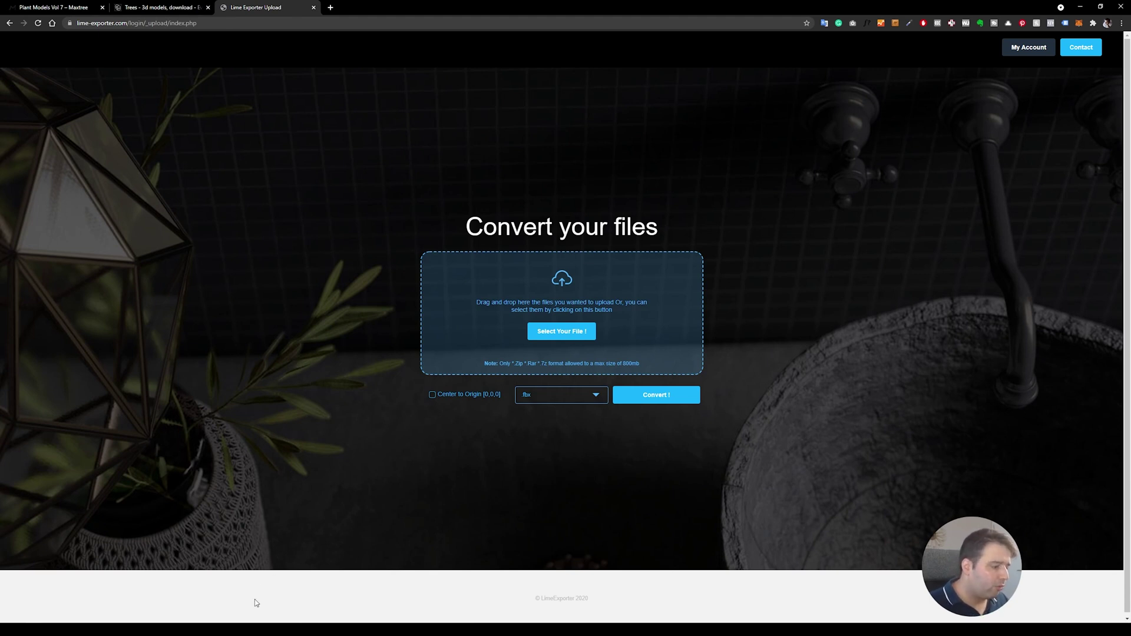
Switch to 3ds Max, run LimeExporter and move its window clear of the palm tree
{"action": "left_click", "coordinate": [254, 629]}
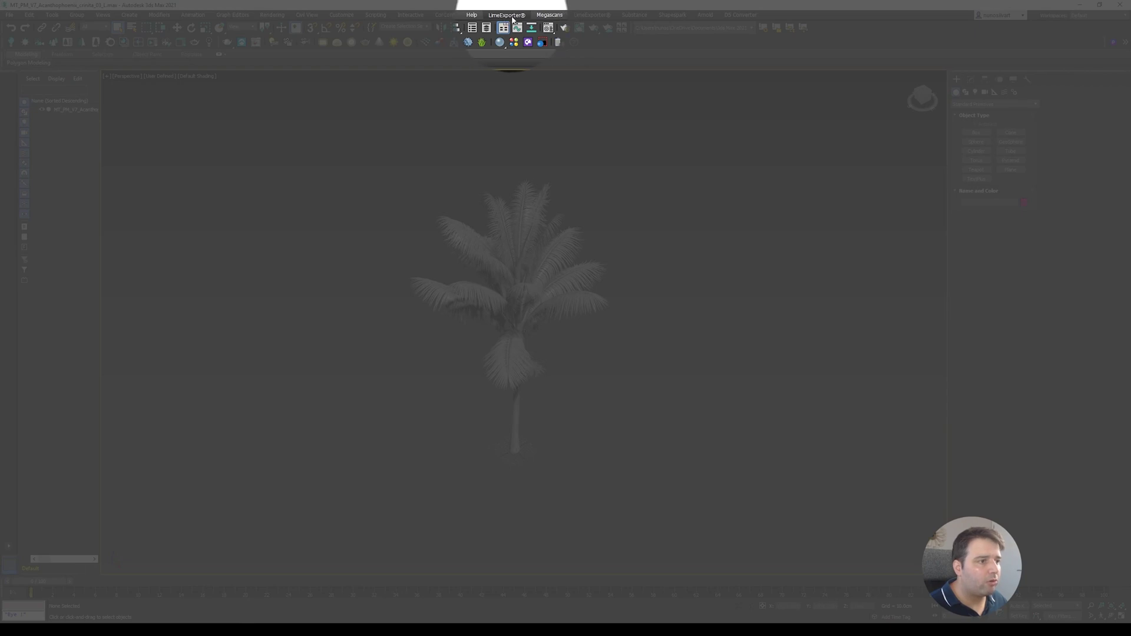
{"action": "left_click", "coordinate": [508, 15]}
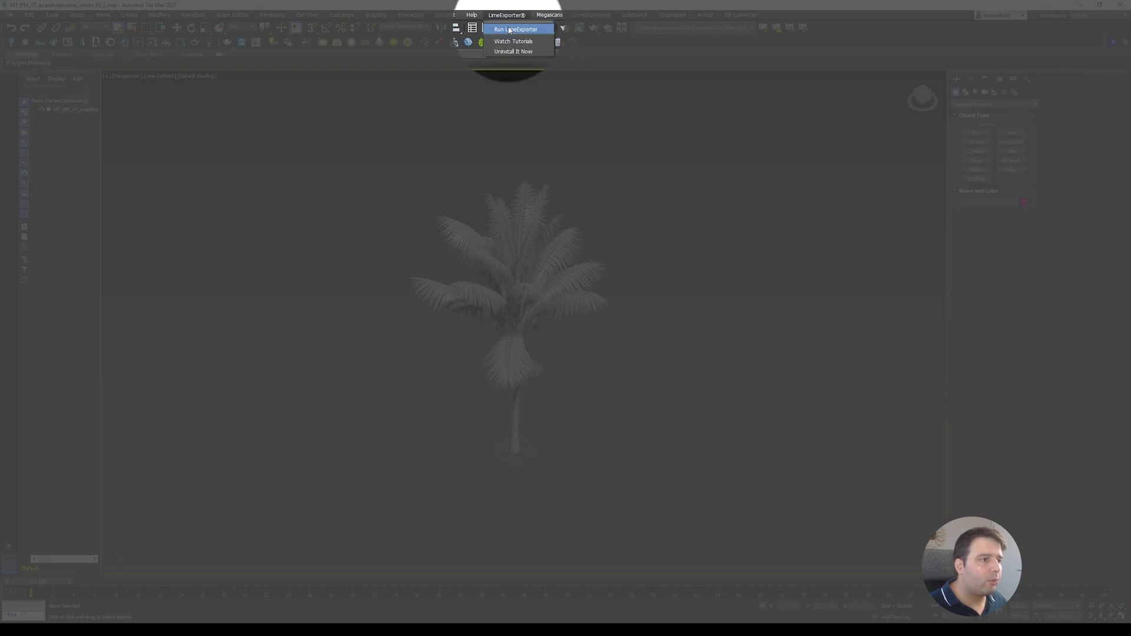
{"action": "left_click", "coordinate": [519, 30]}
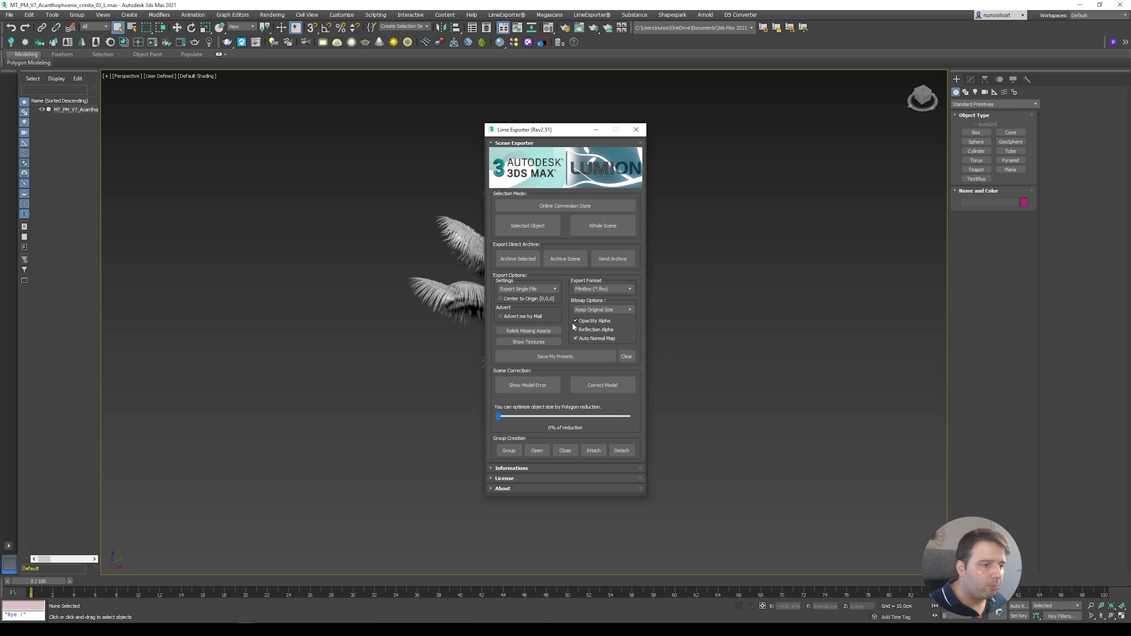
{"action": "left_click_drag", "start_coordinate": [543, 130], "coordinate": [268, 100]}
Set the perspective viewport's quality preset to Standard and leave the palm tree deselected
{"action": "left_click", "coordinate": [508, 259]}
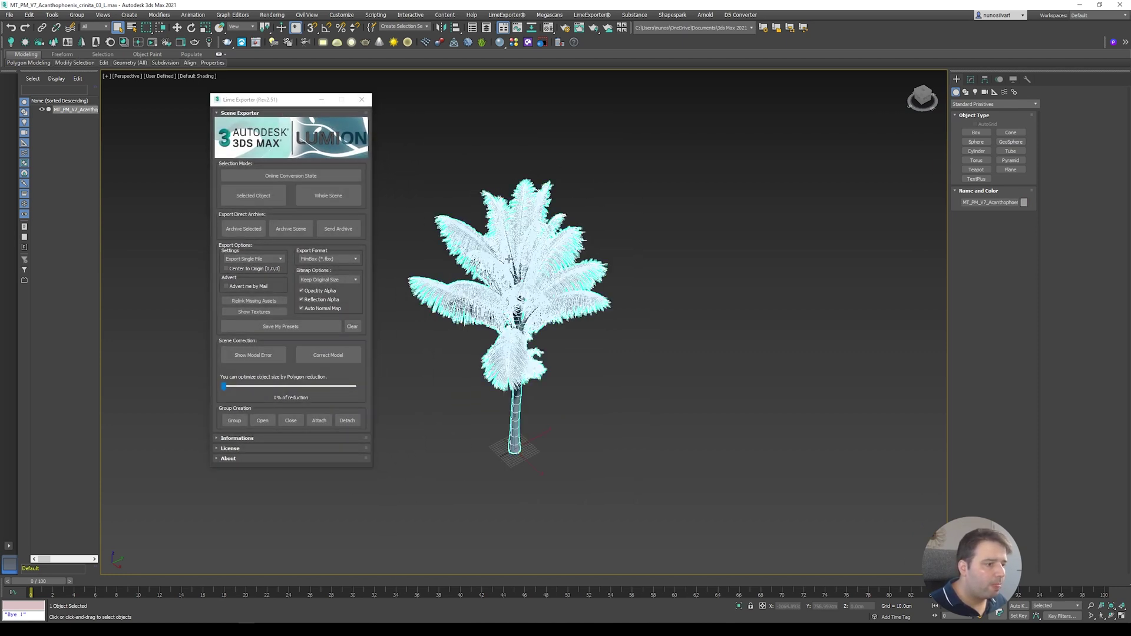
{"action": "left_click", "coordinate": [168, 75]}
{"action": "left_click", "coordinate": [197, 117]}
{"action": "left_click", "coordinate": [487, 192]}
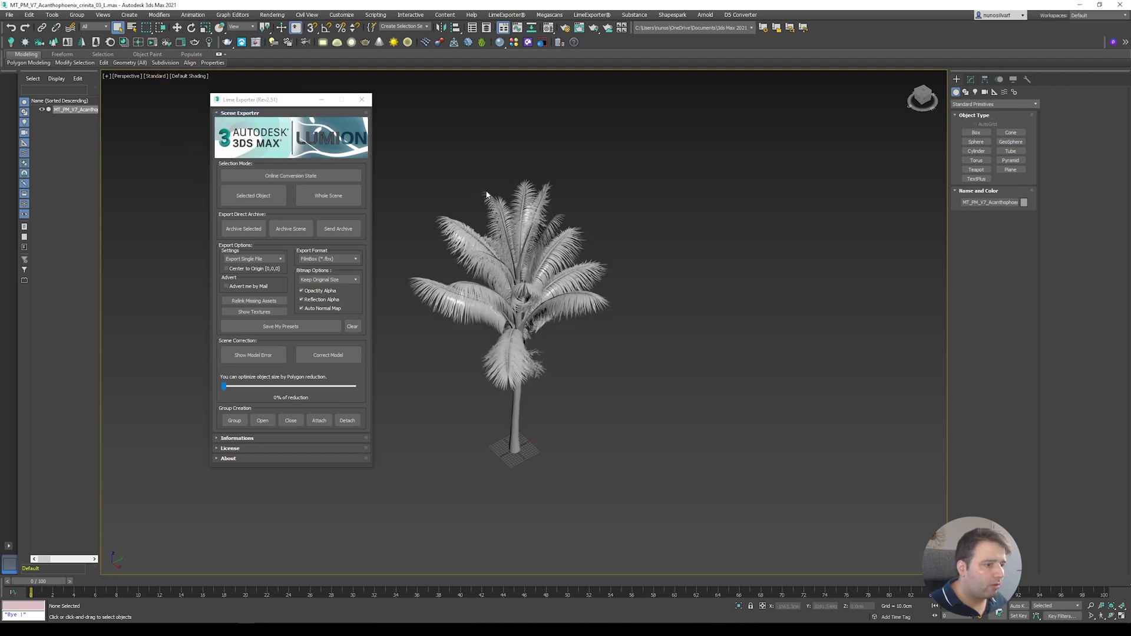
Select the palm tree, apply LimeExporter's Show Textures to it and deselect it to check the leaves
{"action": "scroll", "coordinate": [492, 304], "scroll_direction": "up", "scroll_amount": 5}
{"action": "middle_click_drag", "start_coordinate": [502, 315], "coordinate": [536, 306]}
{"action": "scroll", "coordinate": [536, 305], "scroll_direction": "down", "scroll_amount": 5}
{"action": "left_click", "coordinate": [536, 305]}
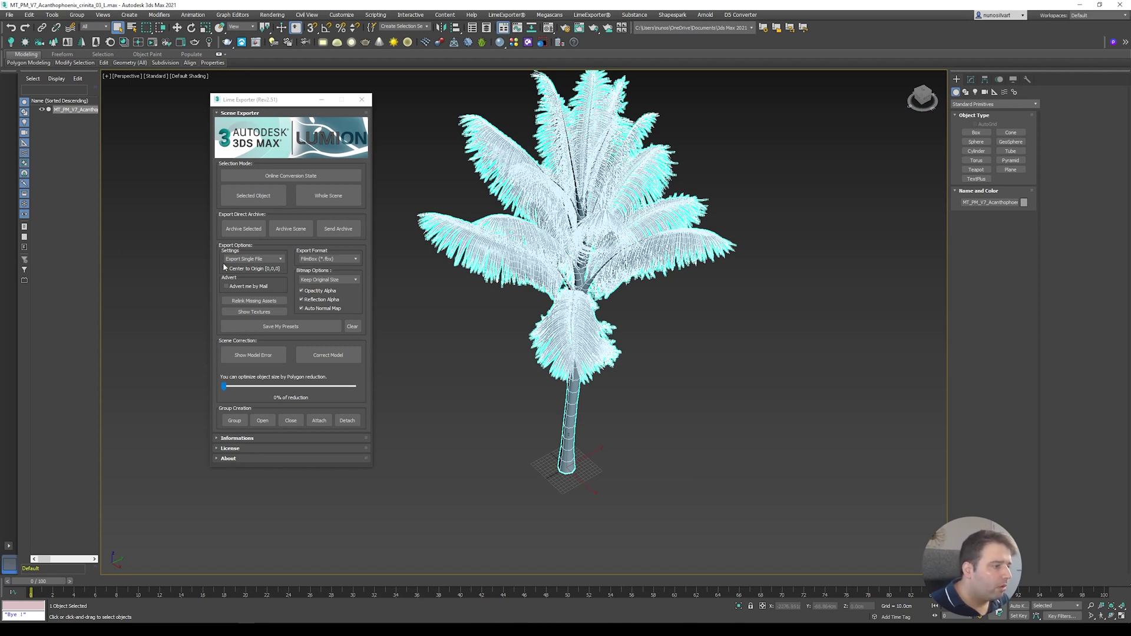
{"action": "left_click", "coordinate": [252, 313]}
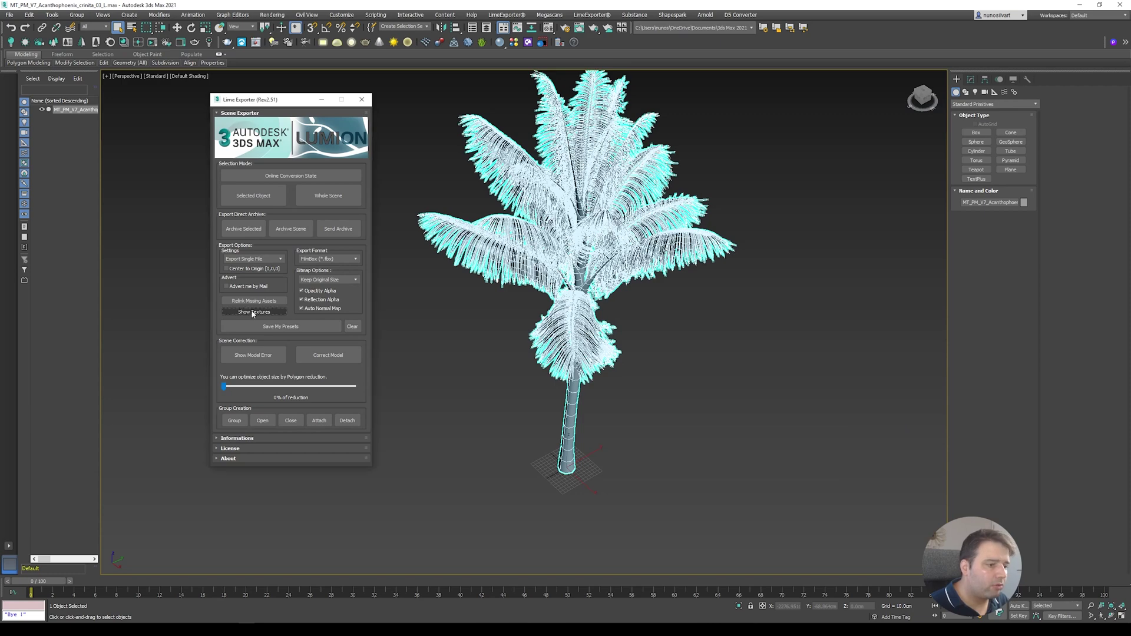
{"action": "left_click", "coordinate": [457, 379]}
{"action": "scroll", "coordinate": [522, 352], "scroll_direction": "up", "scroll_amount": 3}
{"action": "middle_click_drag", "start_coordinate": [523, 338], "coordinate": [505, 358]}
{"action": "scroll", "coordinate": [600, 287], "scroll_direction": "down", "scroll_amount": 4}
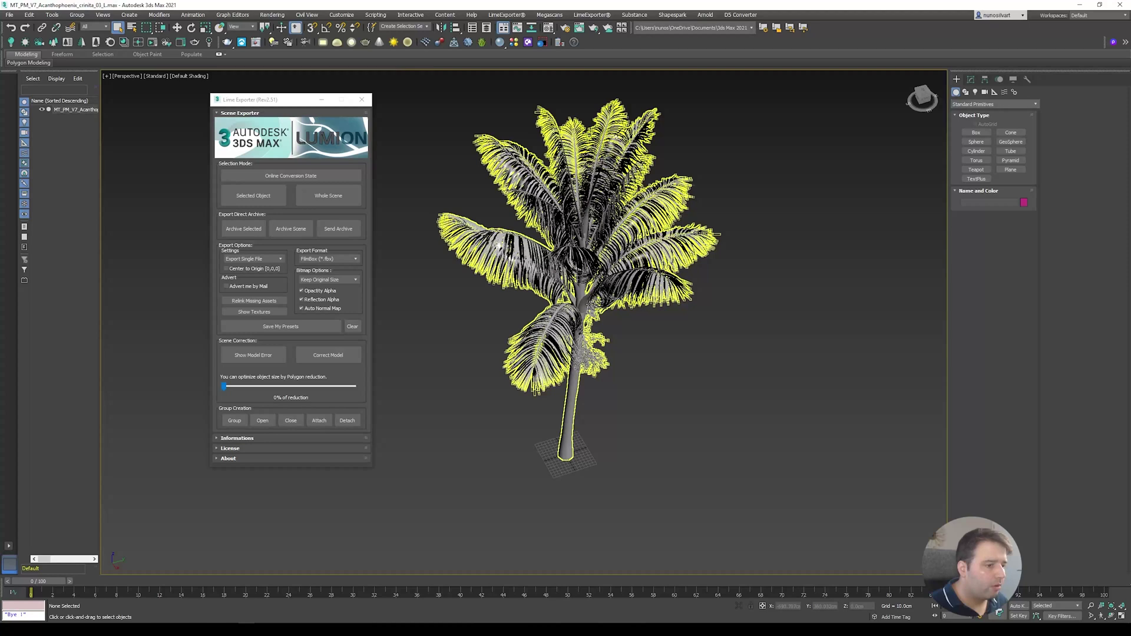
Relink the palm's missing textures from a subfolder of MT_PM_V7_Free_Sample_3Dsmax, saving the path for AutoScan, and continue
{"action": "left_click", "coordinate": [241, 302]}
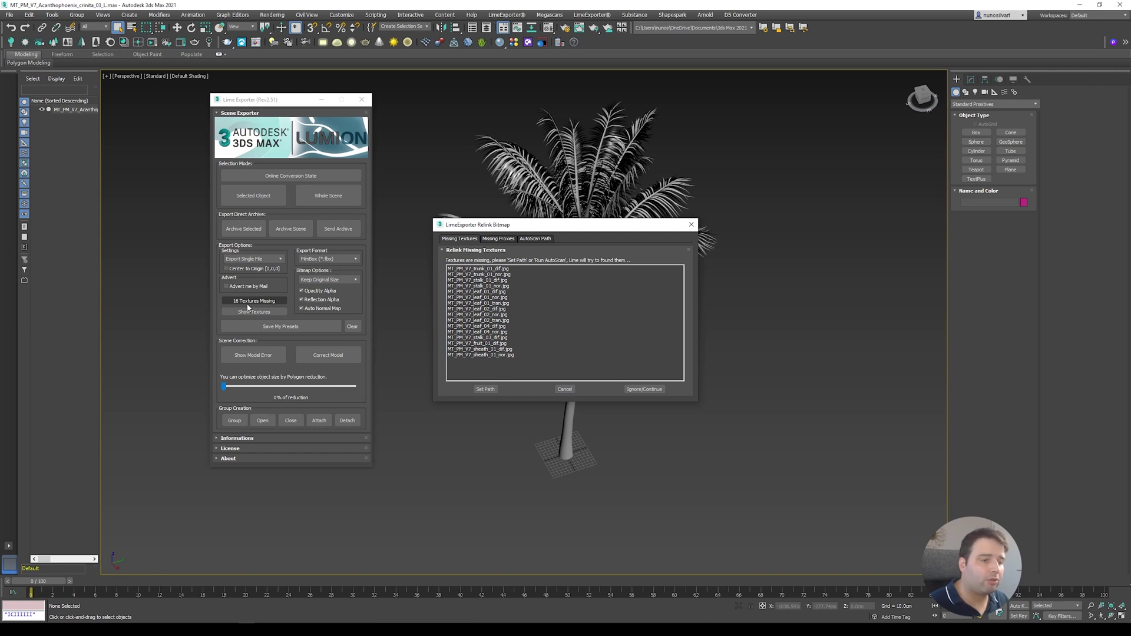
{"action": "left_click", "coordinate": [491, 390]}
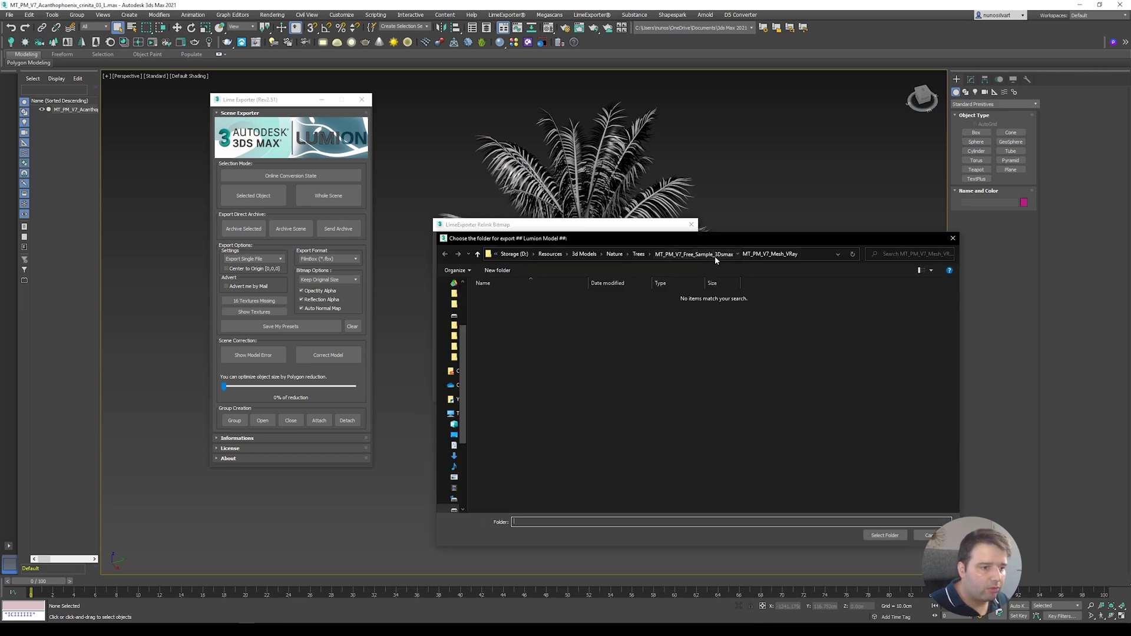
{"action": "left_click", "coordinate": [715, 256]}
{"action": "double_click", "coordinate": [506, 305]}
{"action": "left_click", "coordinate": [885, 534]}
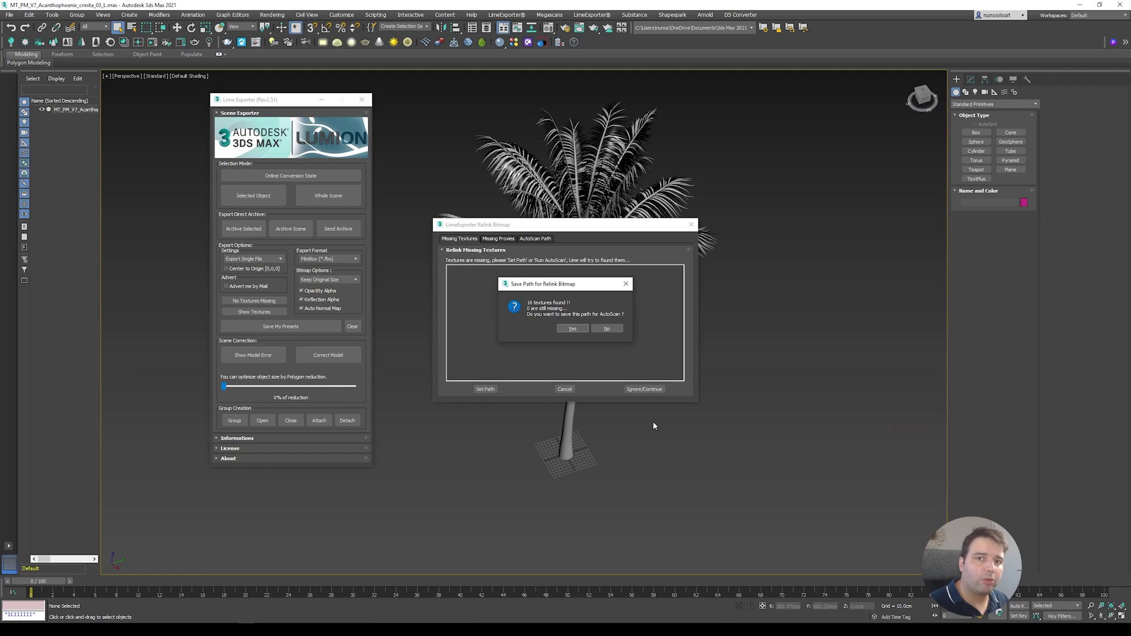
{"action": "left_click", "coordinate": [573, 328]}
{"action": "left_click", "coordinate": [654, 391]}
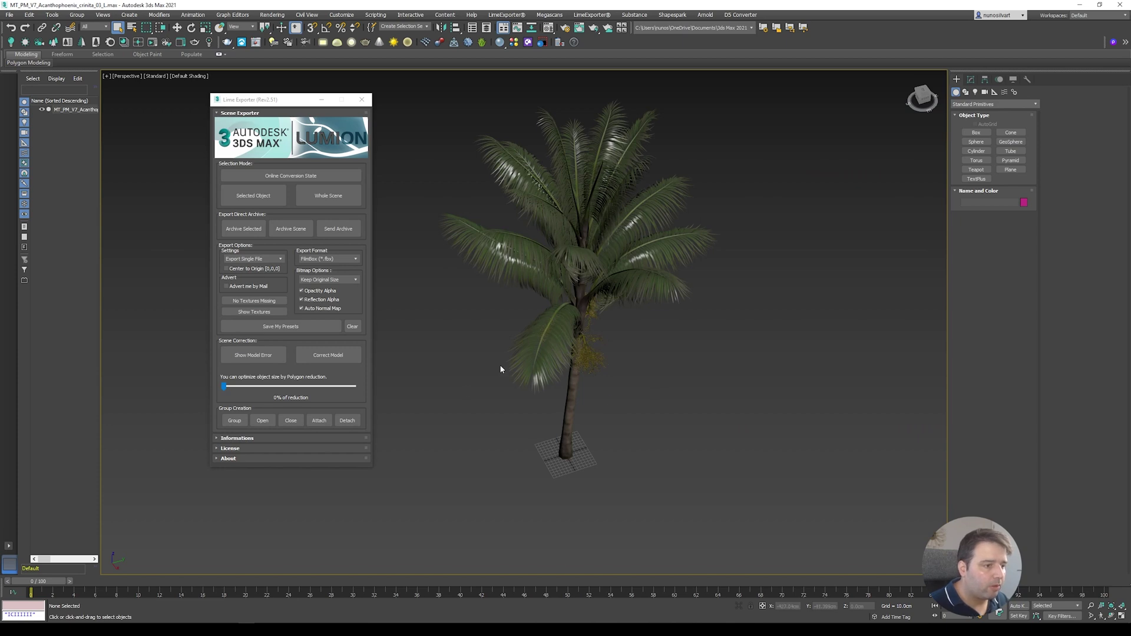
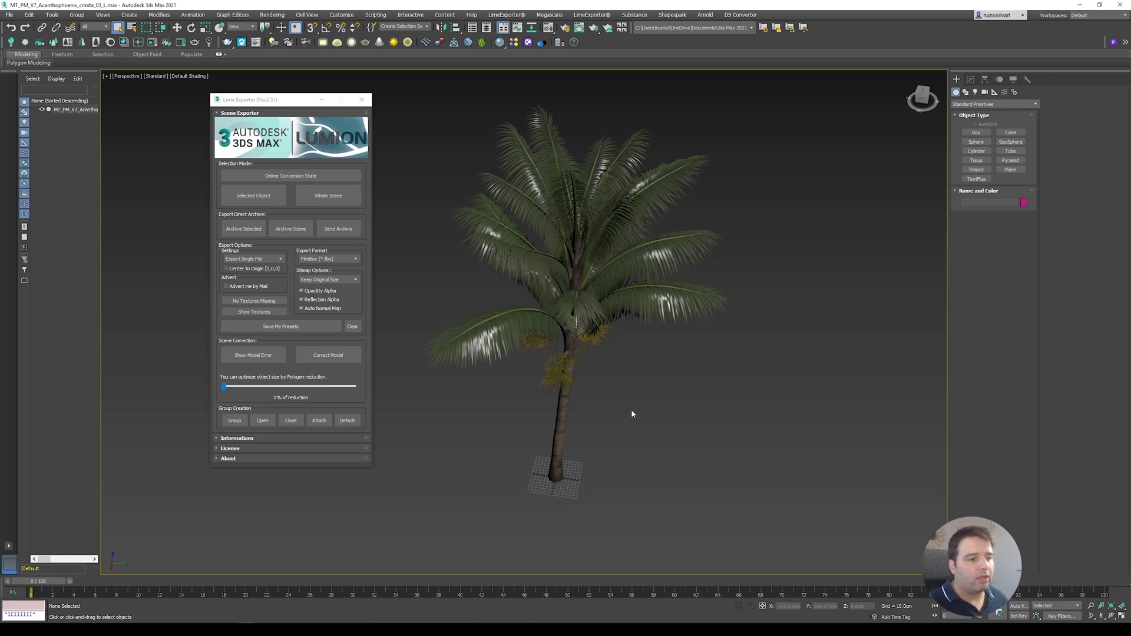
Inspect the palm tree from several angles for face errors with LimeExporter's Show Model Error, and turn the check off
{"action": "middle_click_drag", "start_coordinate": [641, 444], "coordinate": [629, 347], "text": "alt"}
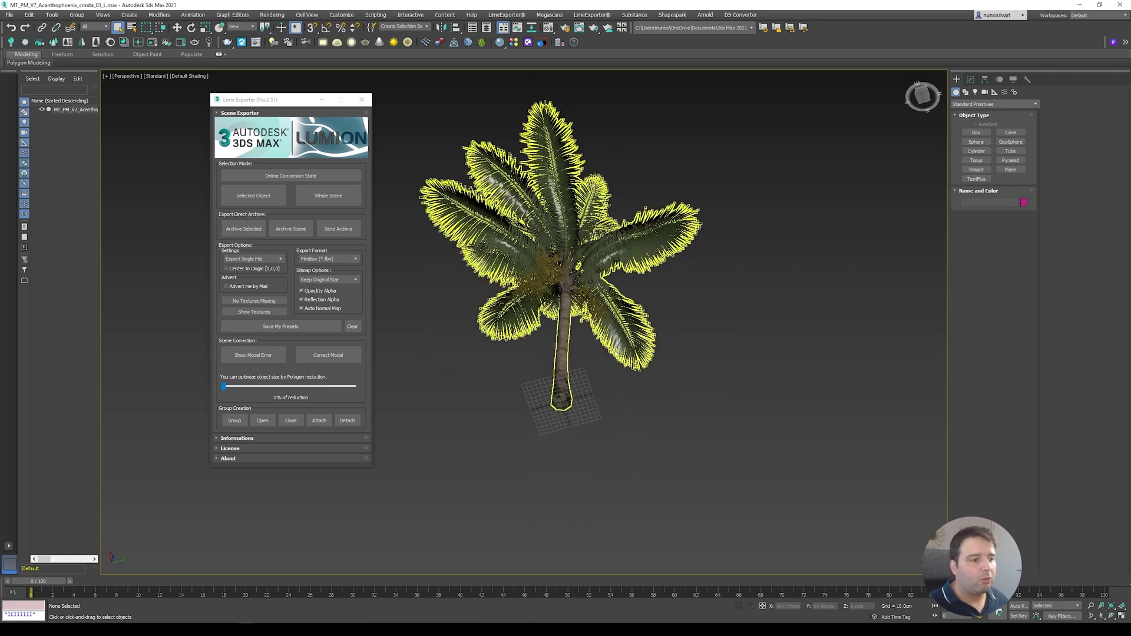
{"action": "middle_click_drag", "start_coordinate": [589, 306], "coordinate": [618, 429], "text": "alt"}
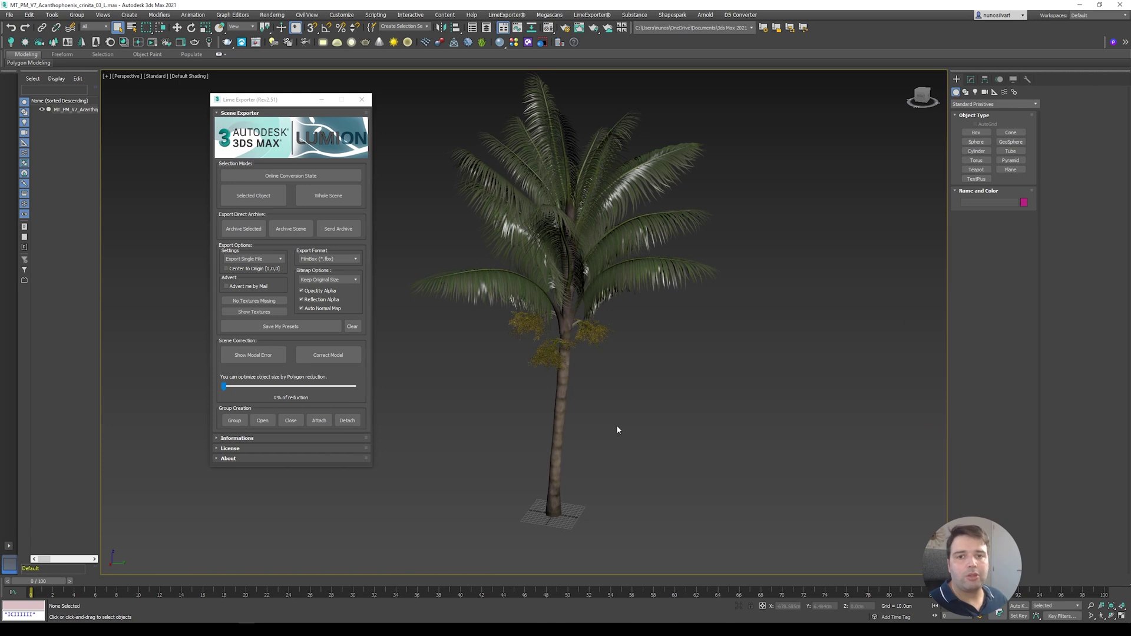
{"action": "mouse_move", "coordinate": [631, 419]}
{"action": "middle_mouse_down", "text": "alt"}
{"action": "mouse_move", "coordinate": [674, 408]}
{"action": "mouse_move", "coordinate": [646, 413]}
{"action": "middle_mouse_up", "text": "alt"}
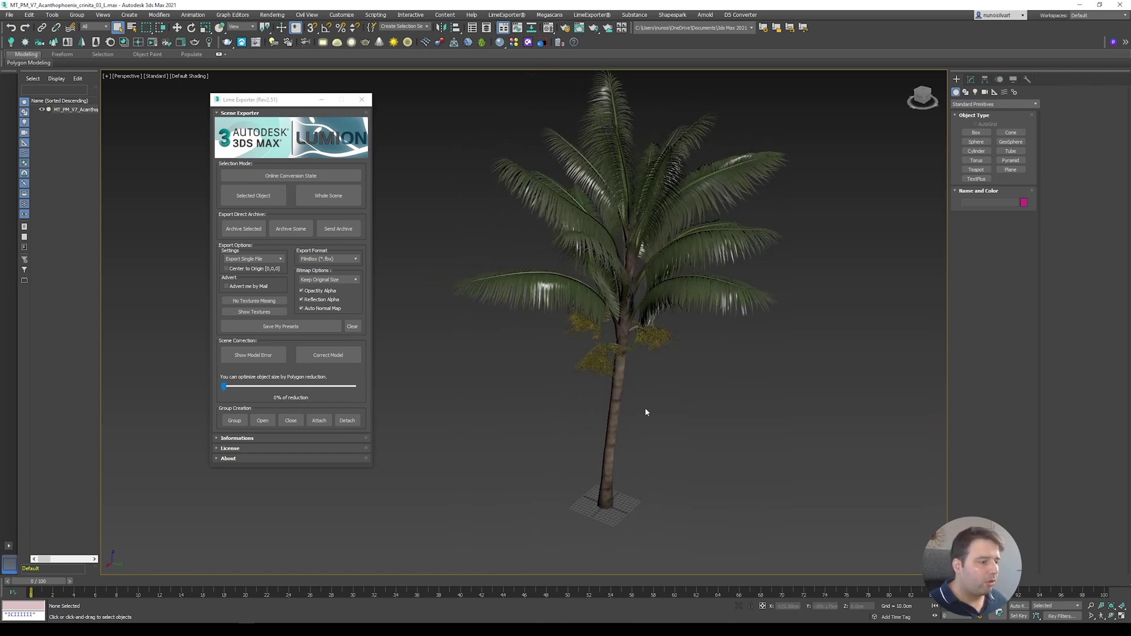
{"action": "left_click", "coordinate": [276, 357]}
{"action": "middle_click_drag", "start_coordinate": [536, 395], "coordinate": [566, 298], "text": "alt"}
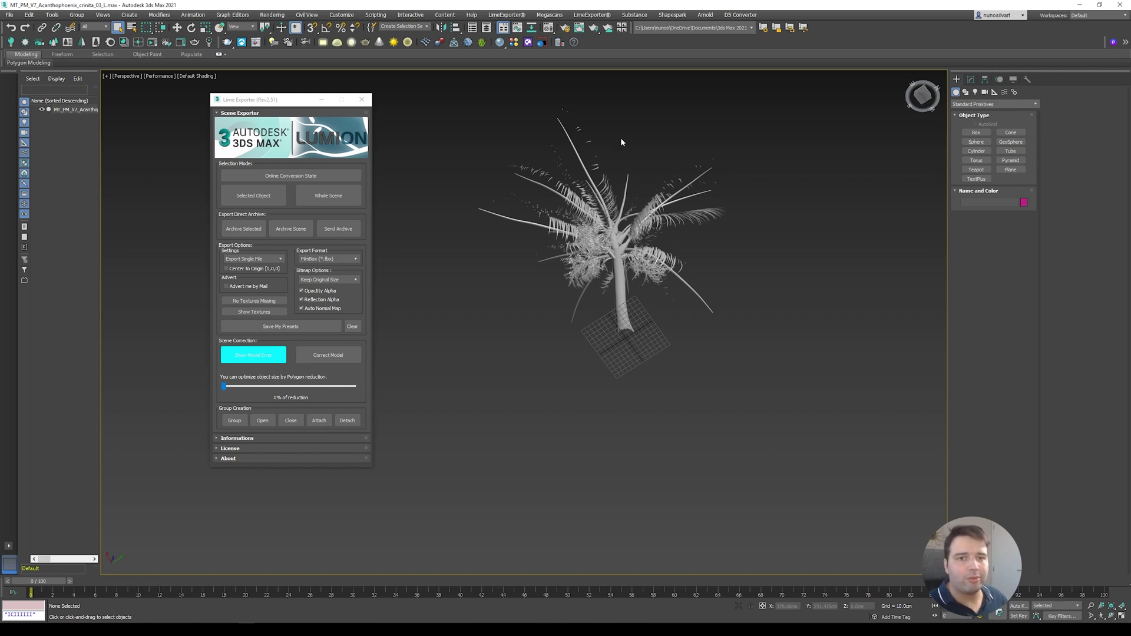
{"action": "middle_click_drag", "start_coordinate": [616, 206], "coordinate": [631, 321], "text": "alt"}
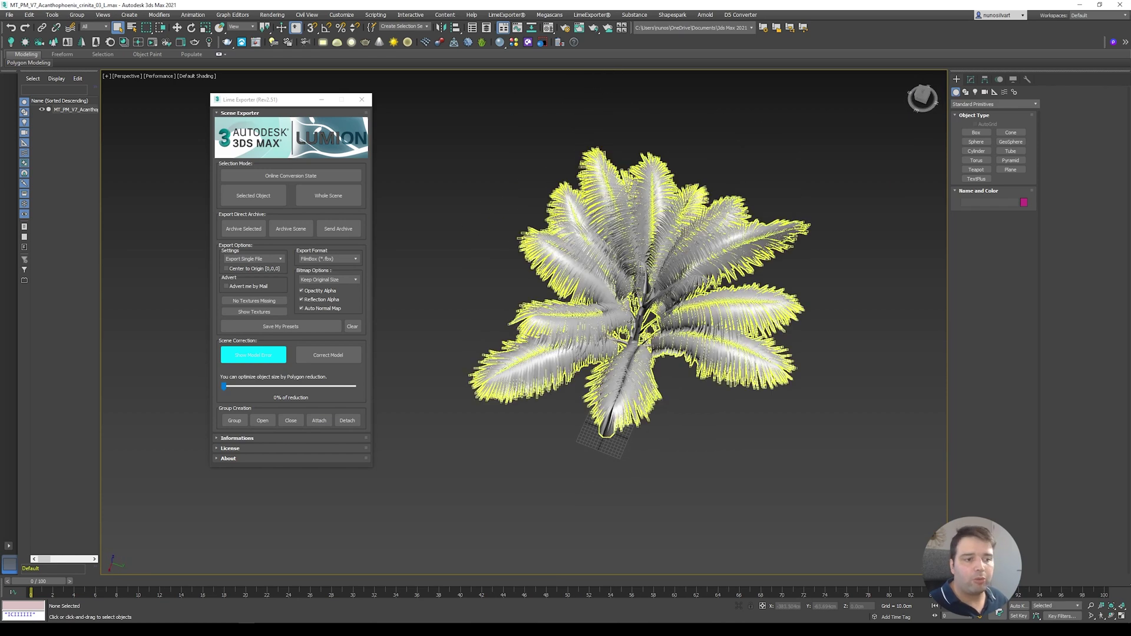
{"action": "middle_click_drag", "start_coordinate": [600, 247], "coordinate": [600, 340], "text": "alt"}
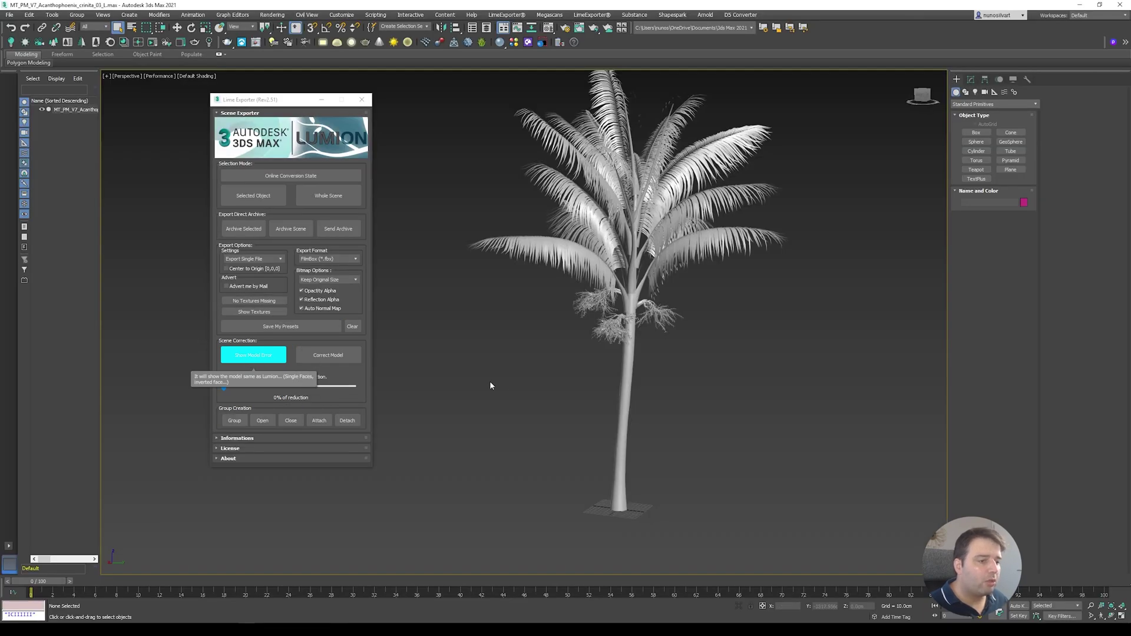
{"action": "mouse_move", "coordinate": [490, 385]}
{"action": "middle_mouse_down", "text": "alt"}
{"action": "mouse_move", "coordinate": [588, 387]}
{"action": "mouse_move", "coordinate": [595, 373]}
{"action": "mouse_move", "coordinate": [559, 379]}
{"action": "mouse_move", "coordinate": [606, 366]}
{"action": "mouse_move", "coordinate": [550, 421]}
{"action": "middle_mouse_up", "text": "alt"}
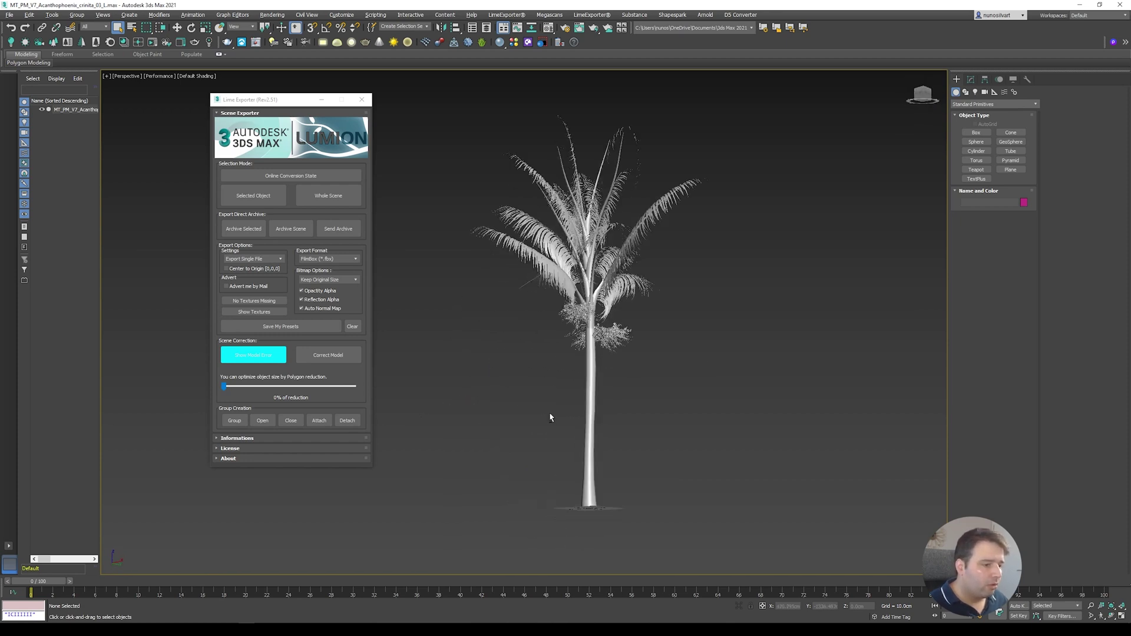
{"action": "left_click", "coordinate": [279, 355]}
Select the palm tree, fix its faces with LimeExporter's Correct Model and leave the tree deselected
{"action": "mouse_move", "coordinate": [525, 365]}
{"action": "middle_mouse_down", "text": "alt"}
{"action": "mouse_move", "coordinate": [575, 389]}
{"action": "mouse_move", "coordinate": [422, 334]}
{"action": "middle_mouse_up", "text": "alt"}
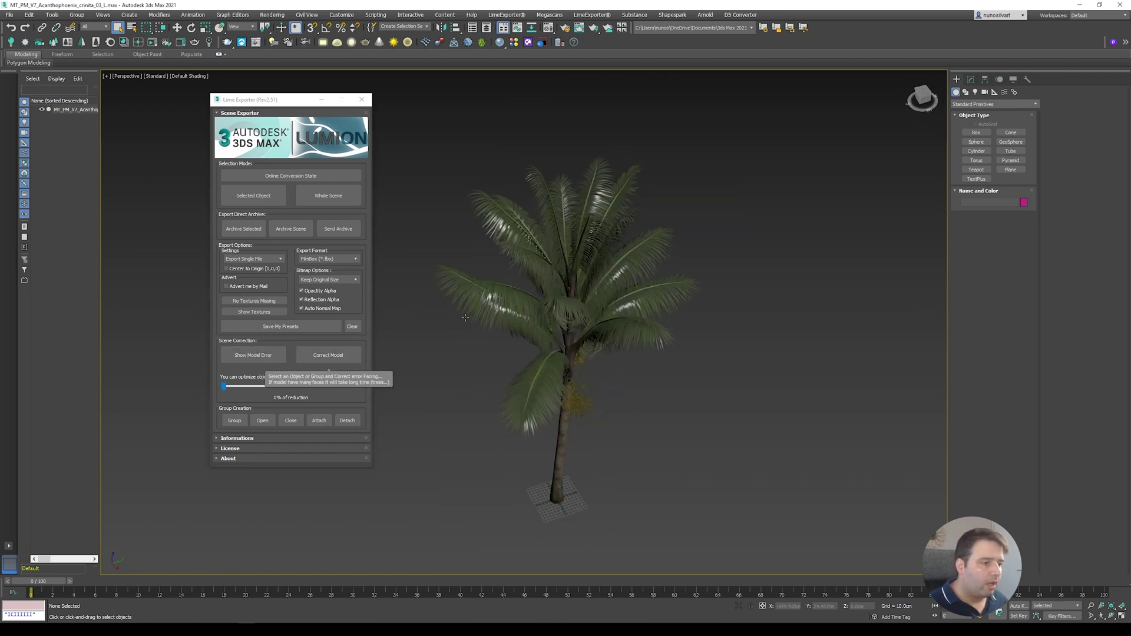
{"action": "left_click", "coordinate": [448, 283]}
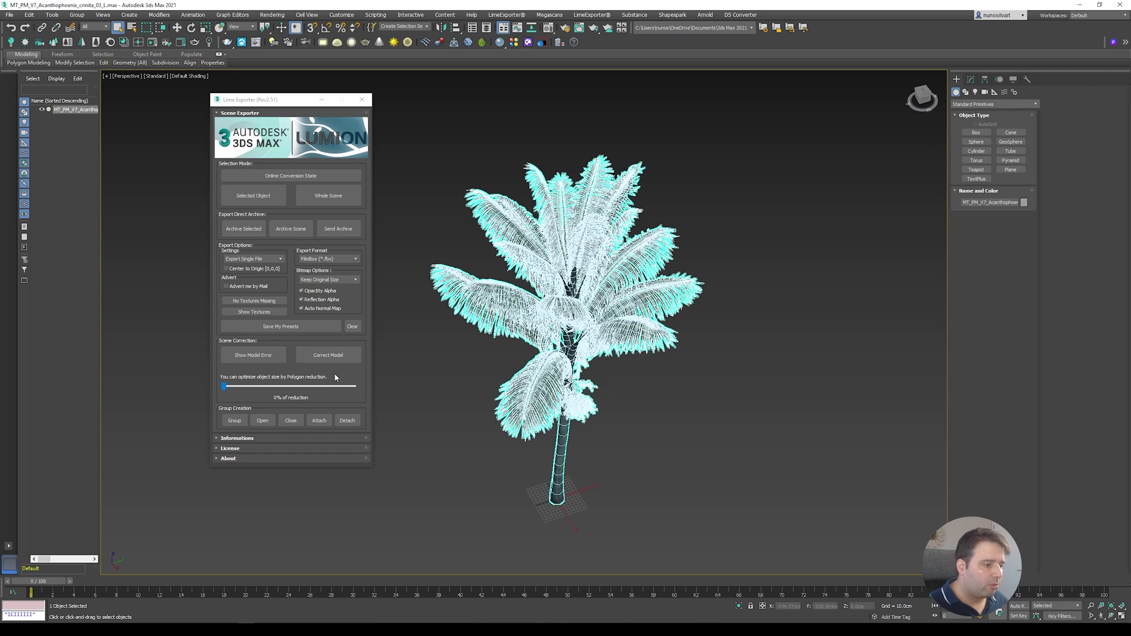
{"action": "left_click", "coordinate": [336, 357]}
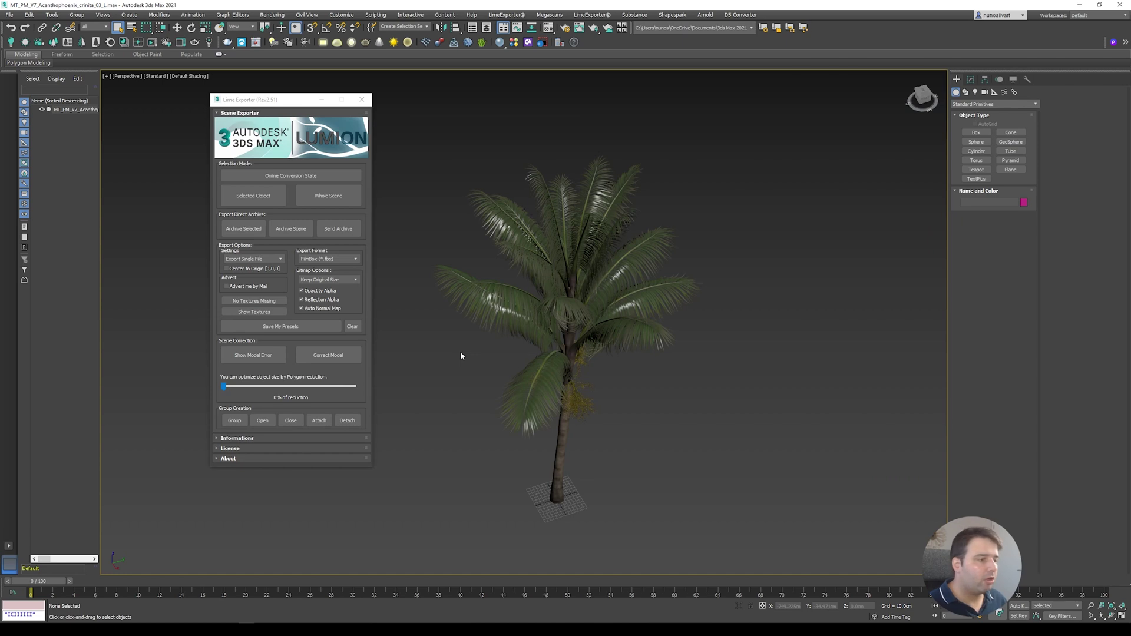
{"action": "middle_click_drag", "start_coordinate": [482, 379], "coordinate": [537, 360], "text": "alt"}
{"action": "left_click", "coordinate": [566, 358]}
{"action": "left_click", "coordinate": [500, 385]}
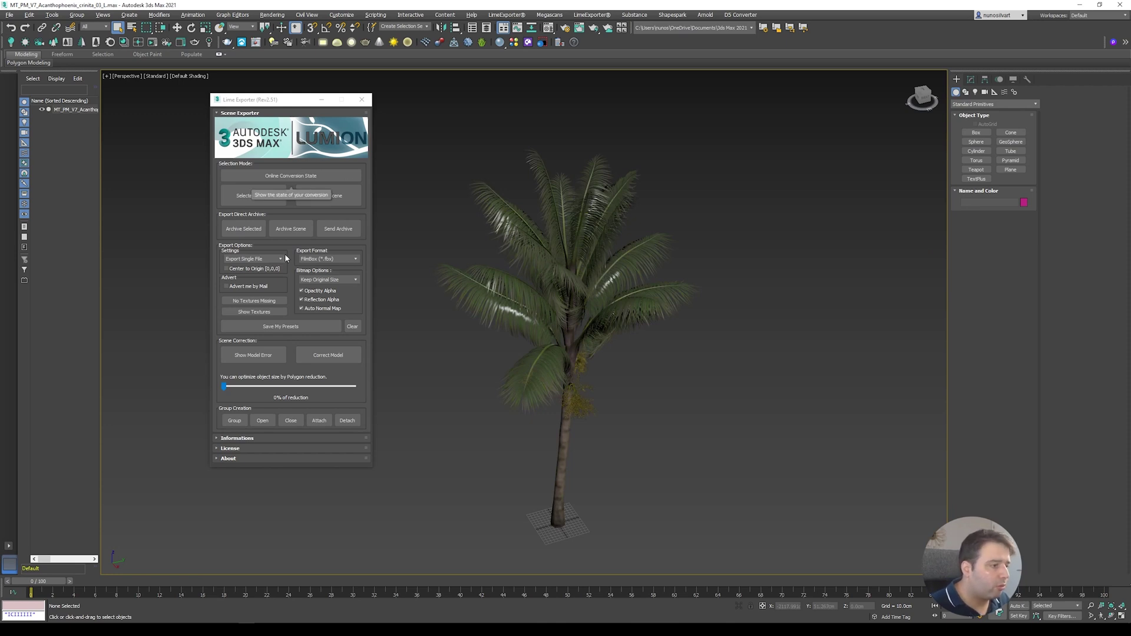
Examine LimeExporter's file settings, origin centring and export format choices, leaving them at Export Single File and FilmBox (*.fbx)
{"action": "left_click", "coordinate": [251, 259]}
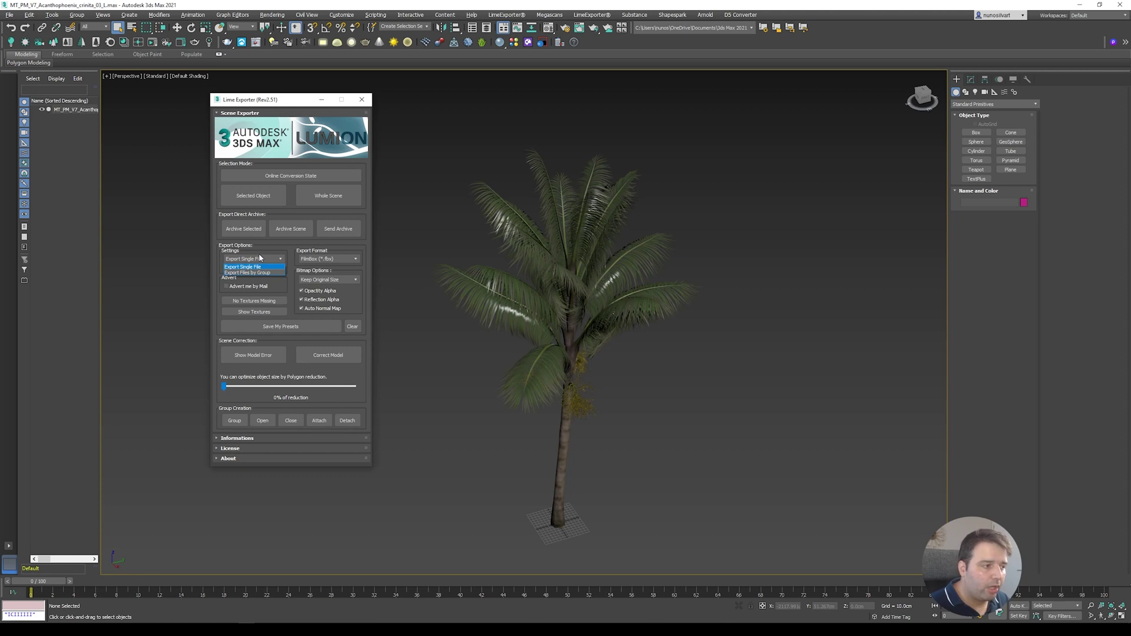
{"action": "left_click", "coordinate": [262, 256]}
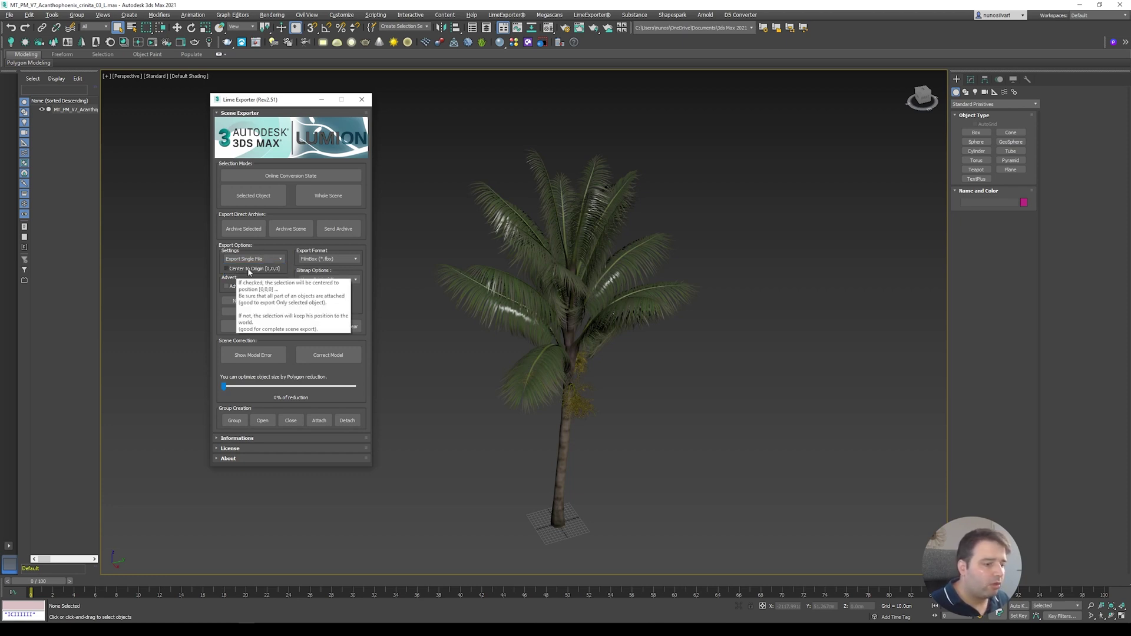
{"action": "mouse_move", "coordinate": [246, 288]}
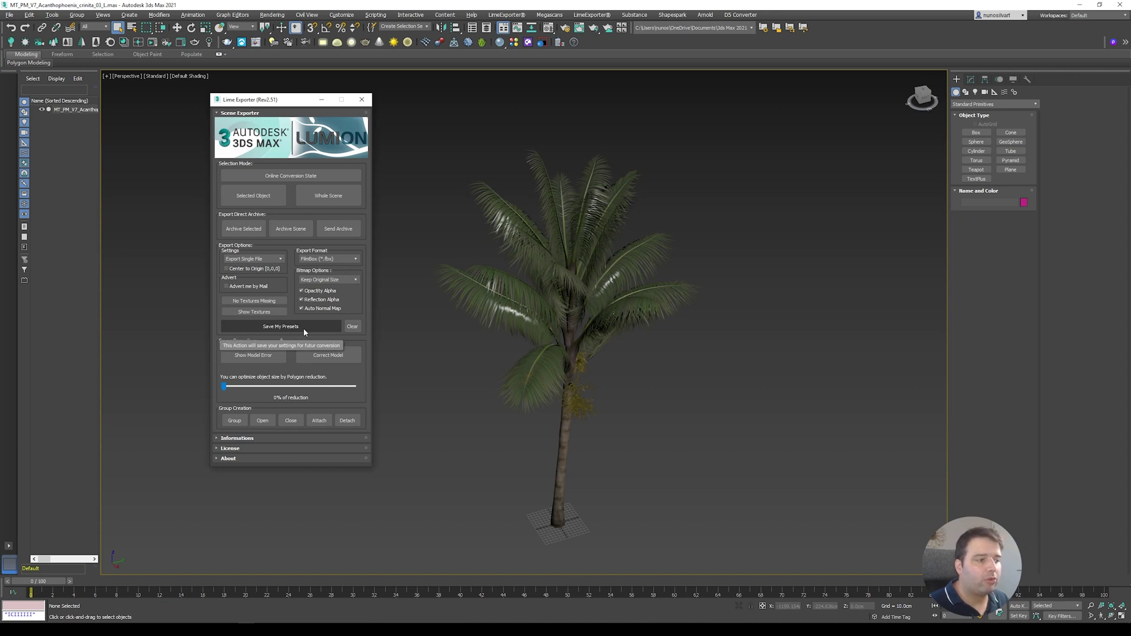
{"action": "left_click", "coordinate": [324, 262]}
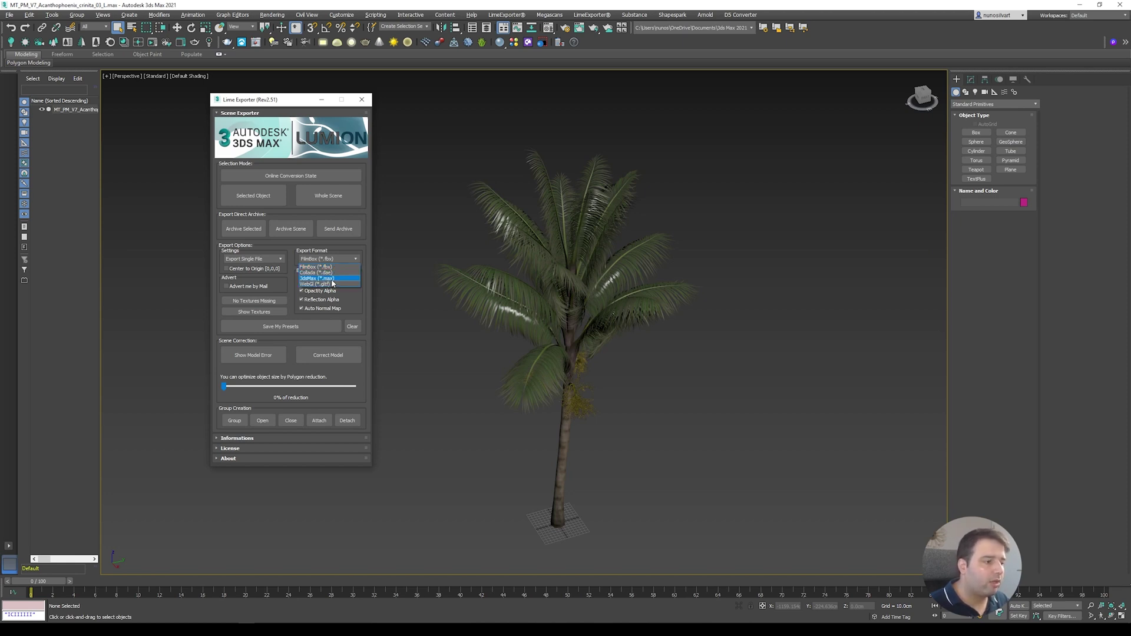
{"action": "left_click", "coordinate": [287, 338]}
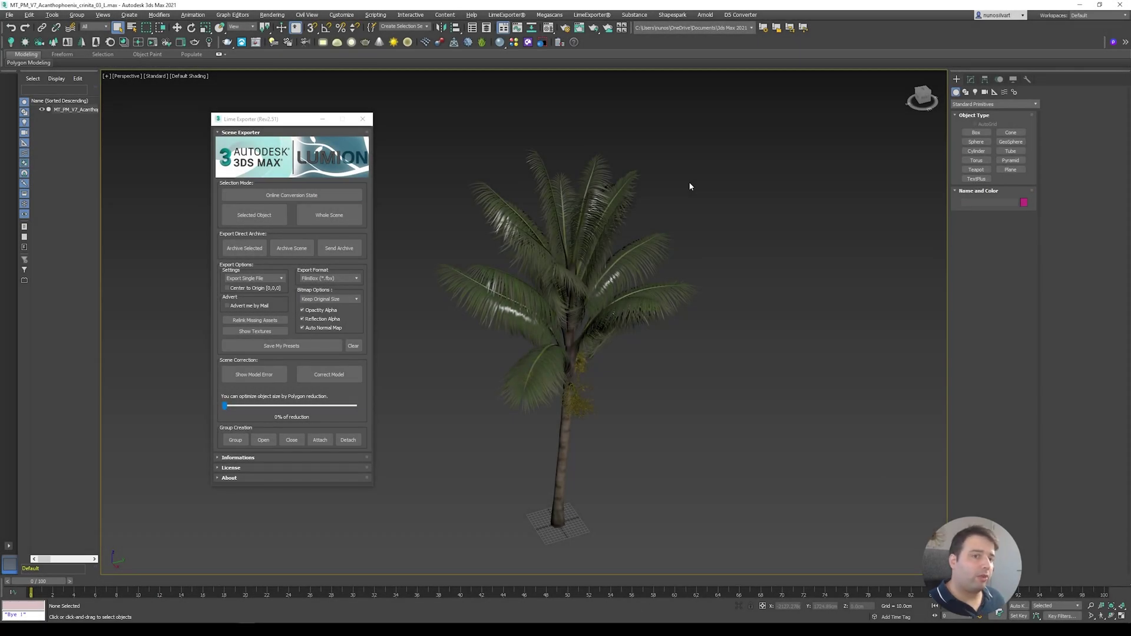
Select the palm tree and export only the selected object with LimeExporter under the name MT_PM_v7
{"action": "left_click", "coordinate": [653, 247]}
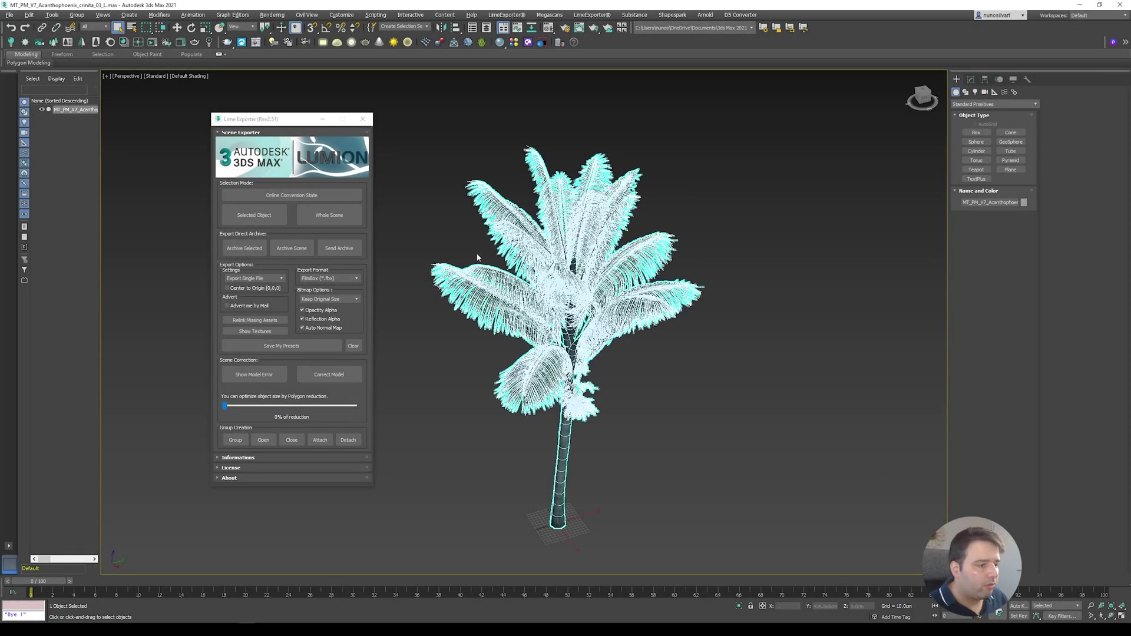
{"action": "left_click", "coordinate": [270, 219]}
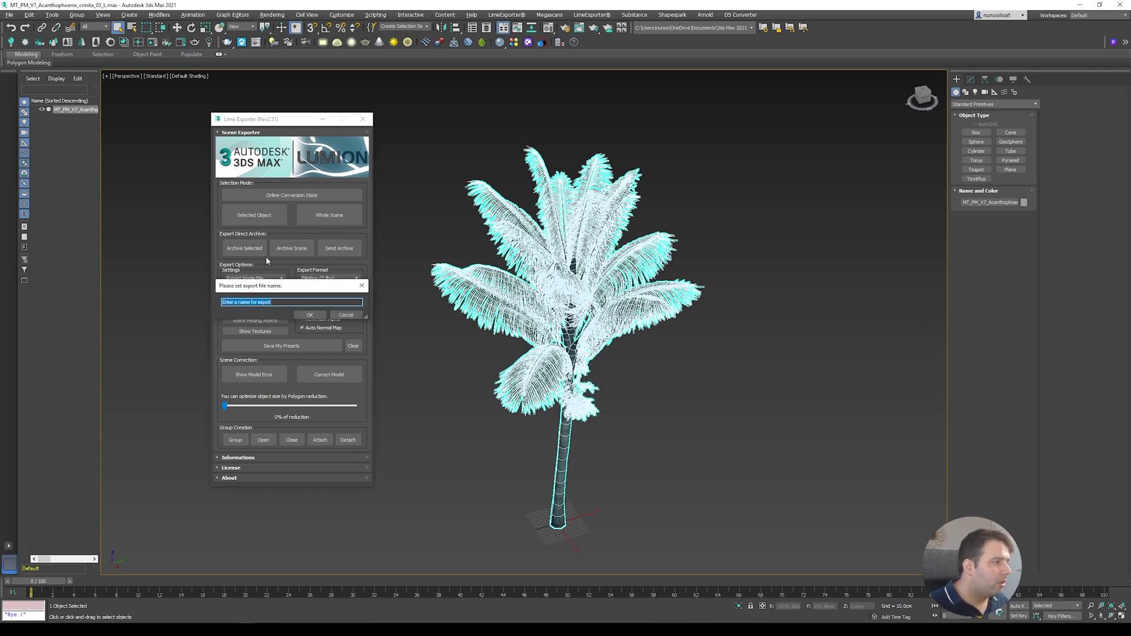
{"action": "key", "text": "BackSpace"}
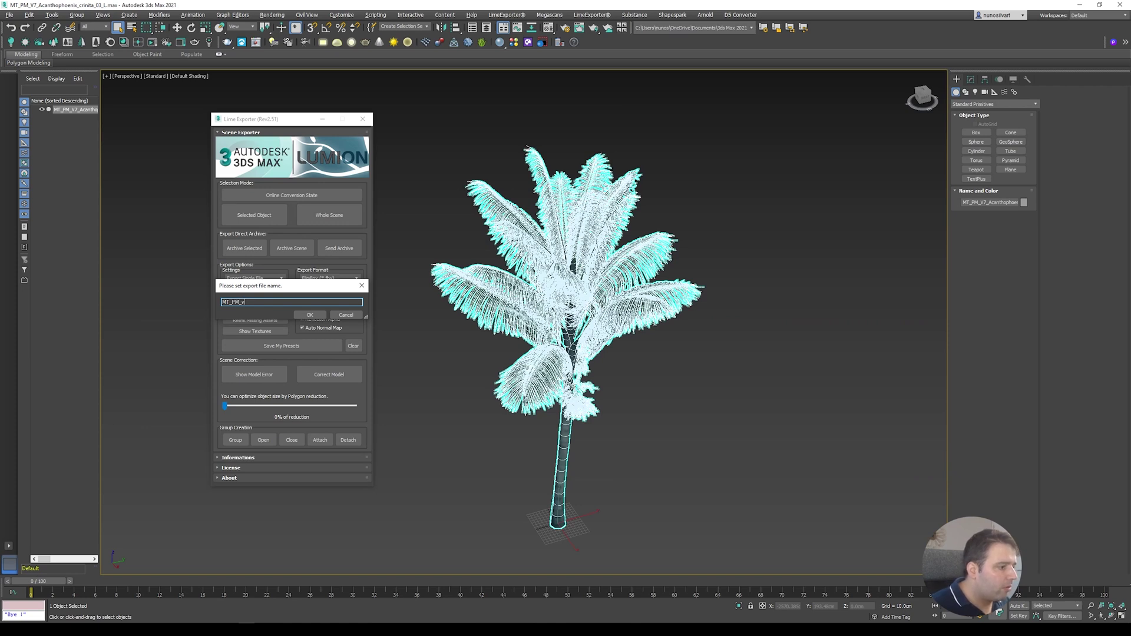
{"action": "left_click", "coordinate": [310, 314]}
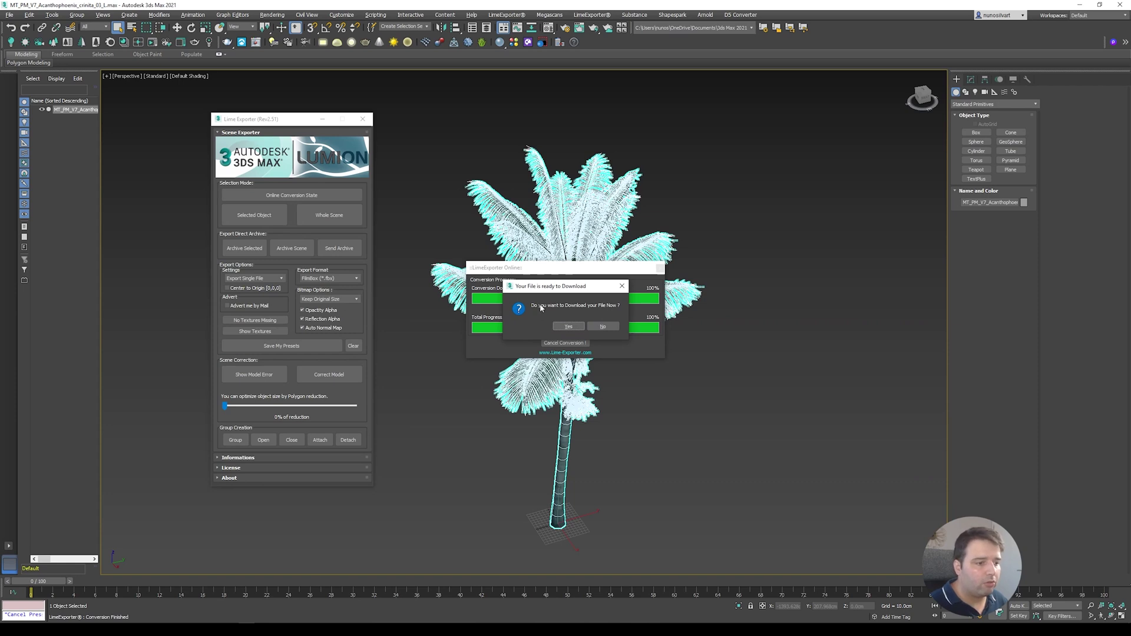
Download the converted file, open the archive and extract its _LimeExporter folder into MT_PM_V7_Free_Sample_3Dsmax
{"action": "left_click", "coordinate": [579, 327]}
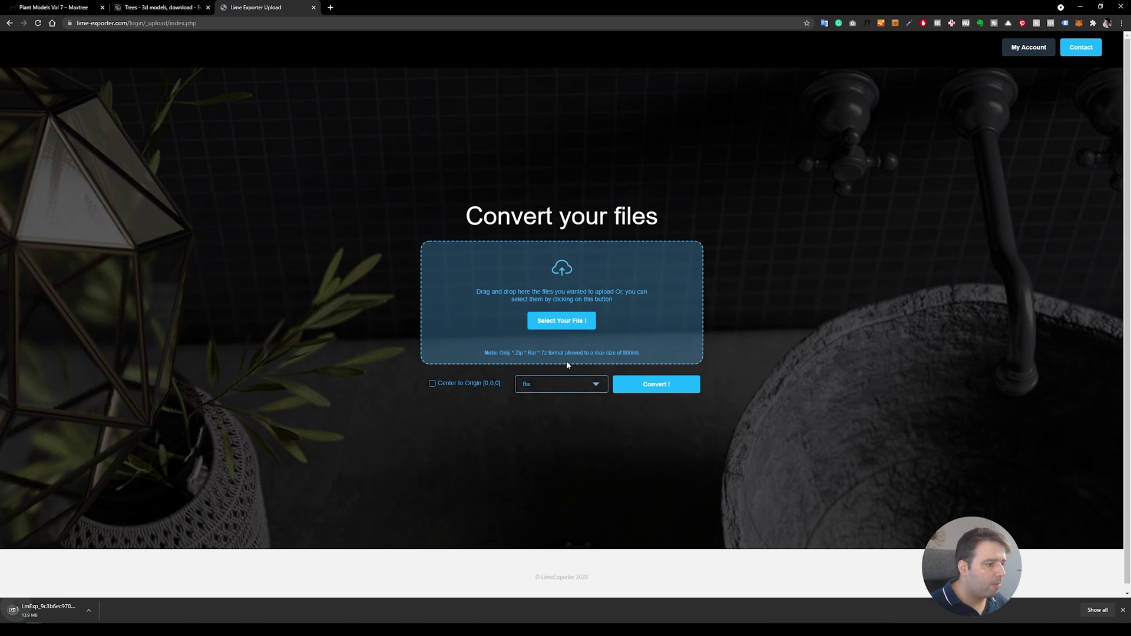
{"action": "left_click", "coordinate": [48, 611]}
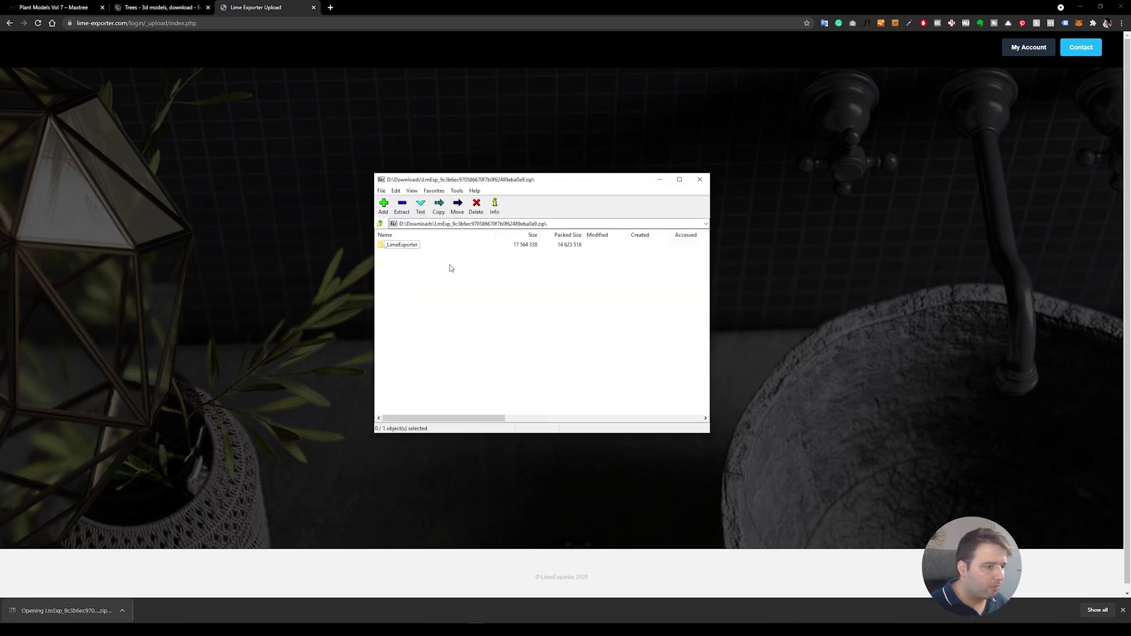
{"action": "left_click_drag", "start_coordinate": [502, 181], "coordinate": [823, 103]}
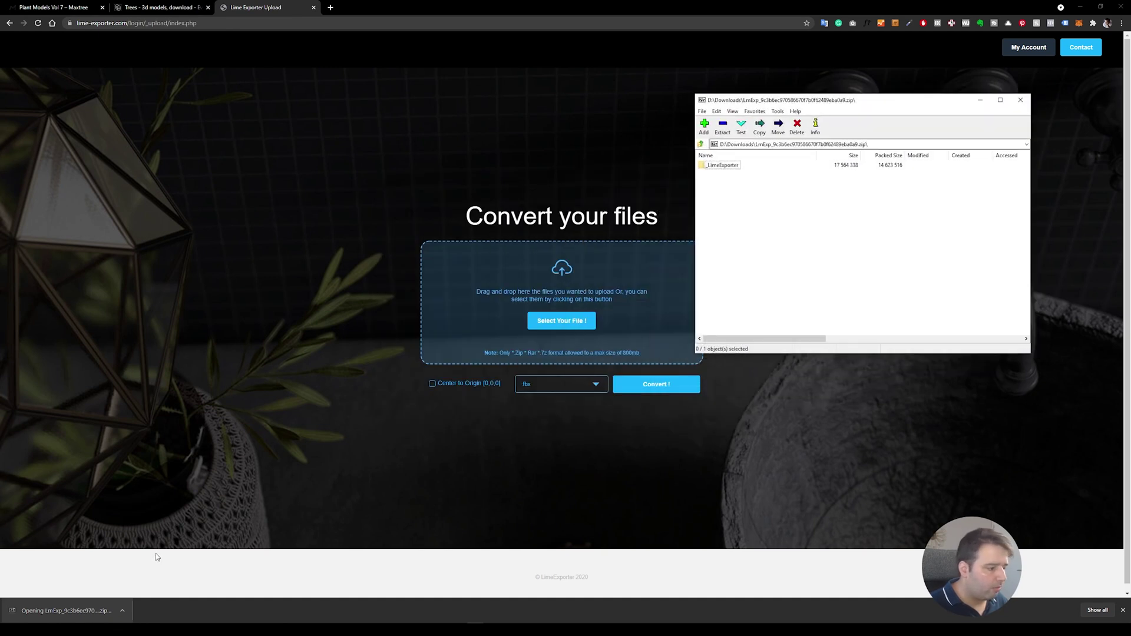
{"action": "key", "text": "alt+Tab"}
{"action": "key", "text": "alt+Tab"}
{"action": "left_click_drag", "start_coordinate": [723, 165], "coordinate": [467, 307]}
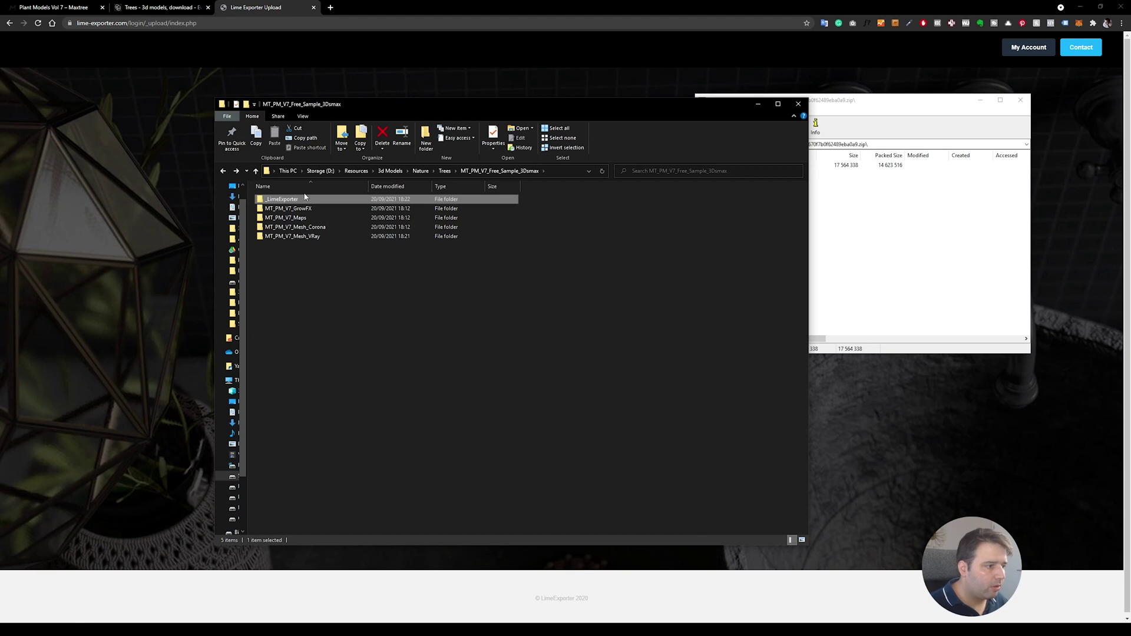
Examine the extracted _LimeExporter folder, including the license file, the FBX model and the textures in its maps subfolder
{"action": "double_click", "coordinate": [297, 200]}
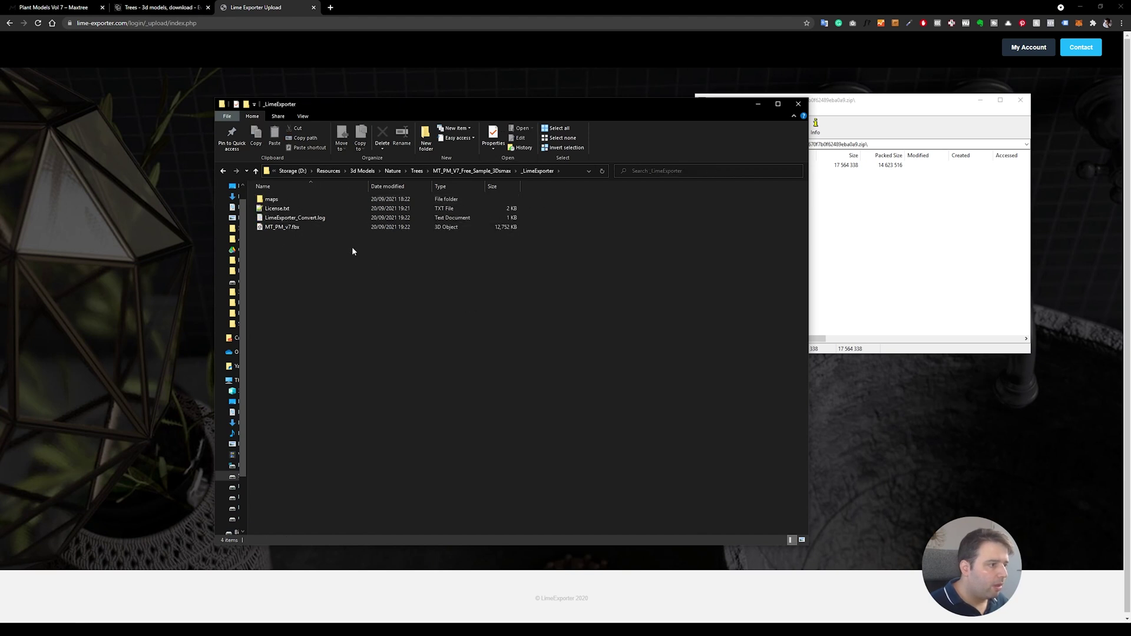
{"action": "left_click", "coordinate": [280, 209]}
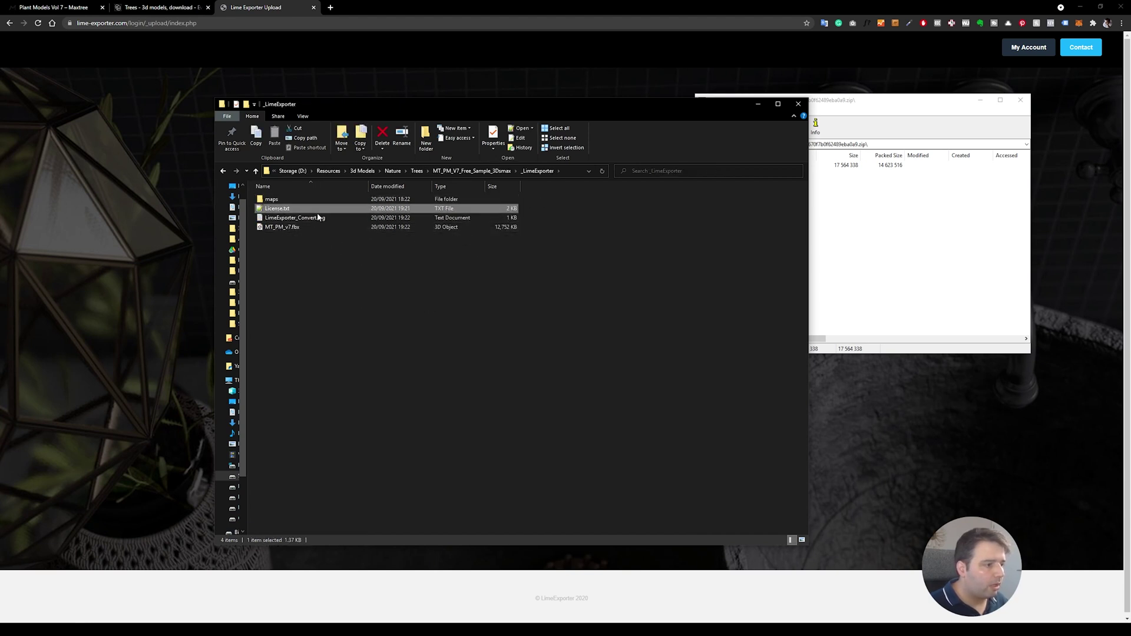
{"action": "left_click", "coordinate": [285, 228]}
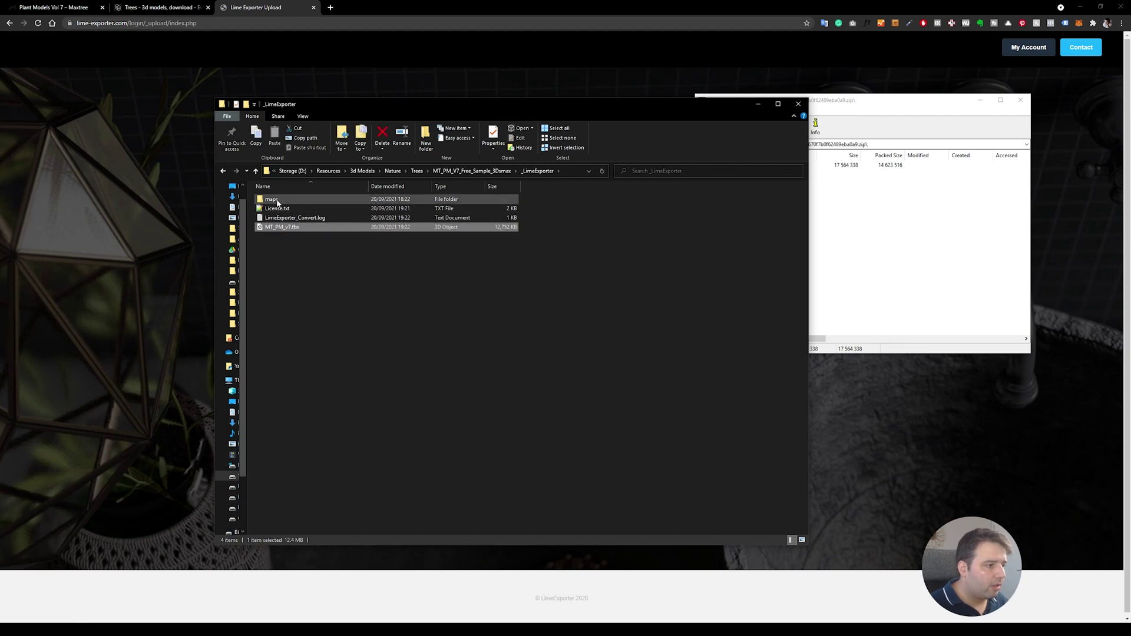
{"action": "double_click", "coordinate": [276, 200]}
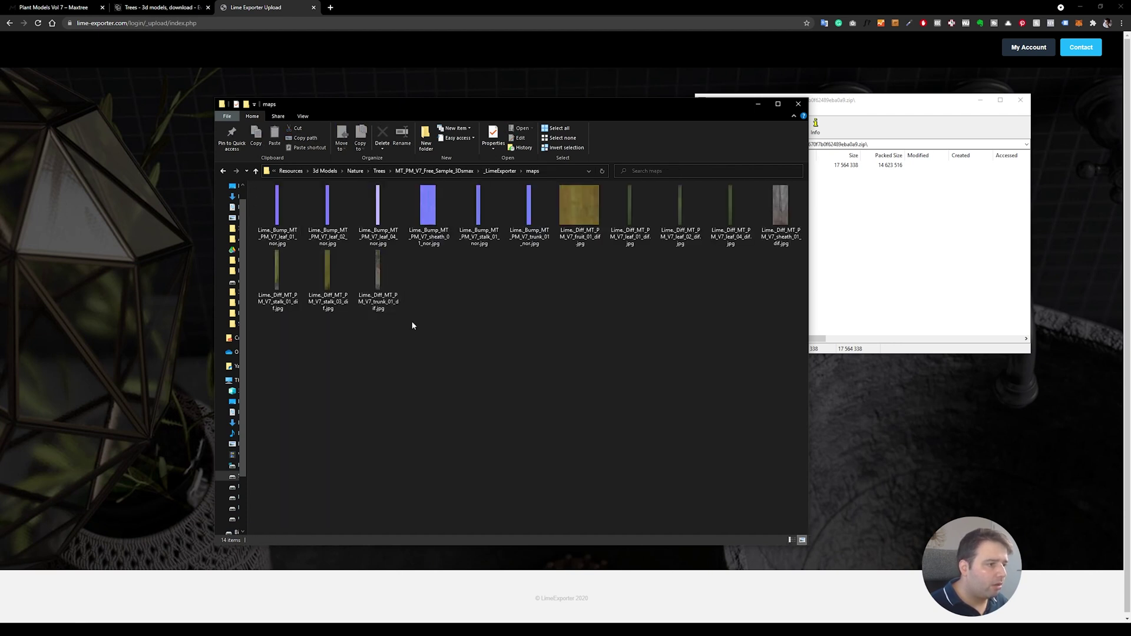
{"action": "left_click_drag", "start_coordinate": [704, 346], "coordinate": [557, 311]}
{"action": "left_click", "coordinate": [500, 303]}
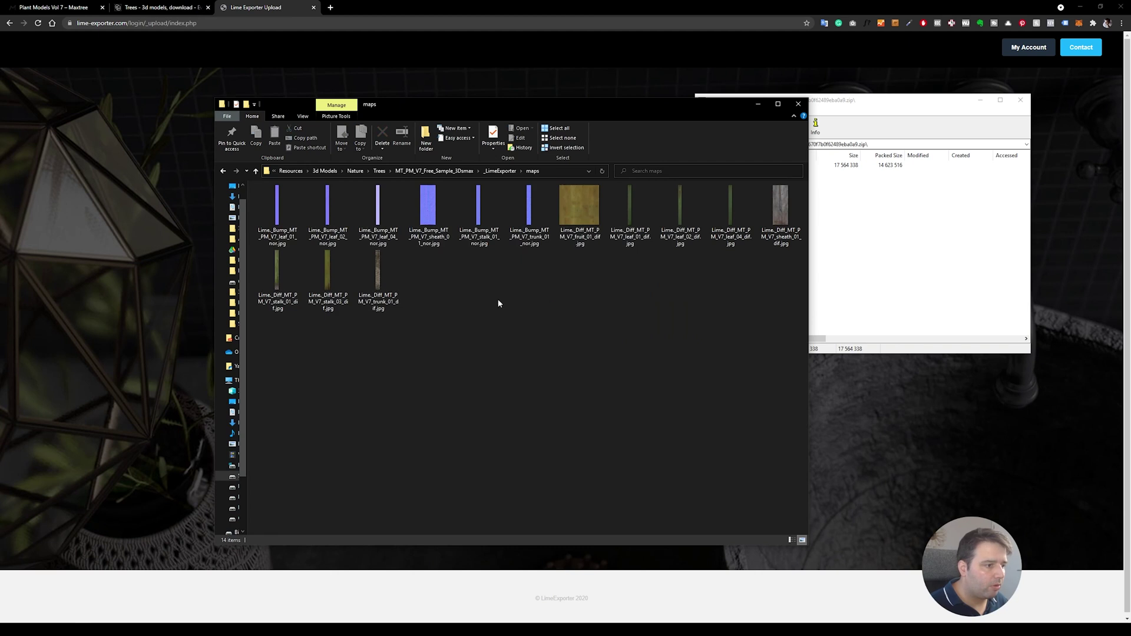
{"action": "key", "text": "alt+Left"}
{"action": "key", "text": "alt+Left"}
{"action": "key", "text": "alt+Right"}
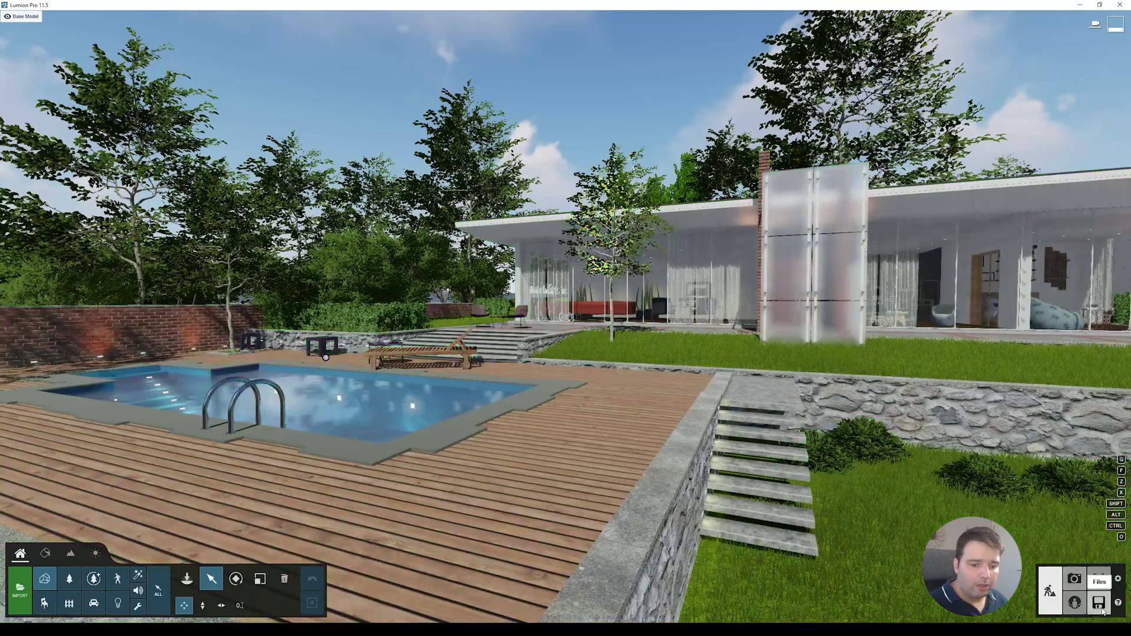
Switch to Lumion, look at the Villa in Casale project among the examples and return to the open scene
{"action": "left_click", "coordinate": [1101, 607]}
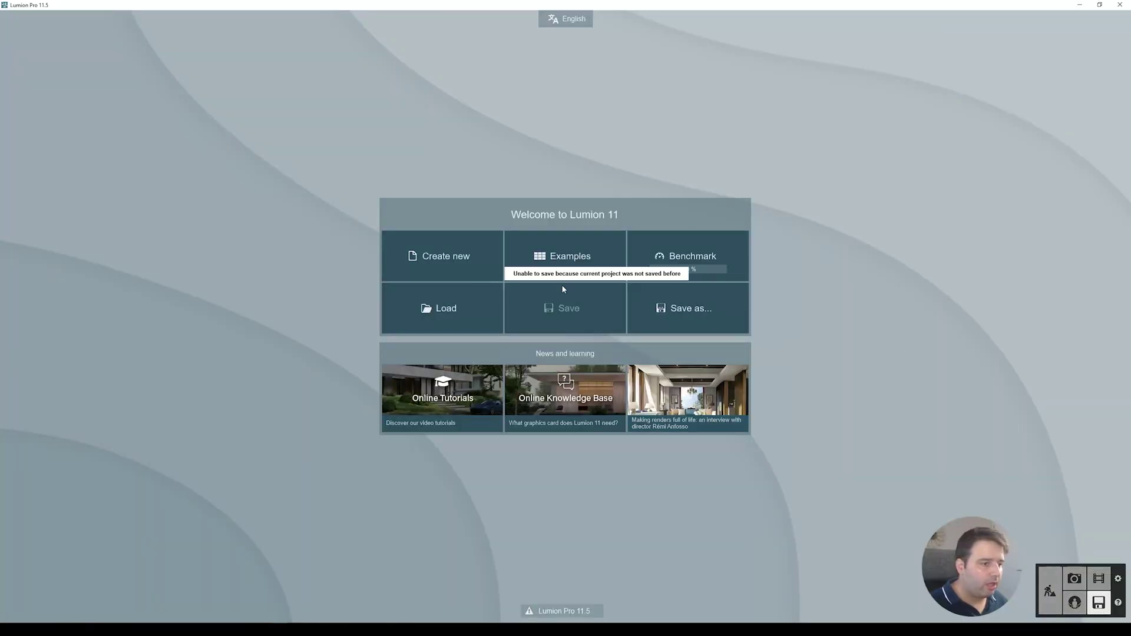
{"action": "left_click", "coordinate": [585, 259]}
{"action": "mouse_move", "coordinate": [557, 404]}
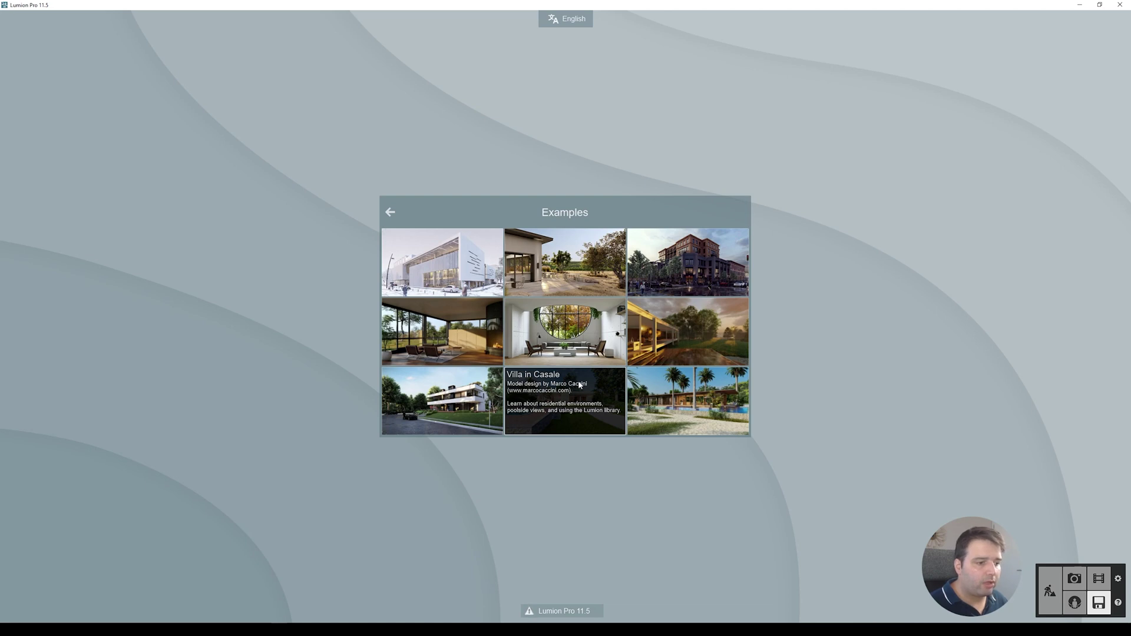
{"action": "left_click", "coordinate": [1049, 591]}
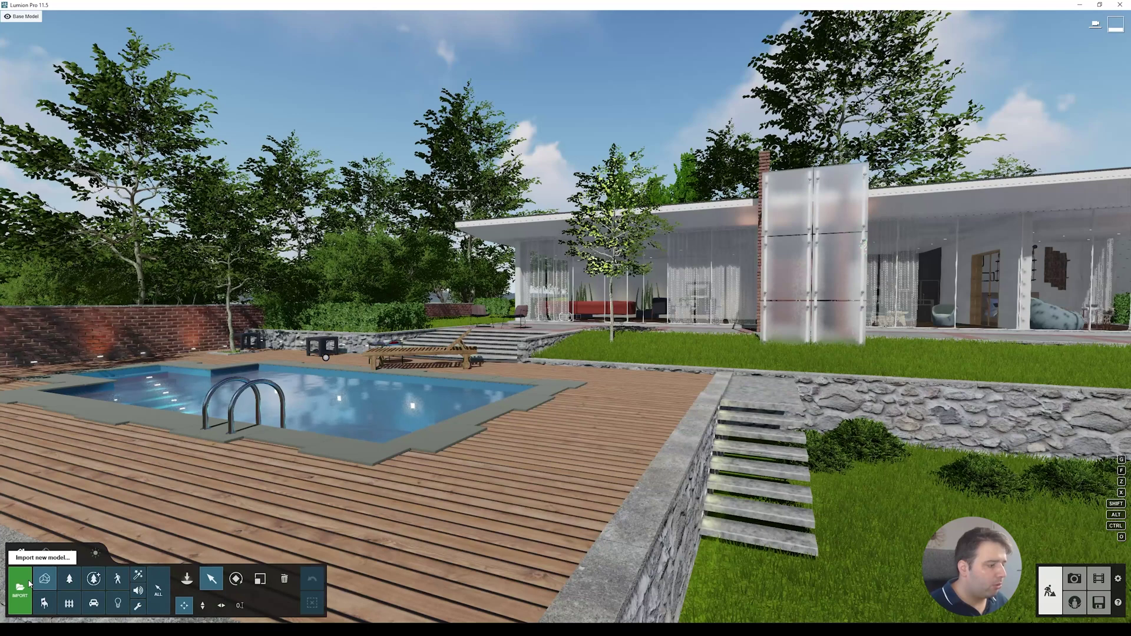
Import MT_PM_v7.fbx from the _LimeExporter folder as a model named MT_PM_v7 in the Main (default) category
{"action": "left_click", "coordinate": [28, 583]}
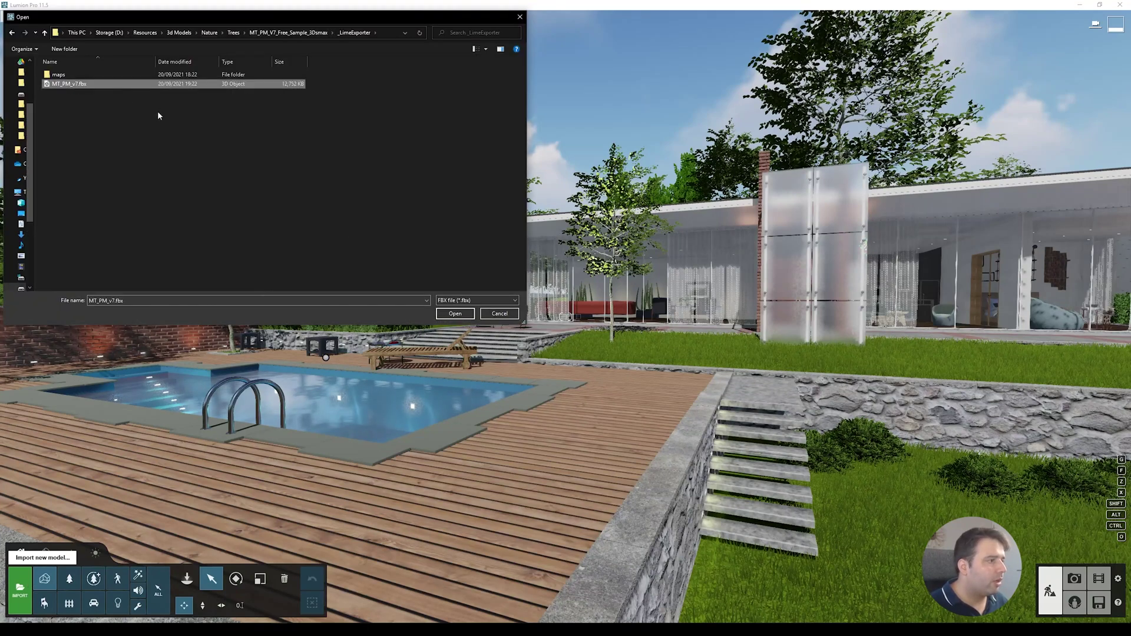
{"action": "left_click", "coordinate": [466, 314]}
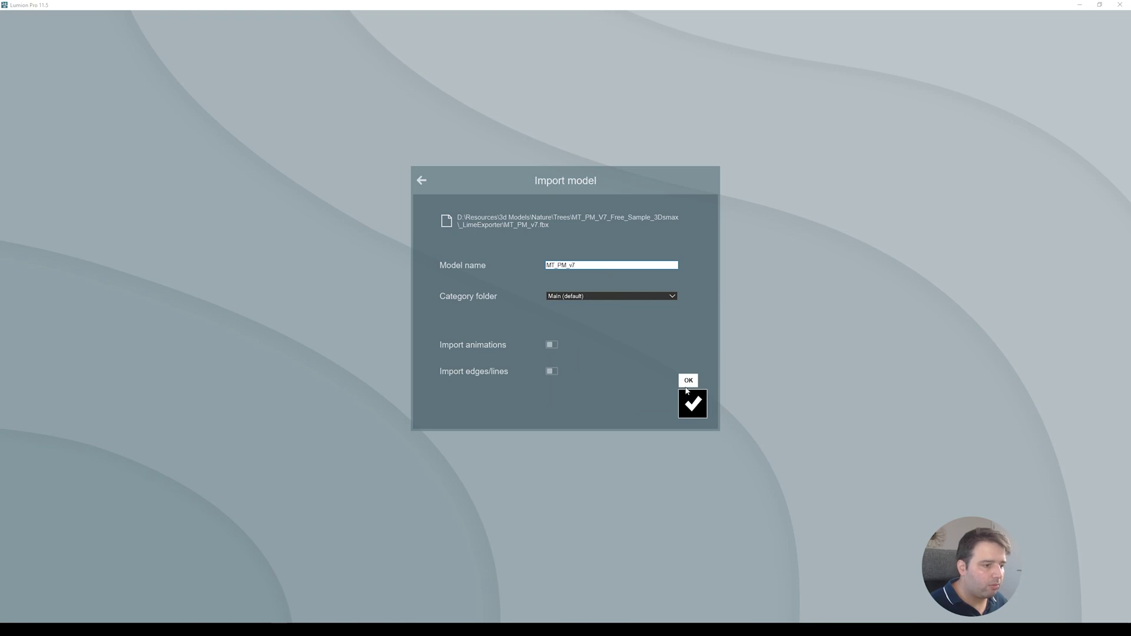
{"action": "left_click", "coordinate": [697, 400]}
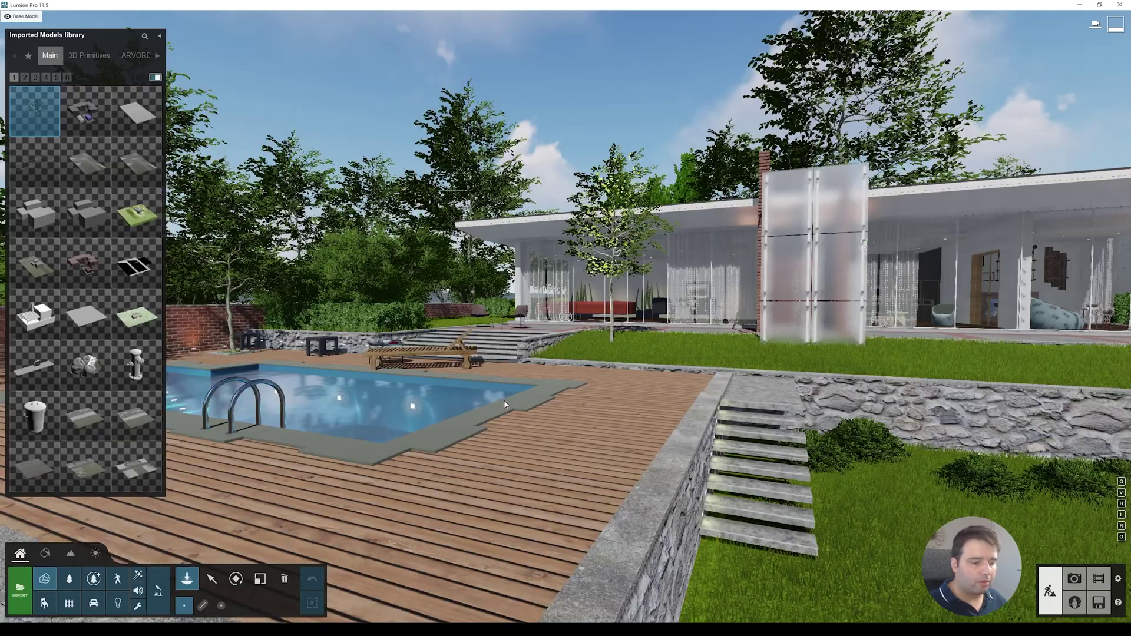
Place the imported palm on the lawn beside the stone steps below the pool terrace and end placement by switching to selection
{"action": "right_click_drag", "start_coordinate": [646, 358], "coordinate": [649, 328]}
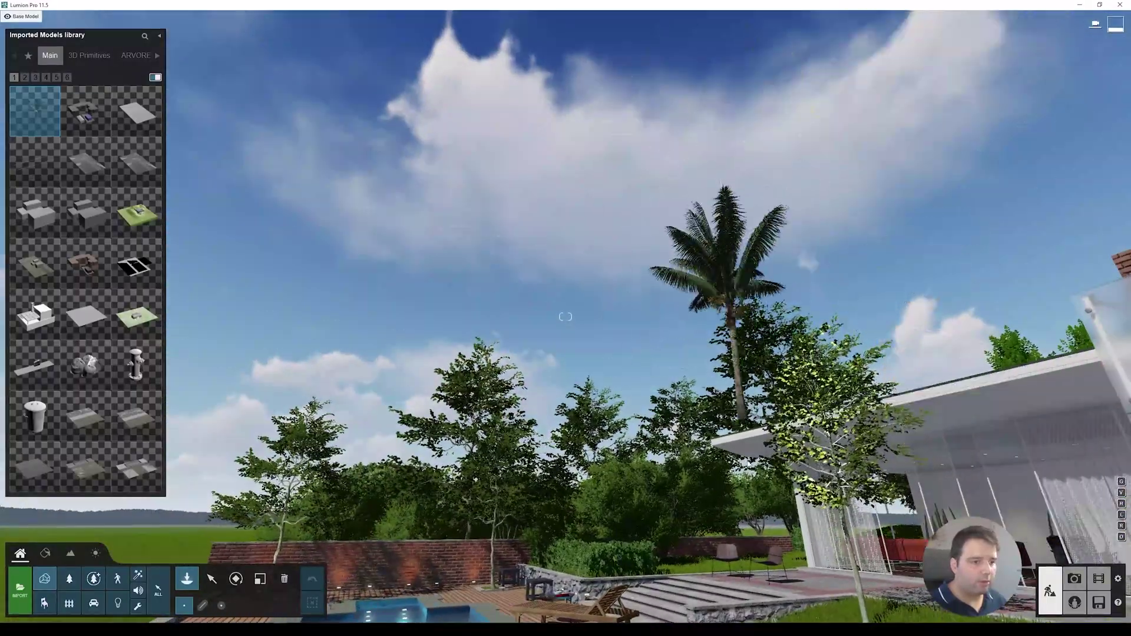
{"action": "key", "text": "q"}
{"action": "right_click_drag", "start_coordinate": [771, 593], "coordinate": [697, 581]}
{"action": "key", "text": "d"}
{"action": "key", "text": "e"}
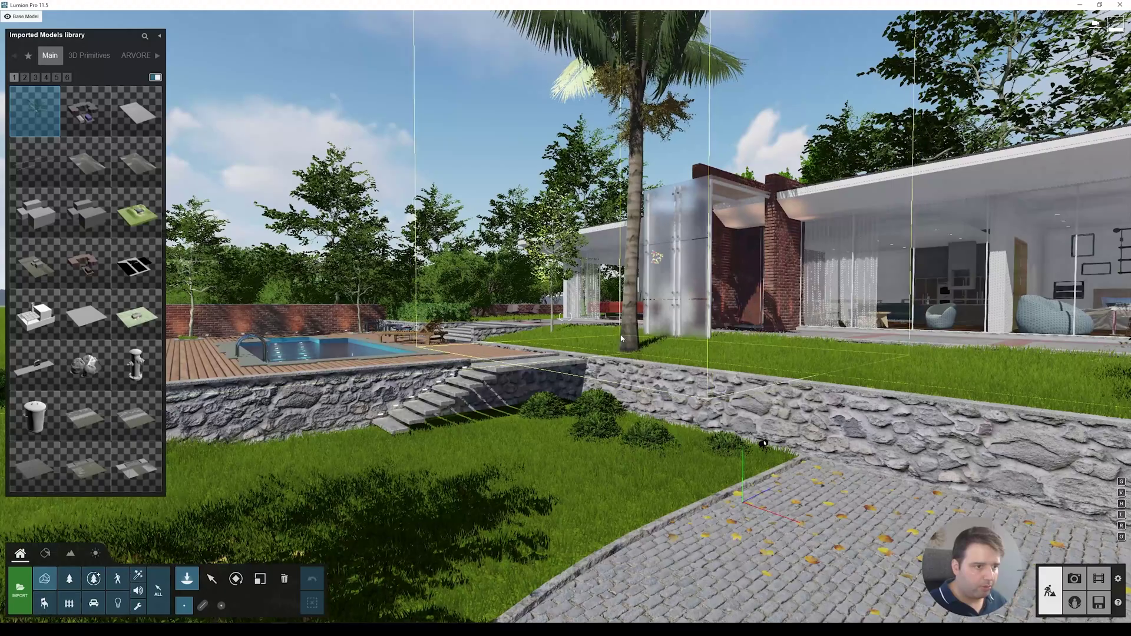
{"action": "key", "text": "s"}
{"action": "key", "text": "q"}
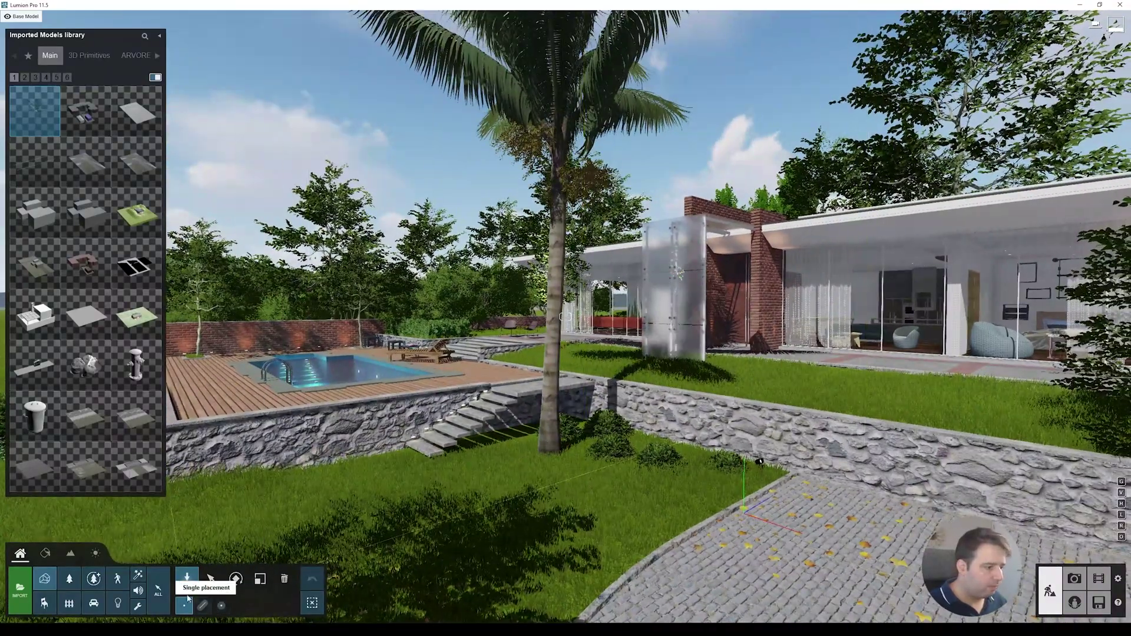
{"action": "left_click", "coordinate": [212, 583]}
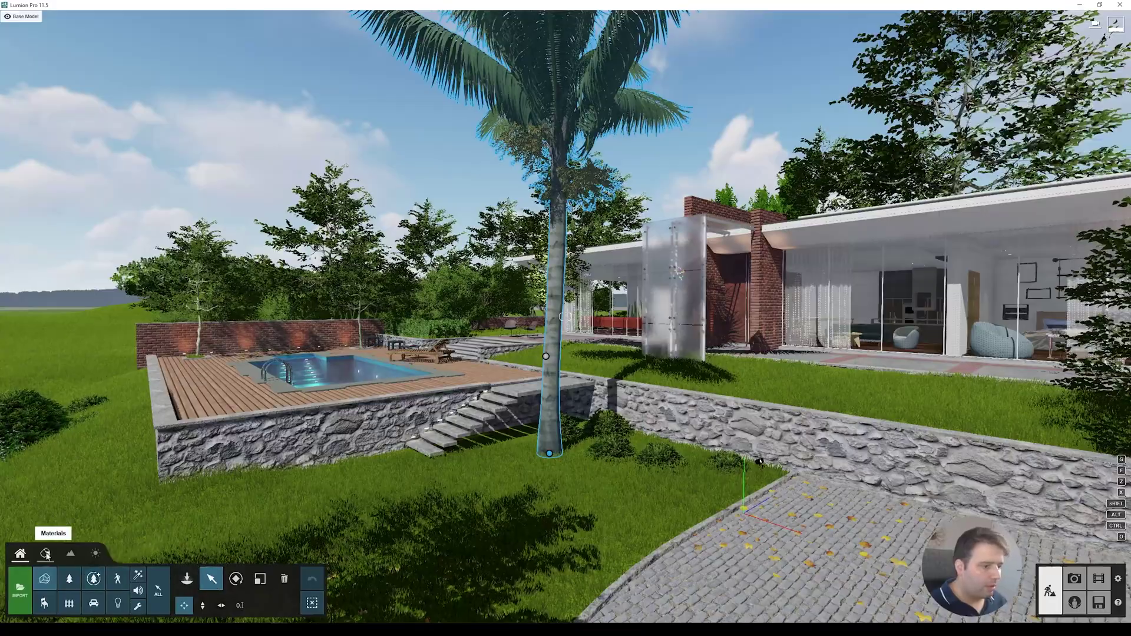
Examine the palm's trunk, fruit and leaves up close and from above with the Material Editor active
{"action": "left_click", "coordinate": [46, 555]}
{"action": "key", "text": "w"}
{"action": "key", "text": "s"}
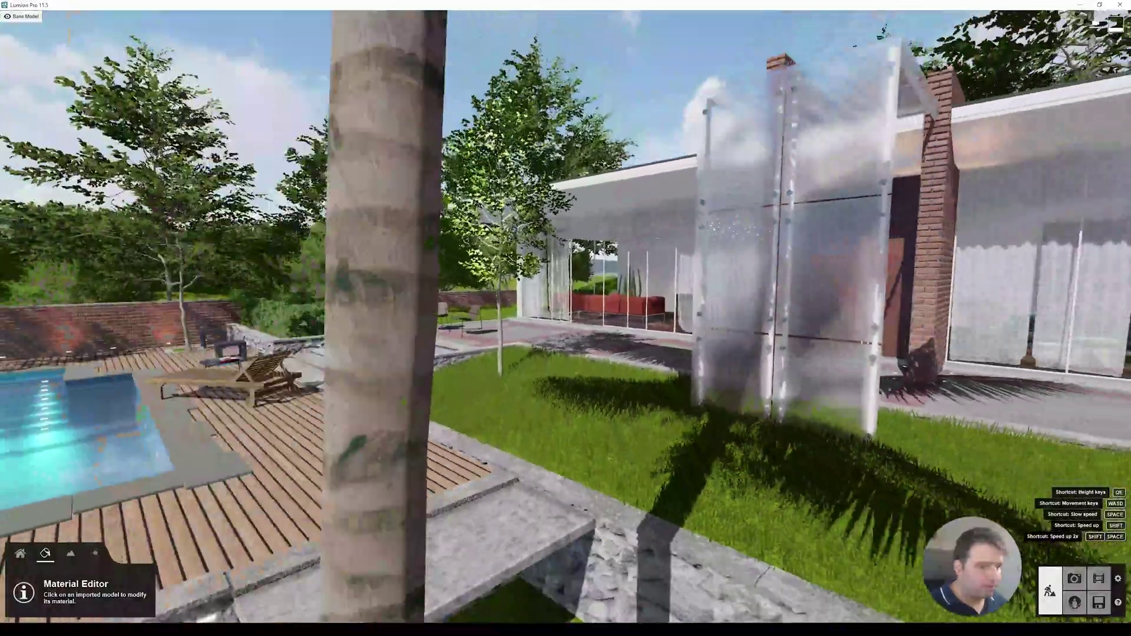
{"action": "key", "text": "s"}
{"action": "key", "text": "a"}
{"action": "key", "text": "q"}
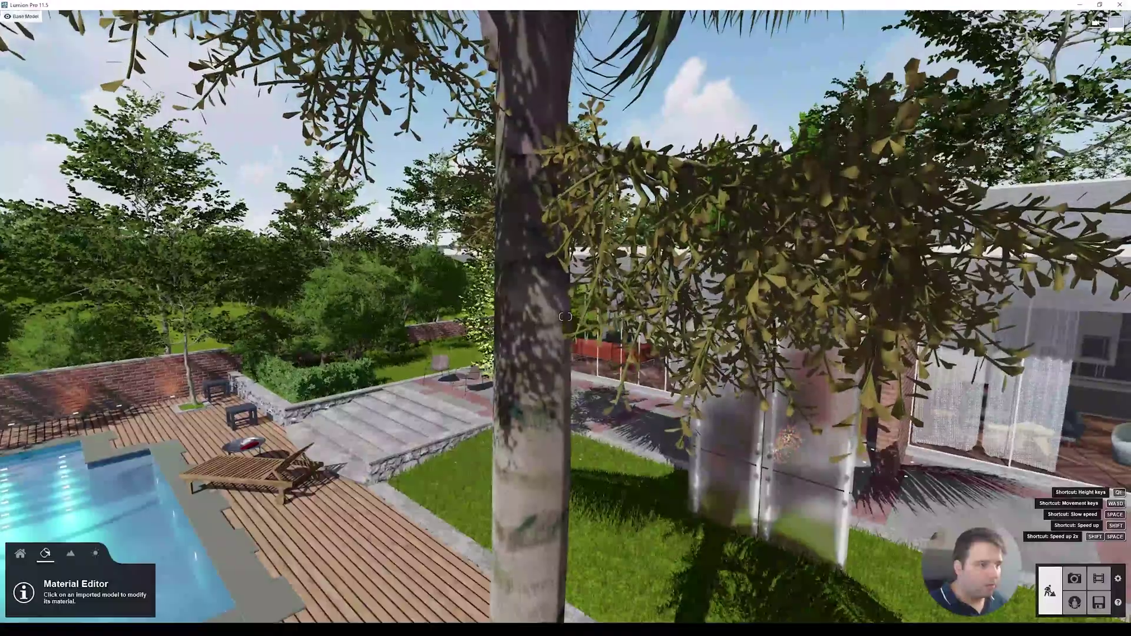
{"action": "key", "text": "q"}
{"action": "right_click_drag", "start_coordinate": [566, 316], "coordinate": [566, 412]}
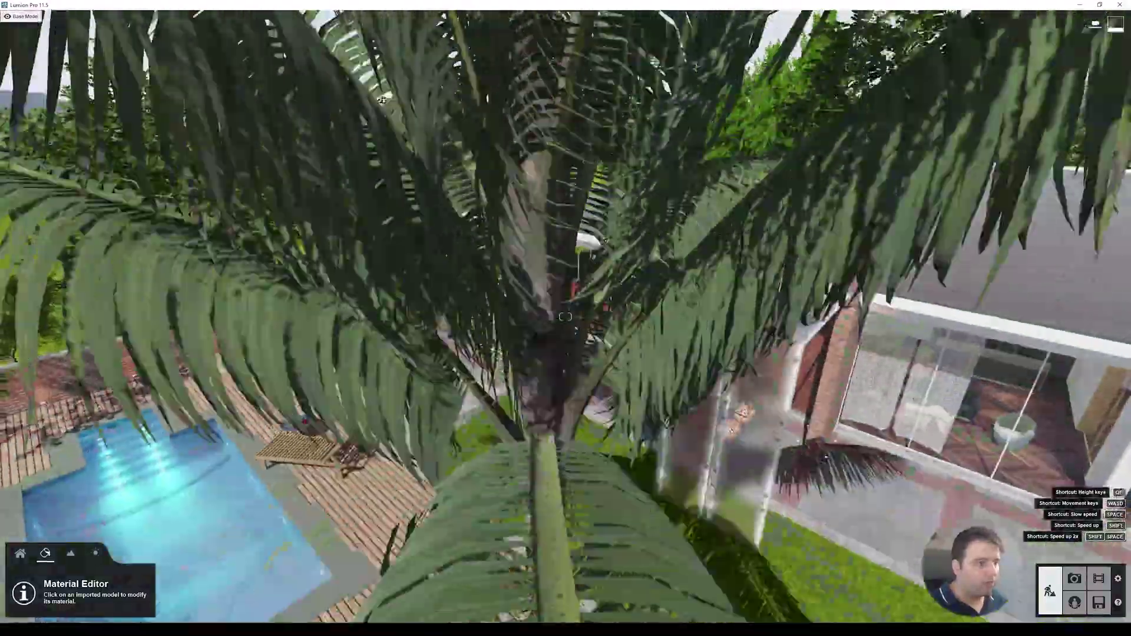
{"action": "key", "text": "s"}
{"action": "right_click_drag", "start_coordinate": [575, 328], "coordinate": [521, 475]}
{"action": "key", "text": "s"}
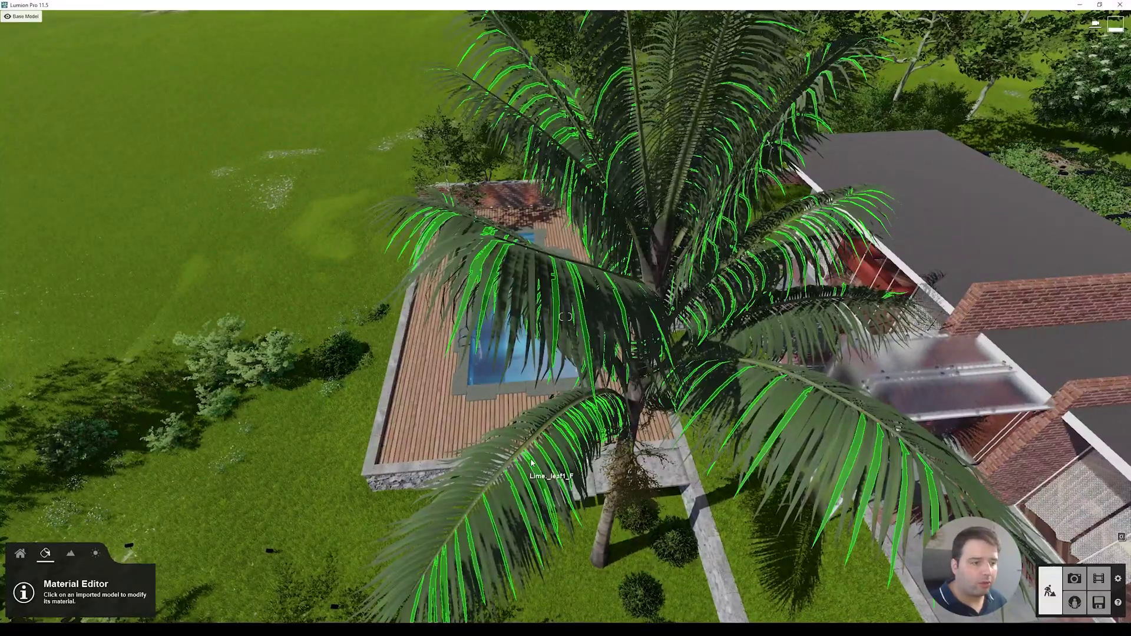
Assign the Standard material to the palm's trunk and frame the trunk up close
{"action": "key", "text": "e"}
{"action": "key", "text": "w"}
{"action": "right_click_drag", "start_coordinate": [523, 473], "coordinate": [566, 402]}
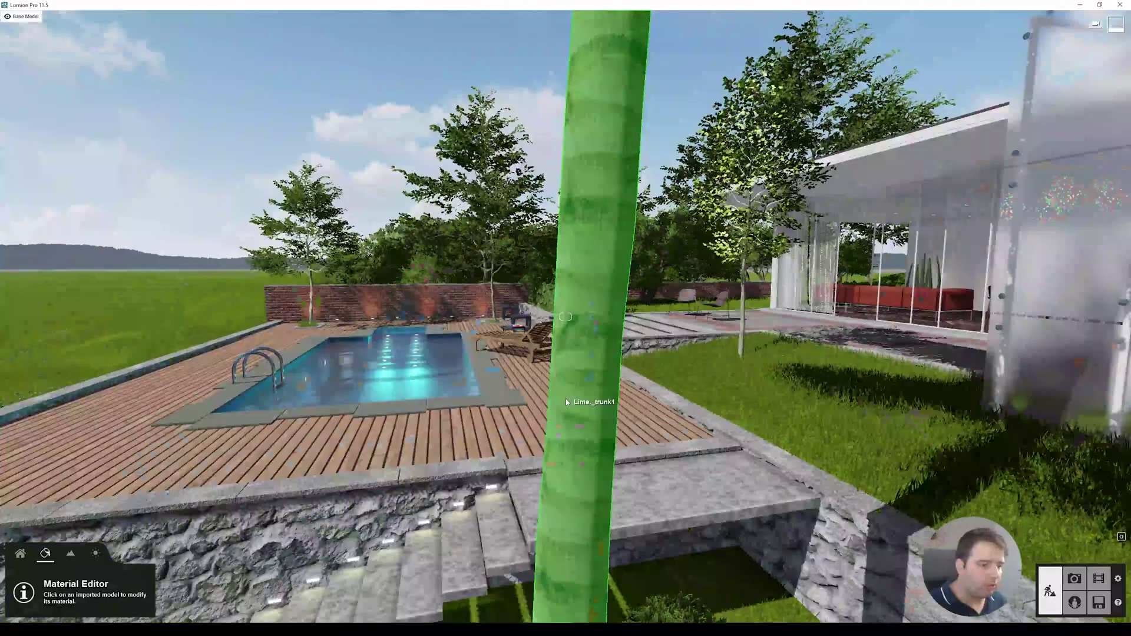
{"action": "left_click", "coordinate": [565, 401]}
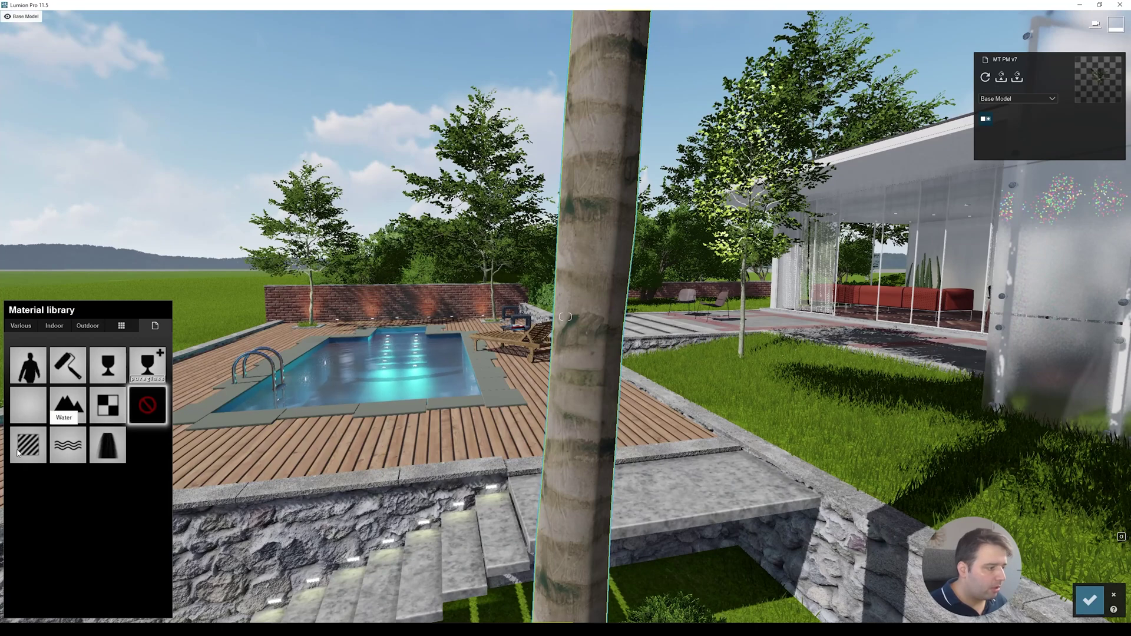
{"action": "left_click", "coordinate": [26, 440]}
{"action": "key", "text": "d"}
{"action": "key", "text": "w"}
{"action": "right_click_drag", "start_coordinate": [366, 243], "coordinate": [433, 235]}
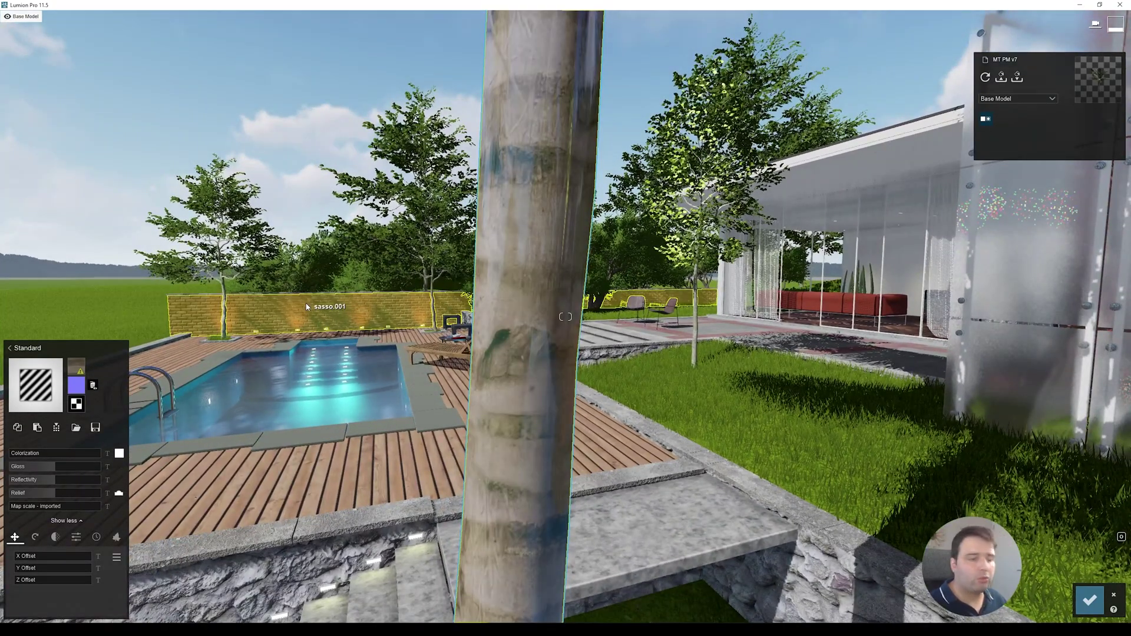
Create a normal map for the trunk from its color map and preview the map
{"action": "left_click", "coordinate": [93, 386]}
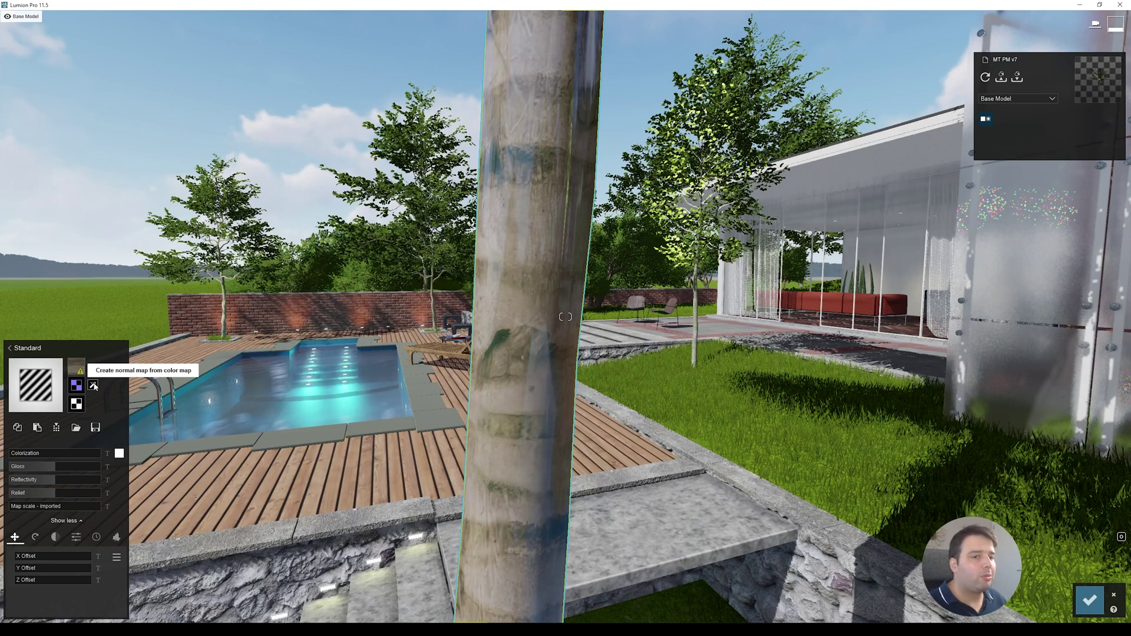
{"action": "left_click", "coordinate": [93, 386]}
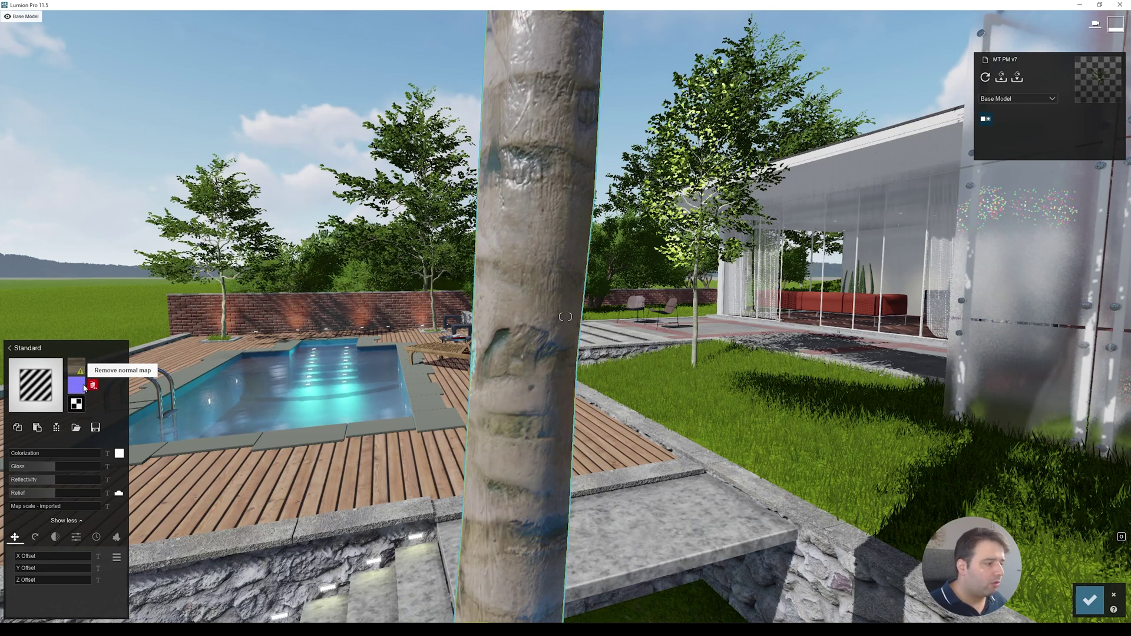
{"action": "key", "text": "ctrl"}
{"action": "left_click", "coordinate": [79, 390], "text": "ctrl"}
{"action": "key", "text": "Escape"}
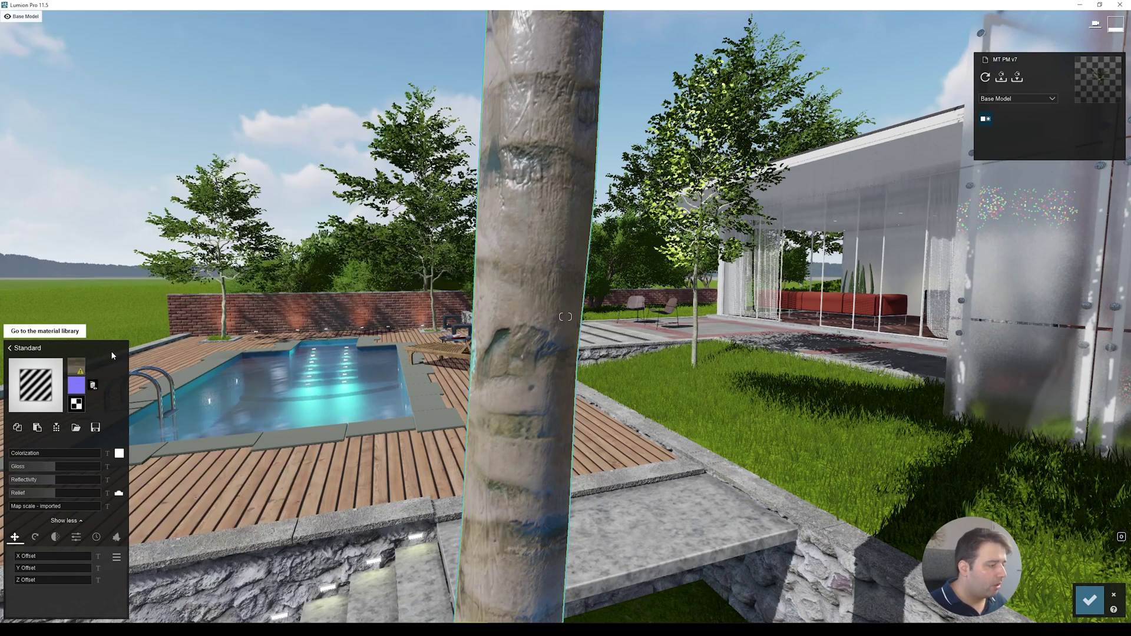
{"action": "key", "text": "ctrl"}
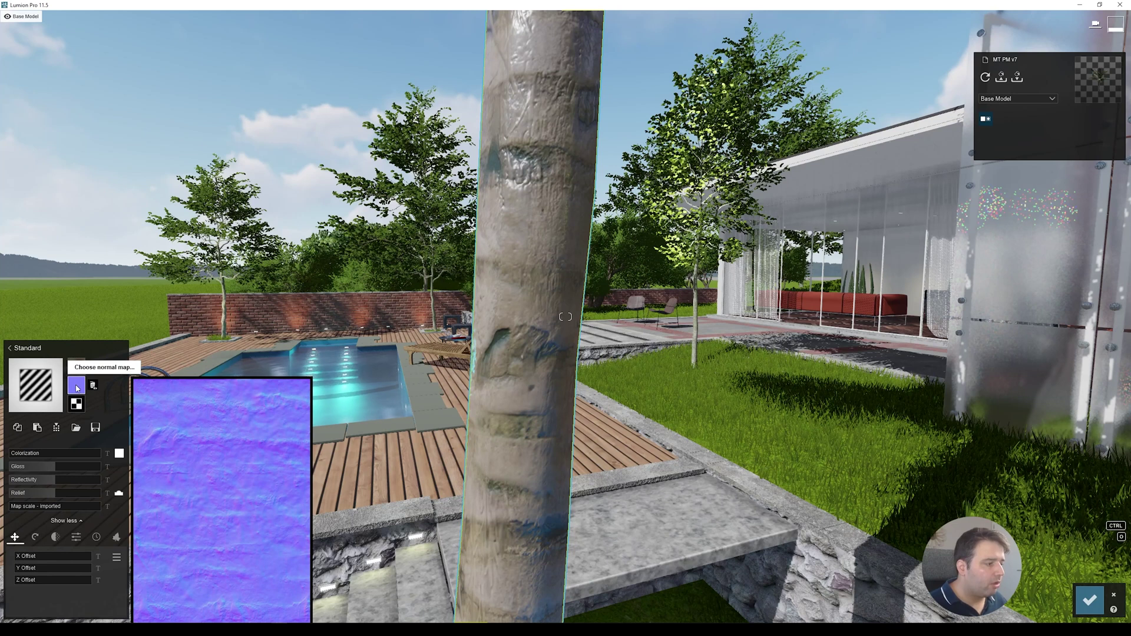
Load Lime_Bump_MT_PM_V7_sheath_01_nor.jpg as the trunk's normal map and set the reflectivity to about 0.4
{"action": "left_click", "coordinate": [78, 385]}
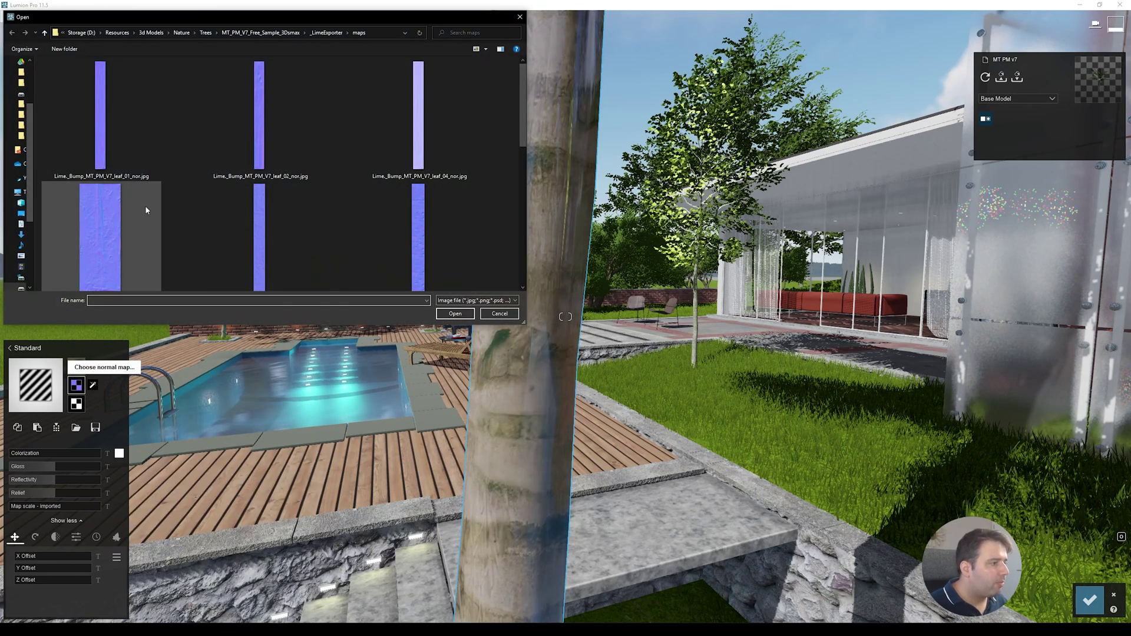
{"action": "left_click", "coordinate": [147, 216]}
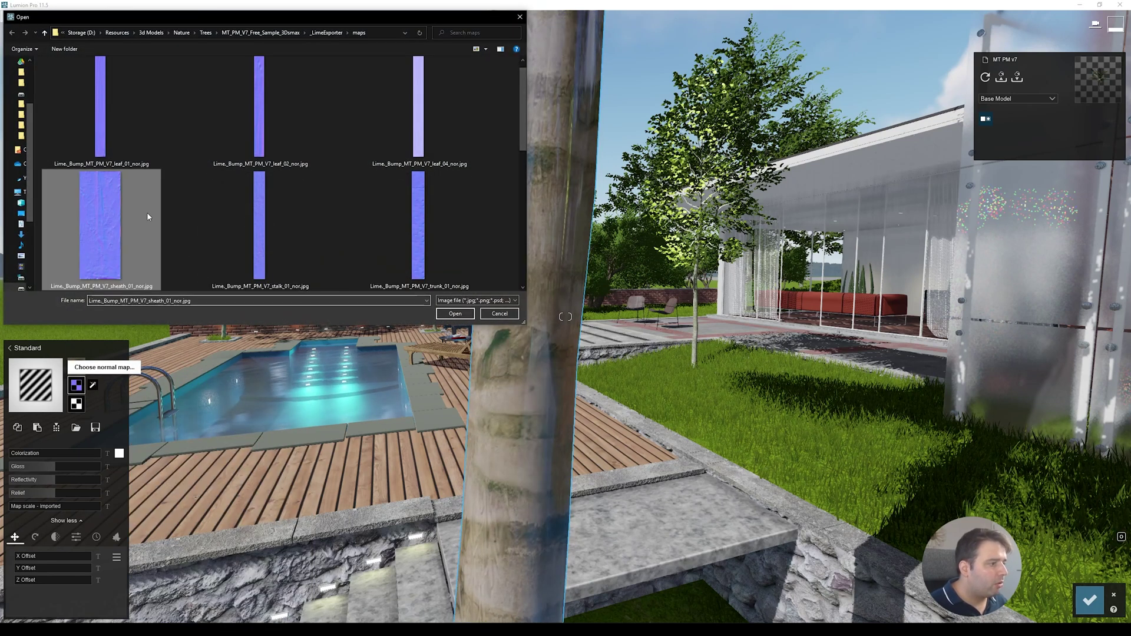
{"action": "double_click", "coordinate": [102, 225]}
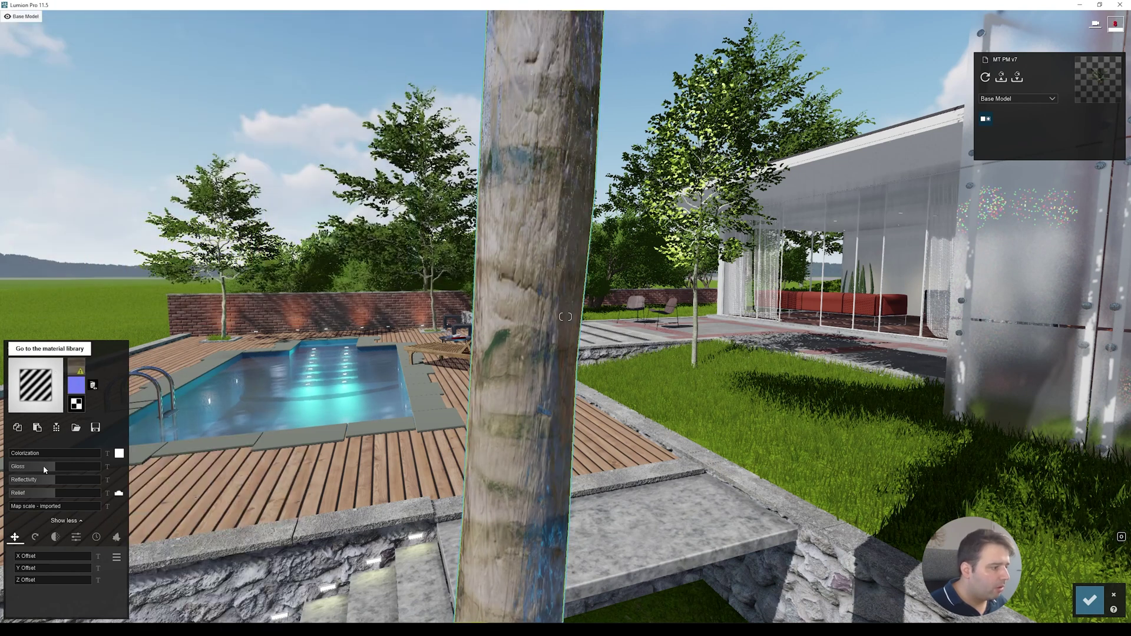
{"action": "left_click_drag", "start_coordinate": [52, 483], "coordinate": [19, 485]}
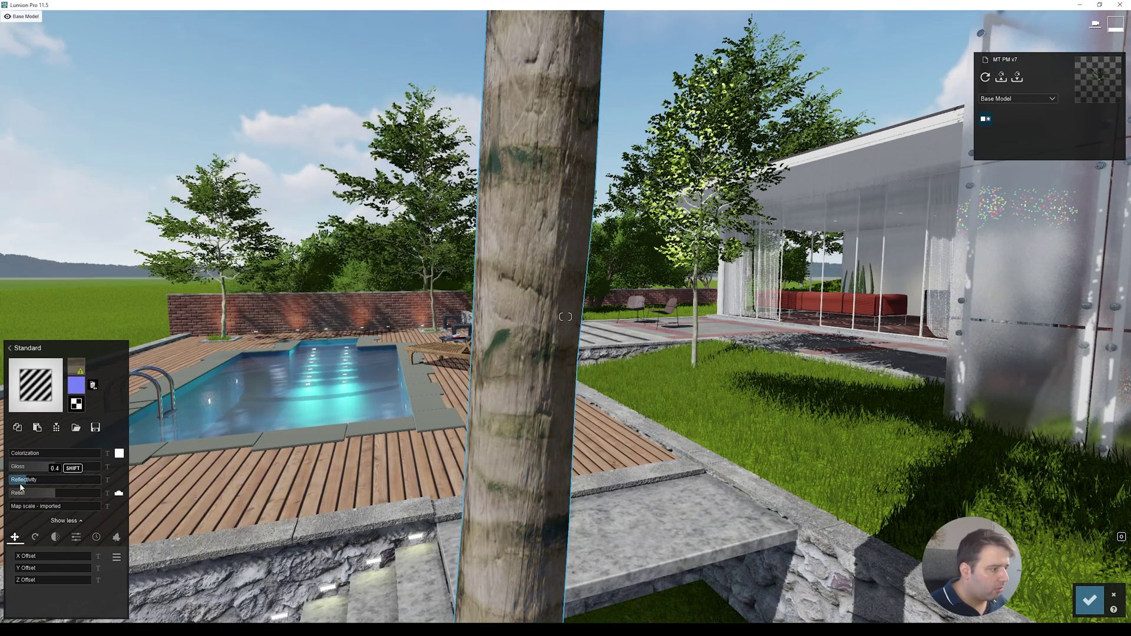
{"action": "left_click_drag", "start_coordinate": [26, 486], "coordinate": [64, 511]}
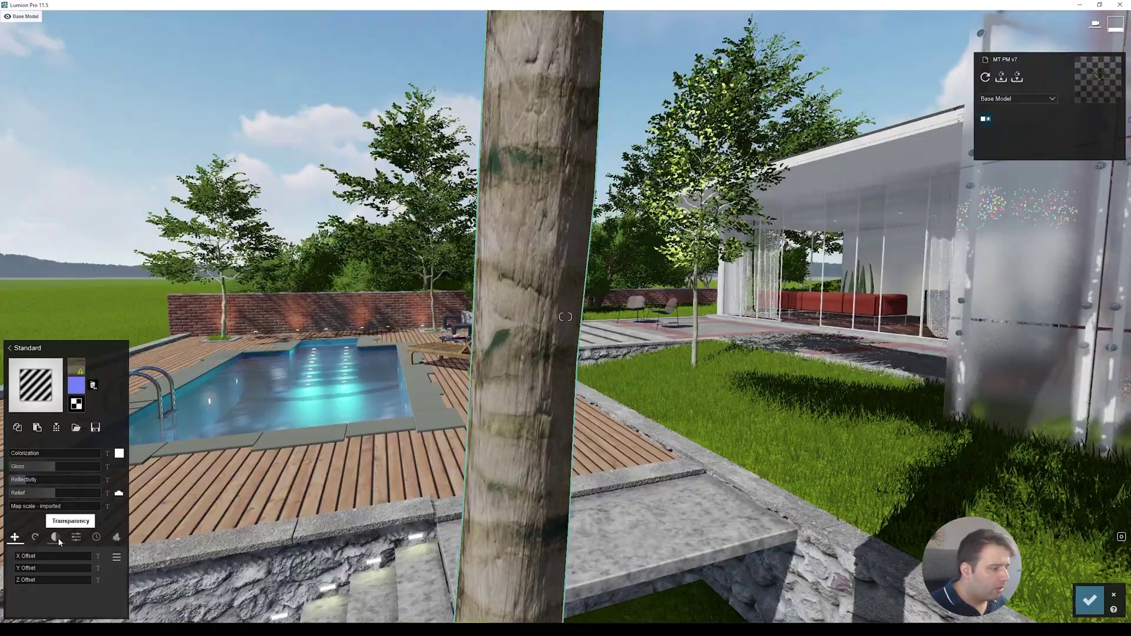
Assign the Standard material to the palm's fruit branches, with a normal map created from the color map
{"action": "key", "text": "s"}
{"action": "right_click_drag", "start_coordinate": [298, 368], "coordinate": [530, 153]}
{"action": "key", "text": "a"}
{"action": "key", "text": "d"}
{"action": "right_click_drag", "start_coordinate": [565, 317], "coordinate": [412, 553]}
{"action": "key", "text": "e"}
{"action": "key", "text": "w"}
{"action": "key", "text": "e"}
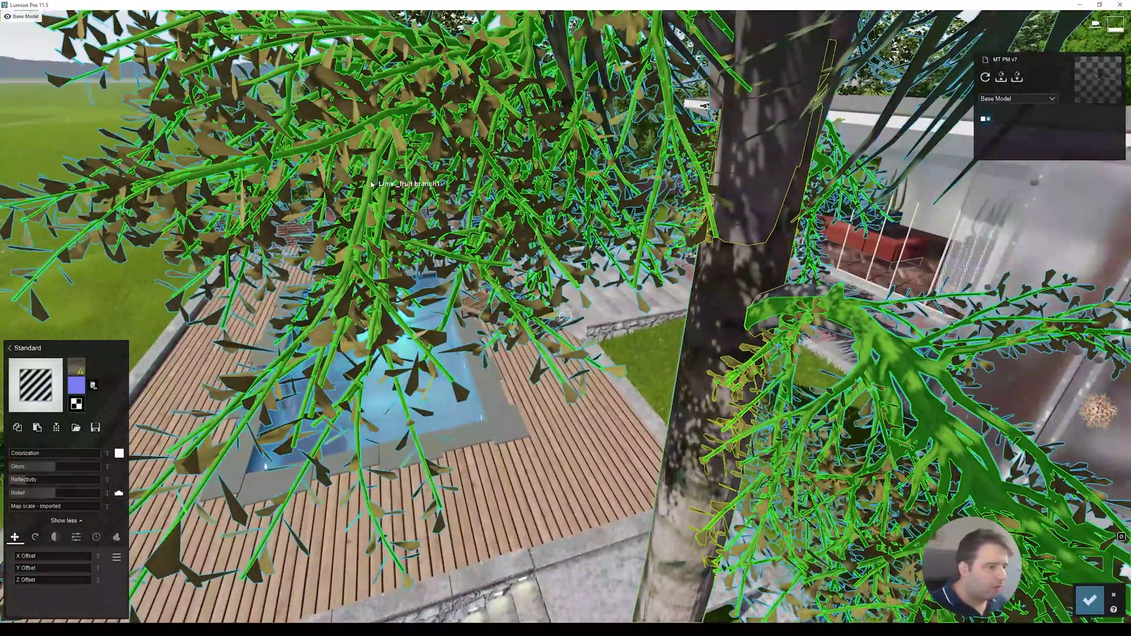
{"action": "left_click", "coordinate": [287, 269]}
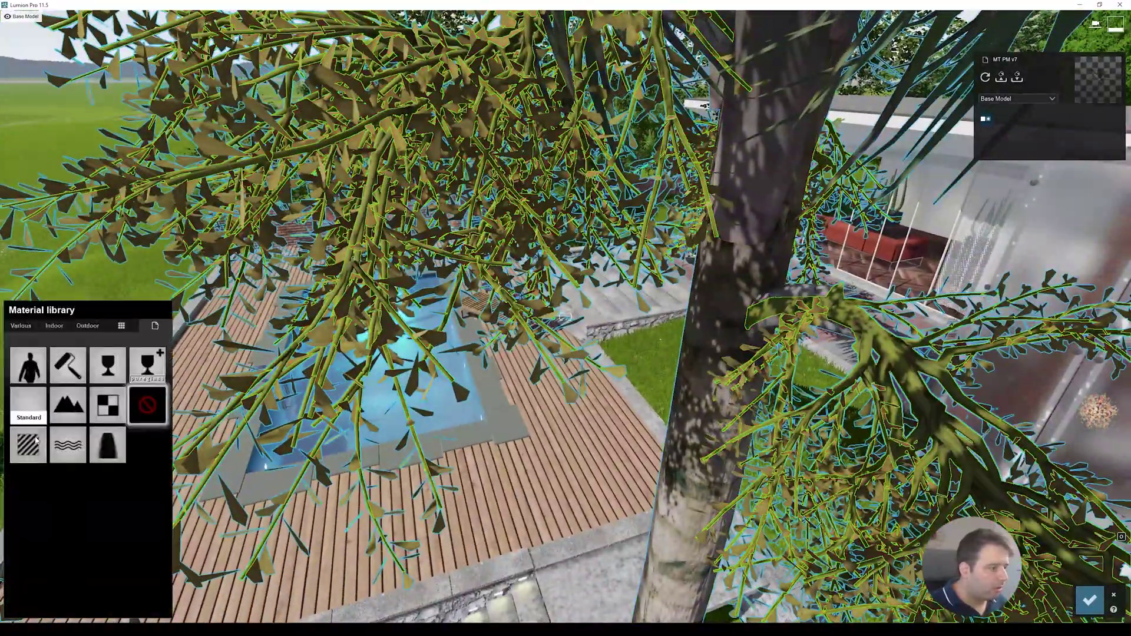
{"action": "left_click", "coordinate": [28, 444]}
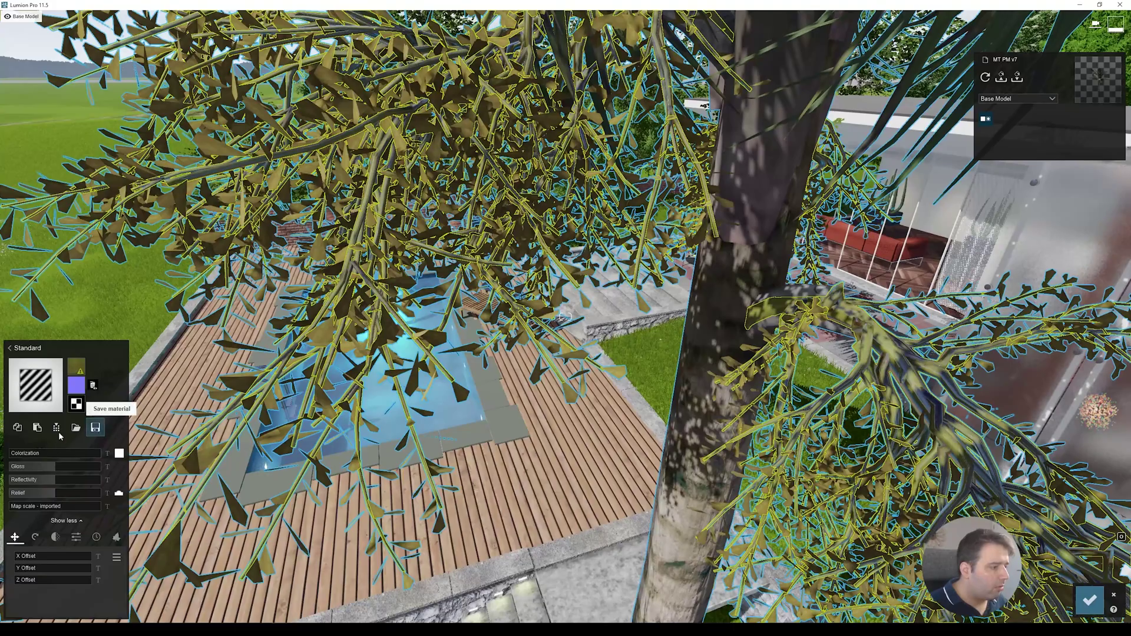
{"action": "left_click", "coordinate": [93, 384]}
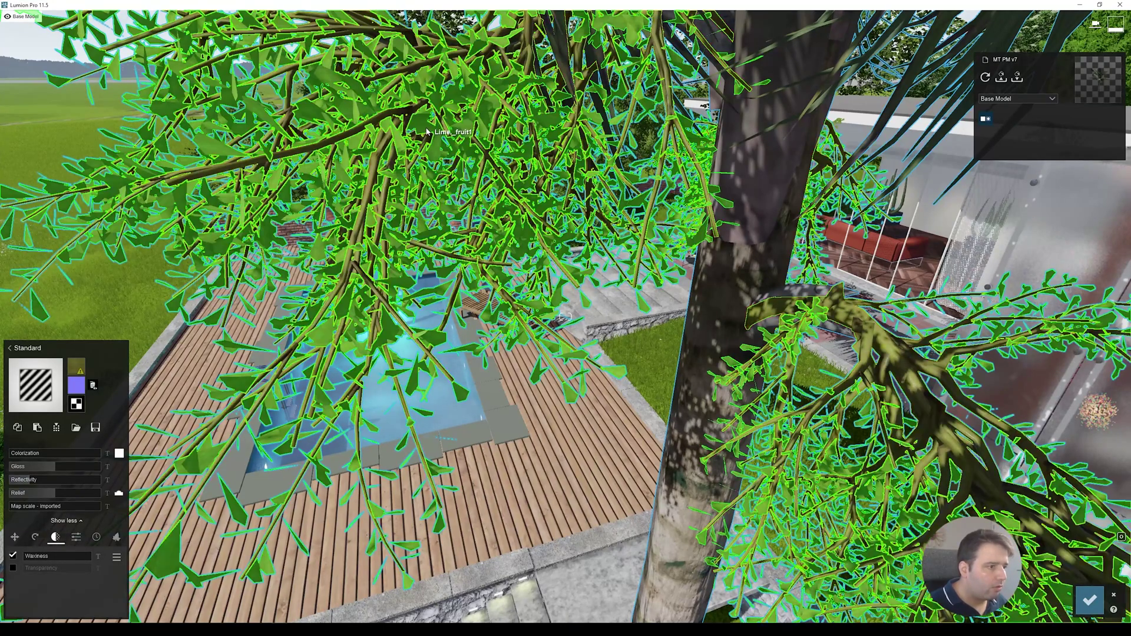
Assign the Standard material to the palm's fruit and raise its waxiness above the middle of the range
{"action": "left_click", "coordinate": [283, 220]}
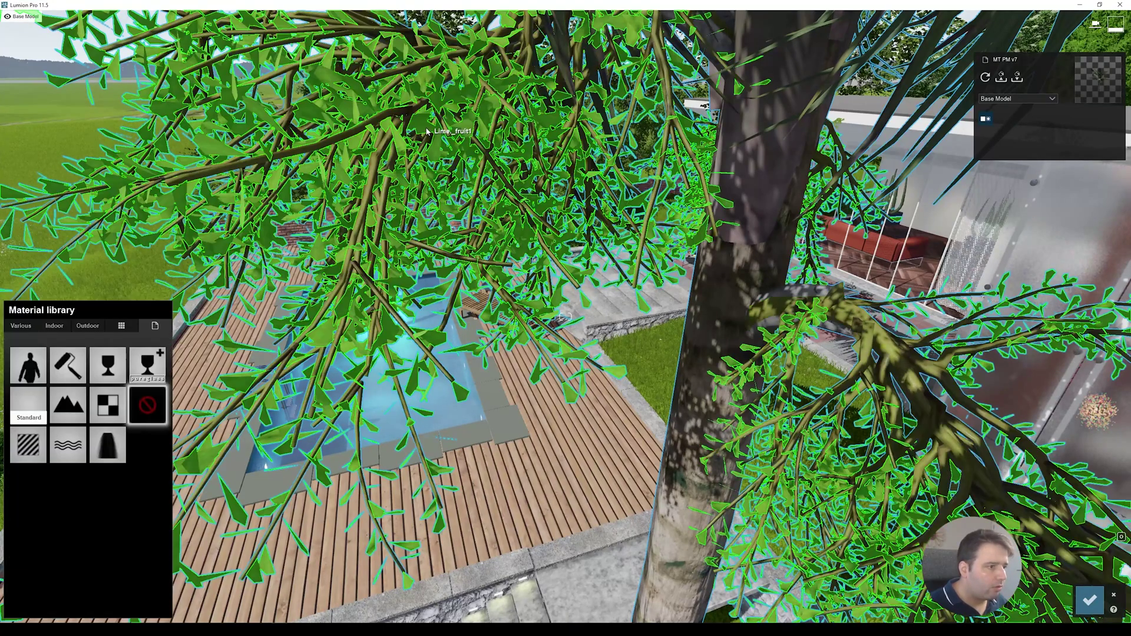
{"action": "left_click", "coordinate": [33, 449]}
{"action": "mouse_move", "coordinate": [72, 369]}
{"action": "right_click_drag", "start_coordinate": [565, 317], "coordinate": [560, 377]}
{"action": "scroll", "coordinate": [566, 317], "scroll_direction": "down", "scroll_amount": 3}
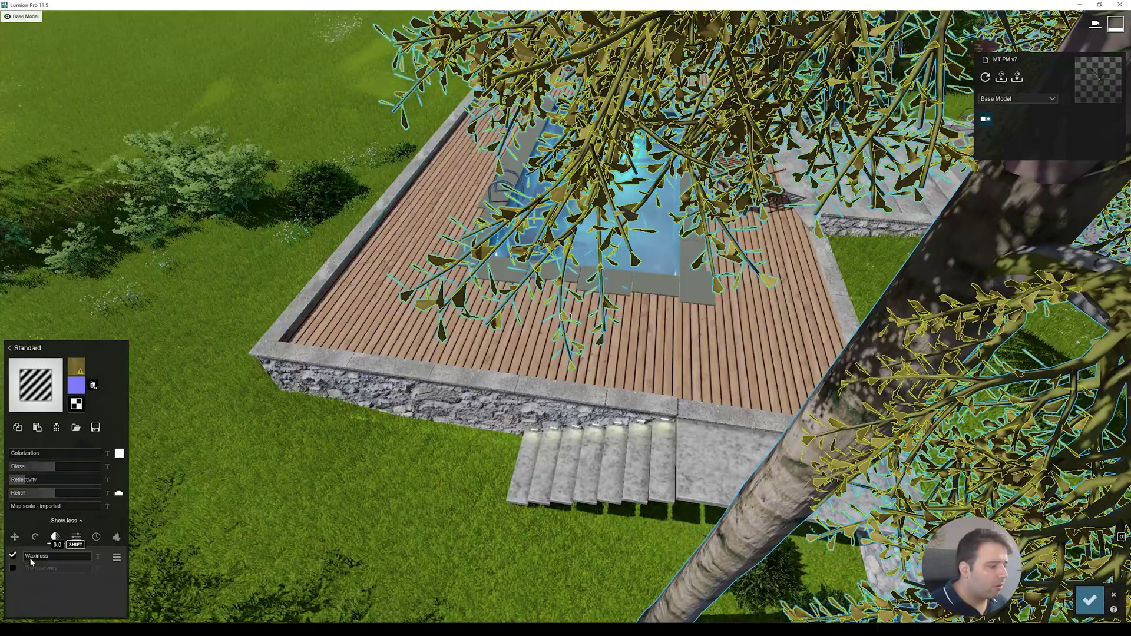
{"action": "left_click_drag", "start_coordinate": [32, 562], "coordinate": [59, 559]}
Assign the Standard material to the leaf1_F leaflets and load Lime_Bump_MT_PM_V7_leaf_01_nor.jpg as their normal map
{"action": "key", "text": "s"}
{"action": "right_click_drag", "start_coordinate": [564, 316], "coordinate": [578, 282]}
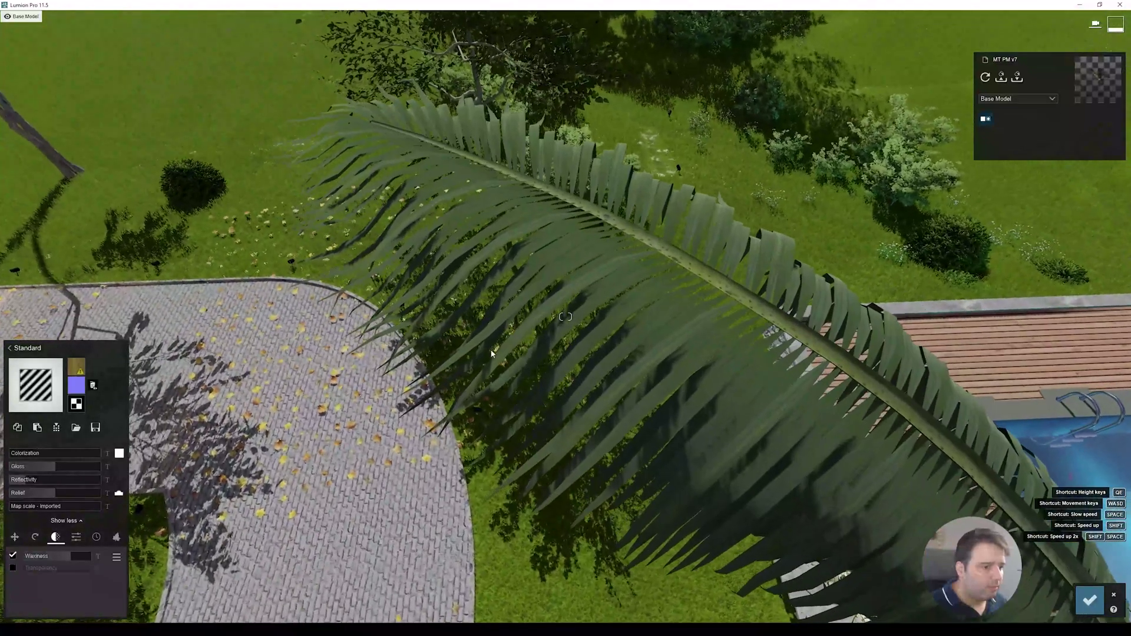
{"action": "left_click", "coordinate": [579, 262]}
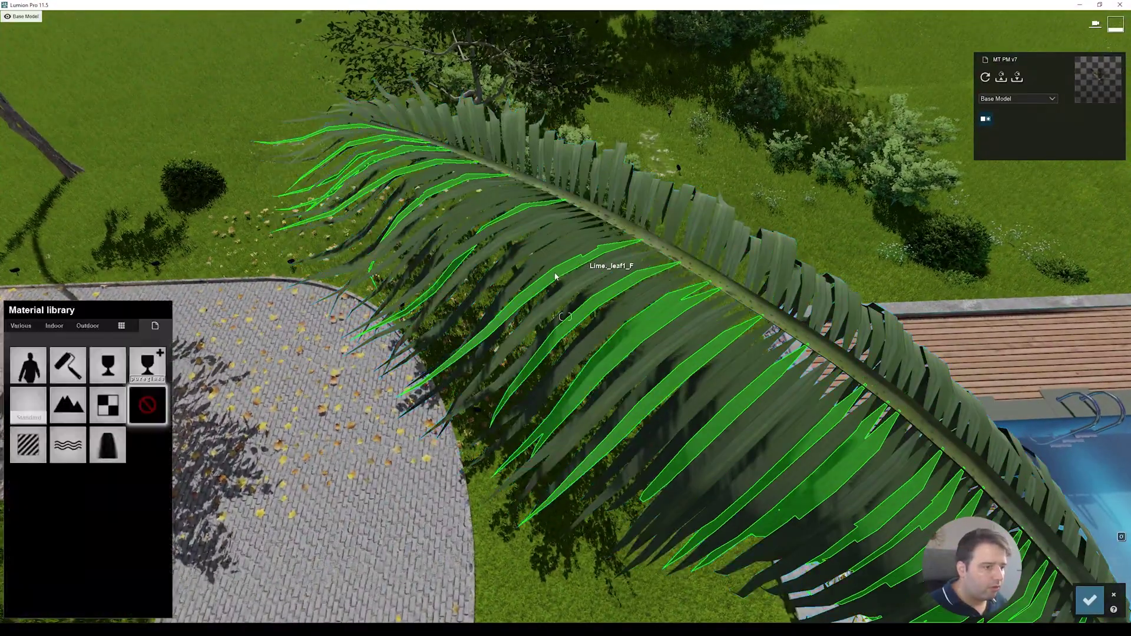
{"action": "left_click", "coordinate": [34, 445]}
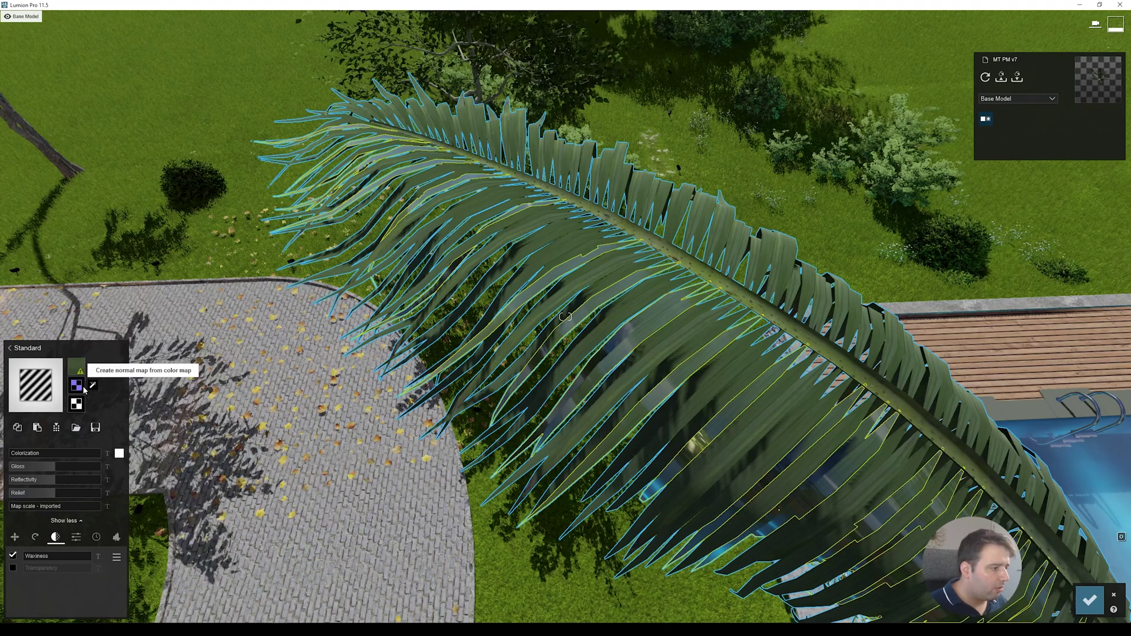
{"action": "left_click", "coordinate": [80, 388]}
{"action": "left_click", "coordinate": [493, 313]}
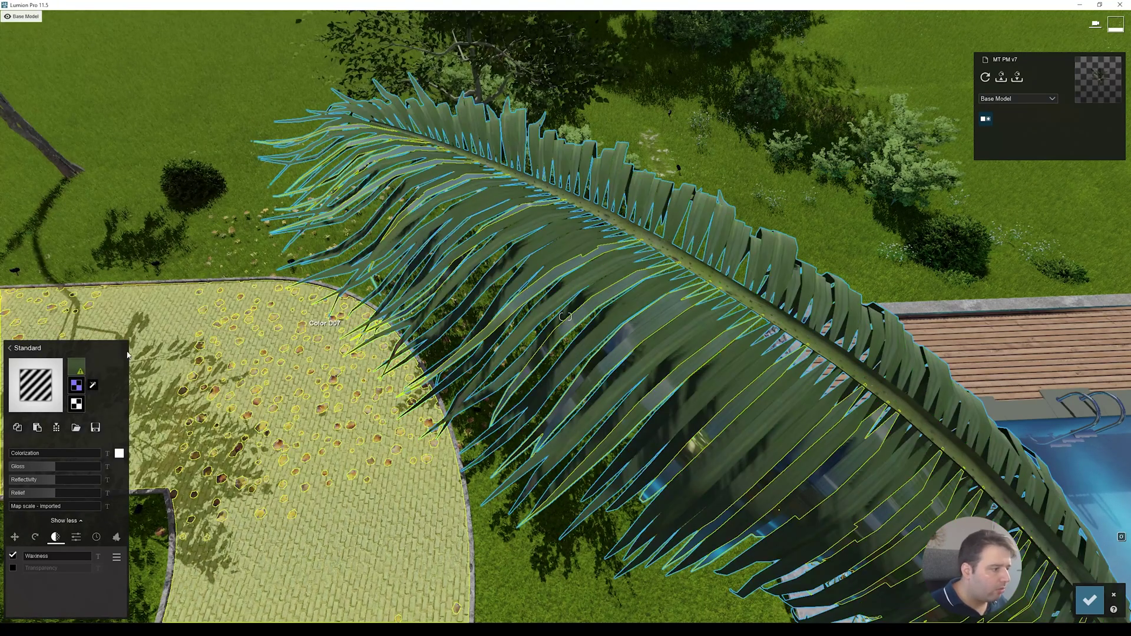
{"action": "left_click", "coordinate": [78, 385]}
{"action": "scroll", "coordinate": [336, 206], "scroll_direction": "up", "scroll_amount": 2}
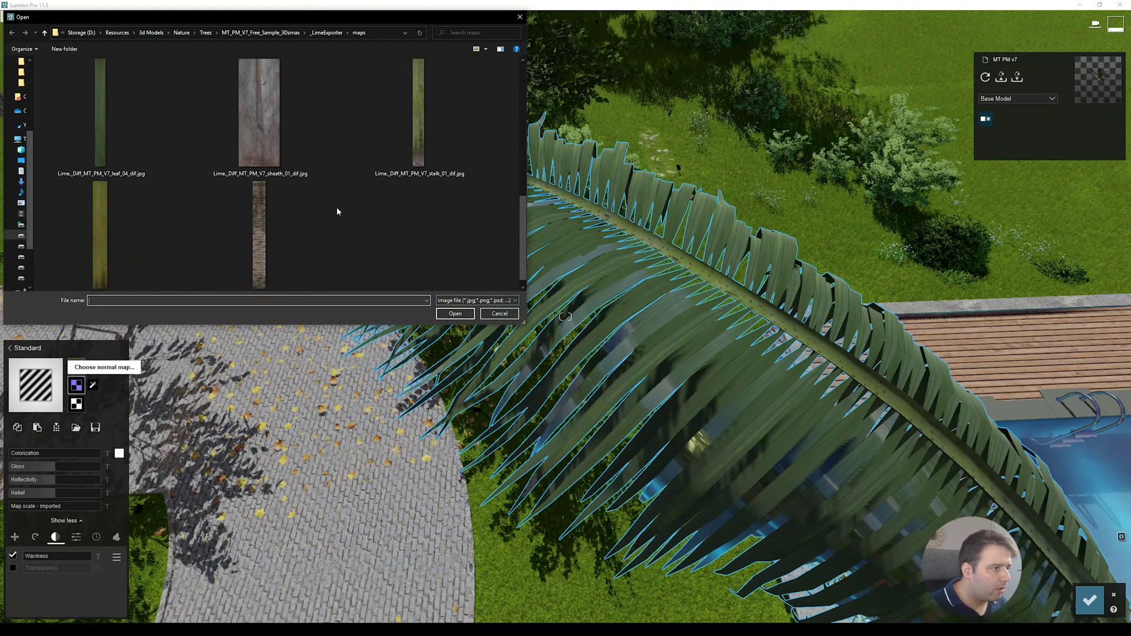
{"action": "left_click", "coordinate": [304, 117]}
{"action": "scroll", "coordinate": [353, 177], "scroll_direction": "up", "scroll_amount": 4}
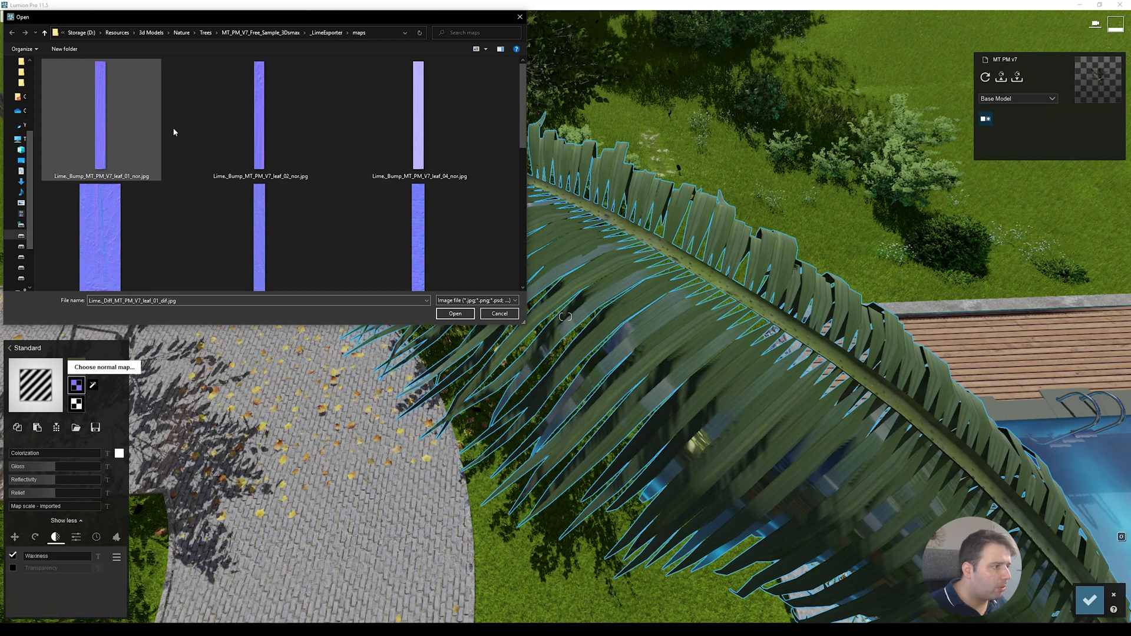
{"action": "double_click", "coordinate": [117, 129]}
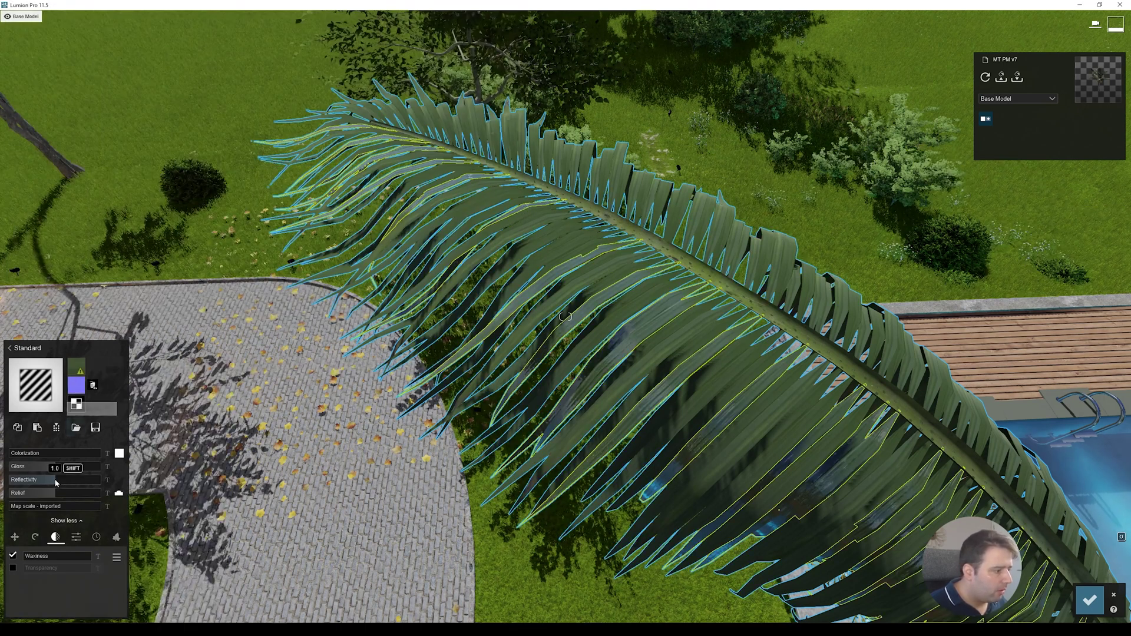
Set the leaf1_F material's reflectivity to about 0.6 and raise its waxiness to the maximum
{"action": "left_click_drag", "start_coordinate": [49, 481], "coordinate": [32, 482]}
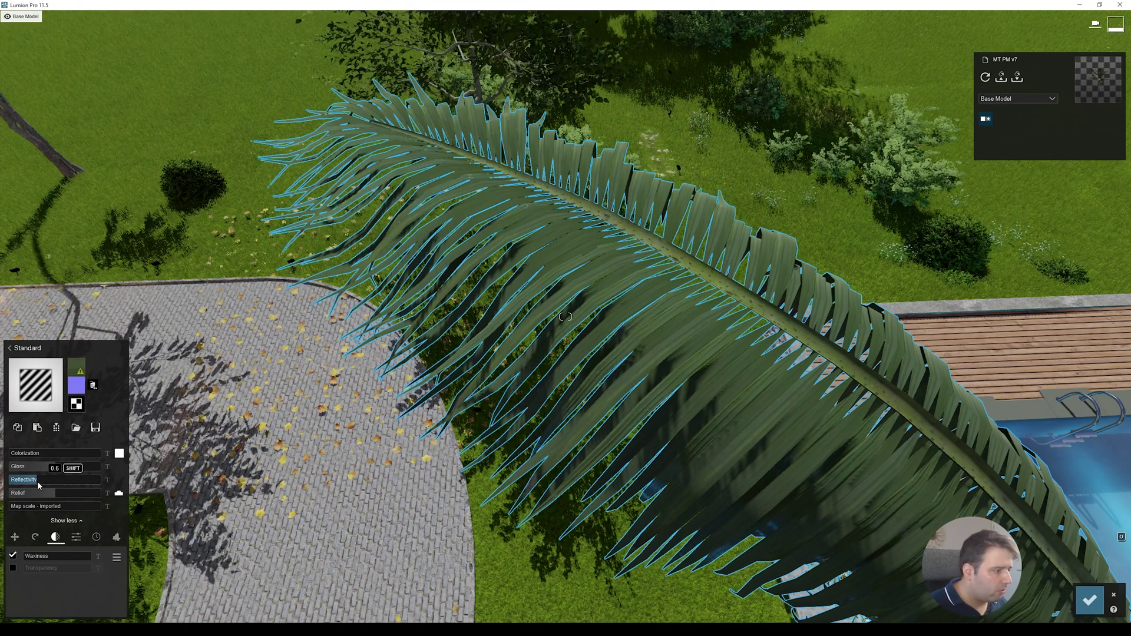
{"action": "left_click_drag", "start_coordinate": [28, 557], "coordinate": [137, 559]}
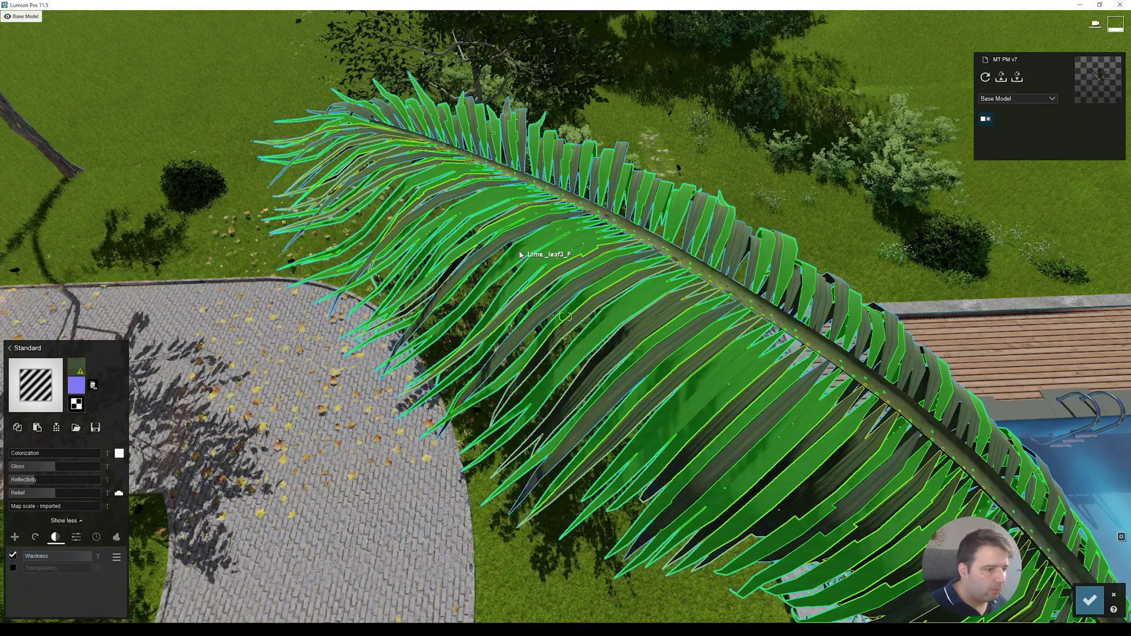
Assign the Standard material to the palm's leaf3_F leaflets and keep that material open for editing
{"action": "left_click", "coordinate": [520, 255]}
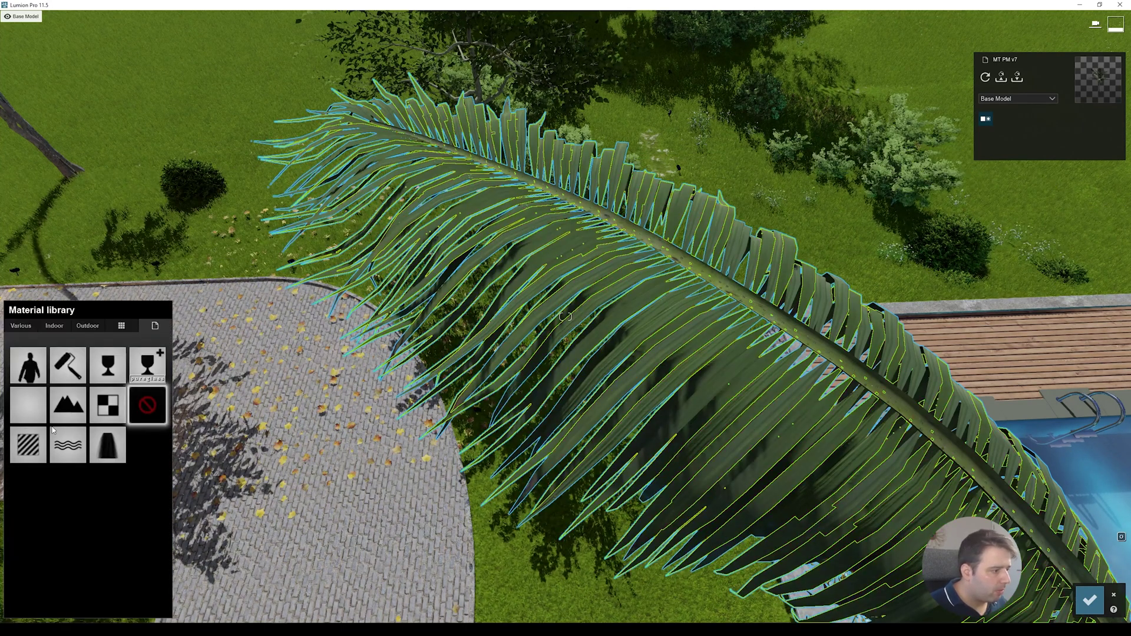
{"action": "left_click", "coordinate": [27, 449]}
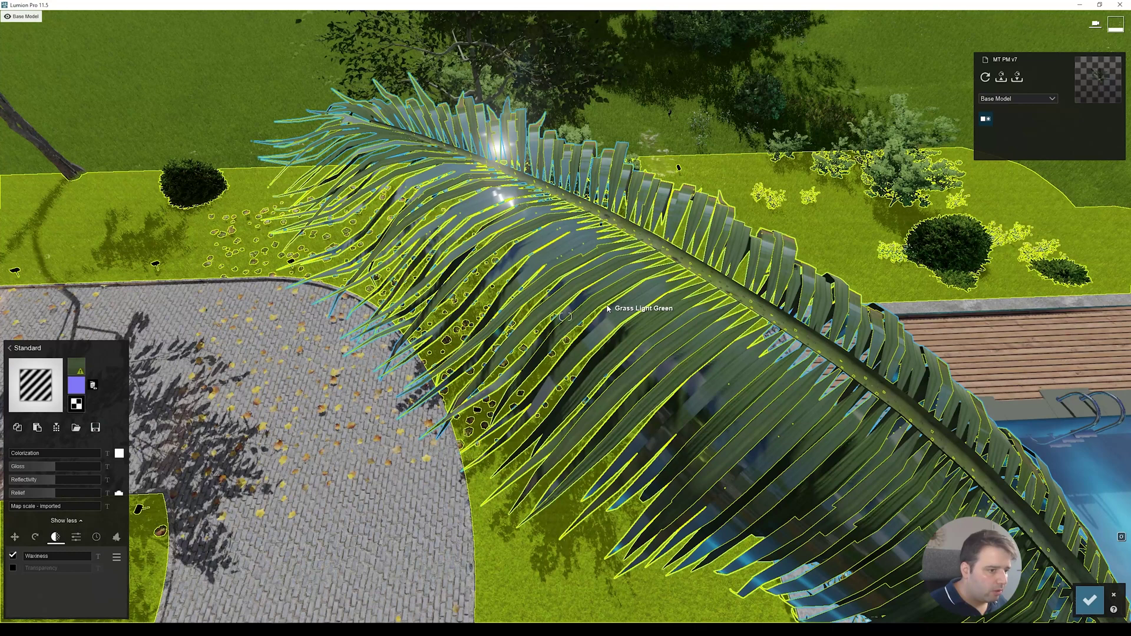
{"action": "left_click", "coordinate": [607, 308]}
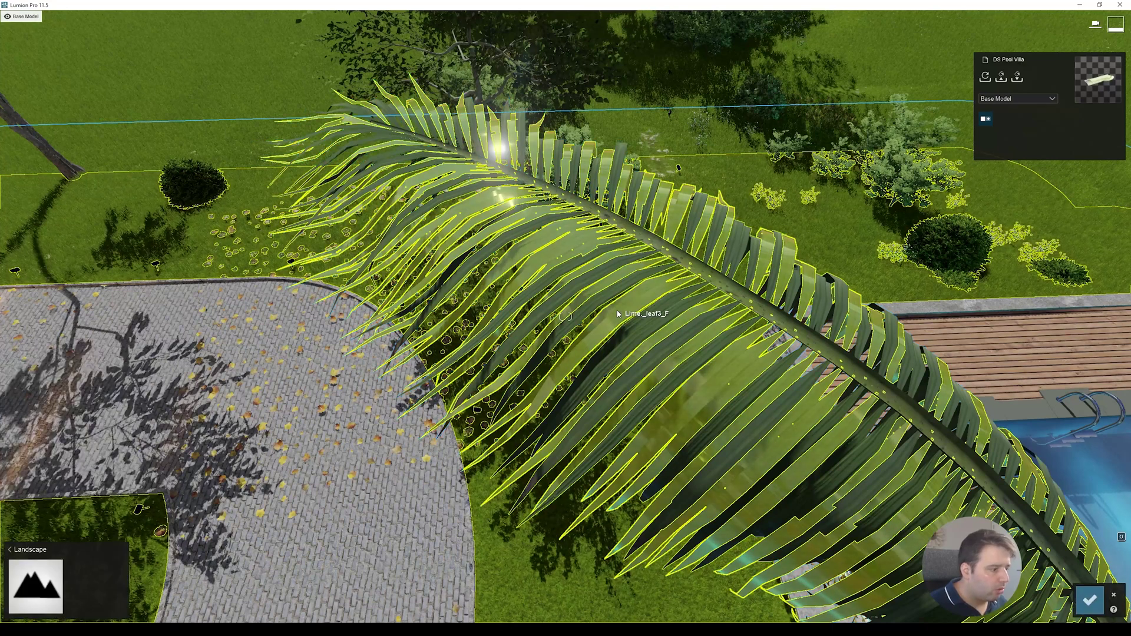
{"action": "left_click", "coordinate": [618, 313]}
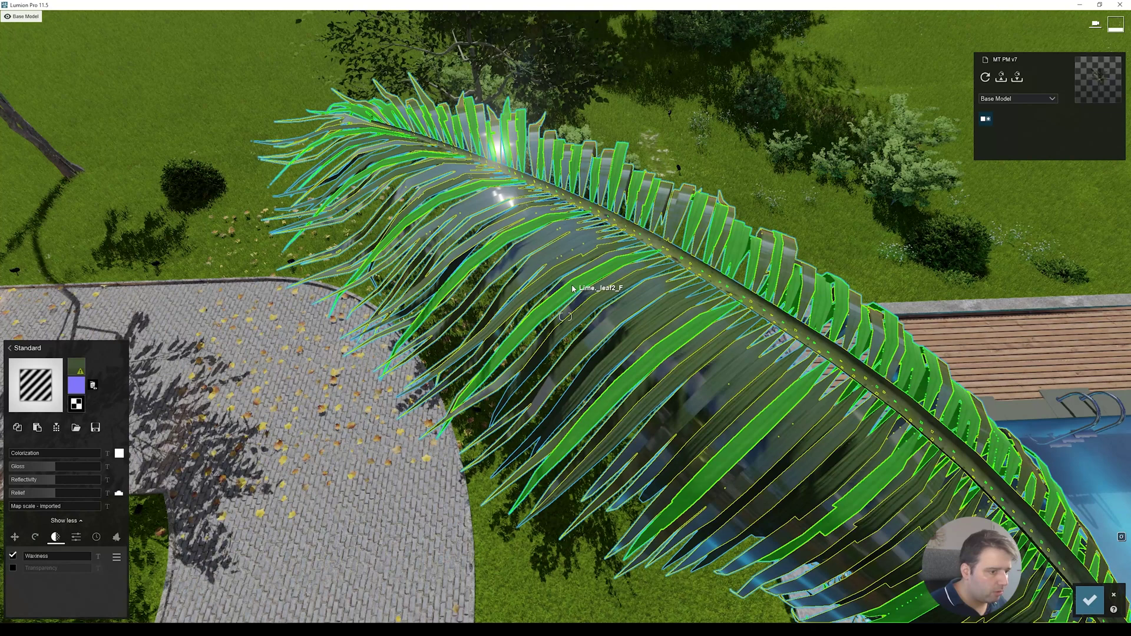
Copy the finished leaf1_F material and paste it onto the leaf3_F leaflets
{"action": "left_click", "coordinate": [571, 288]}
{"action": "left_click", "coordinate": [583, 298]}
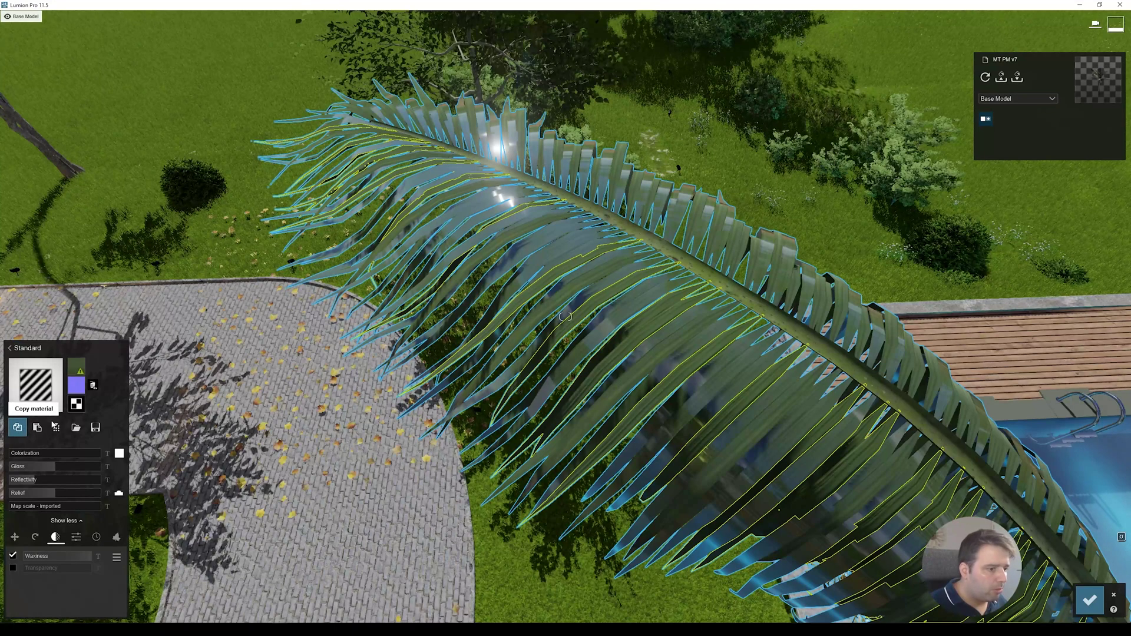
{"action": "left_click", "coordinate": [18, 428]}
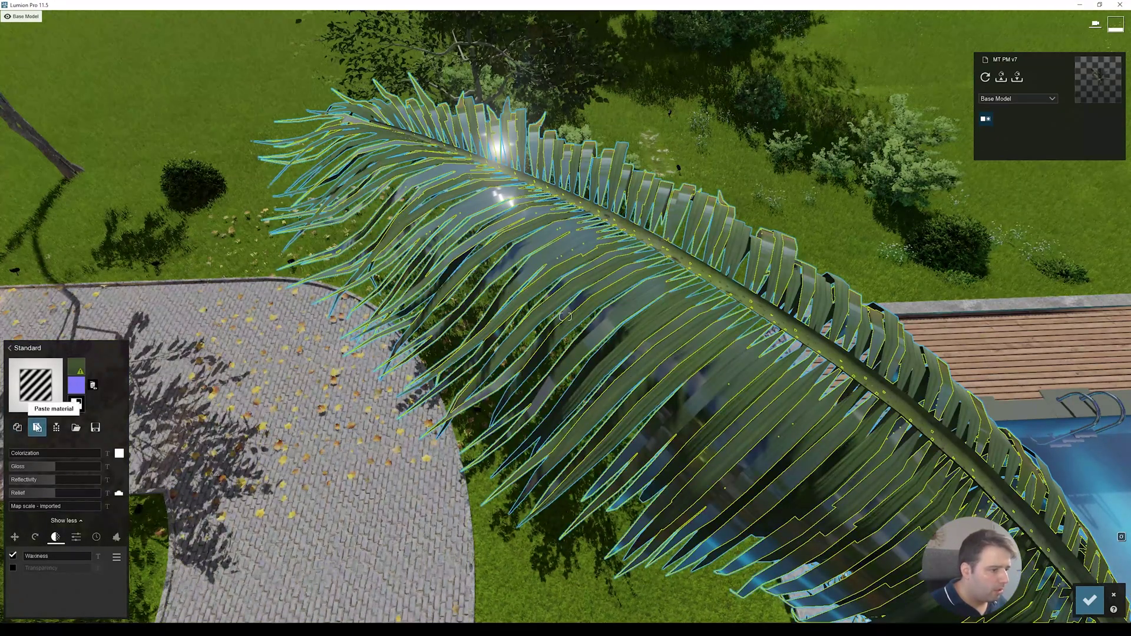
{"action": "left_click", "coordinate": [37, 427]}
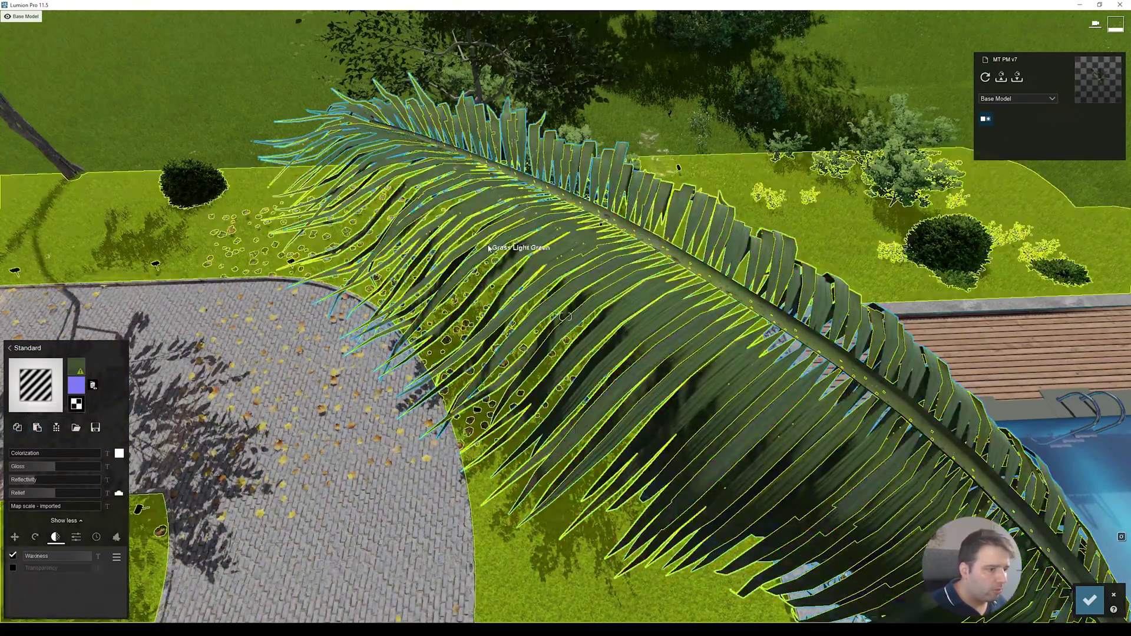
Assign the Standard material to the palm's leaf2_F leaflets and load the matching leaf normal map from the maps folder
{"action": "left_click", "coordinate": [488, 248]}
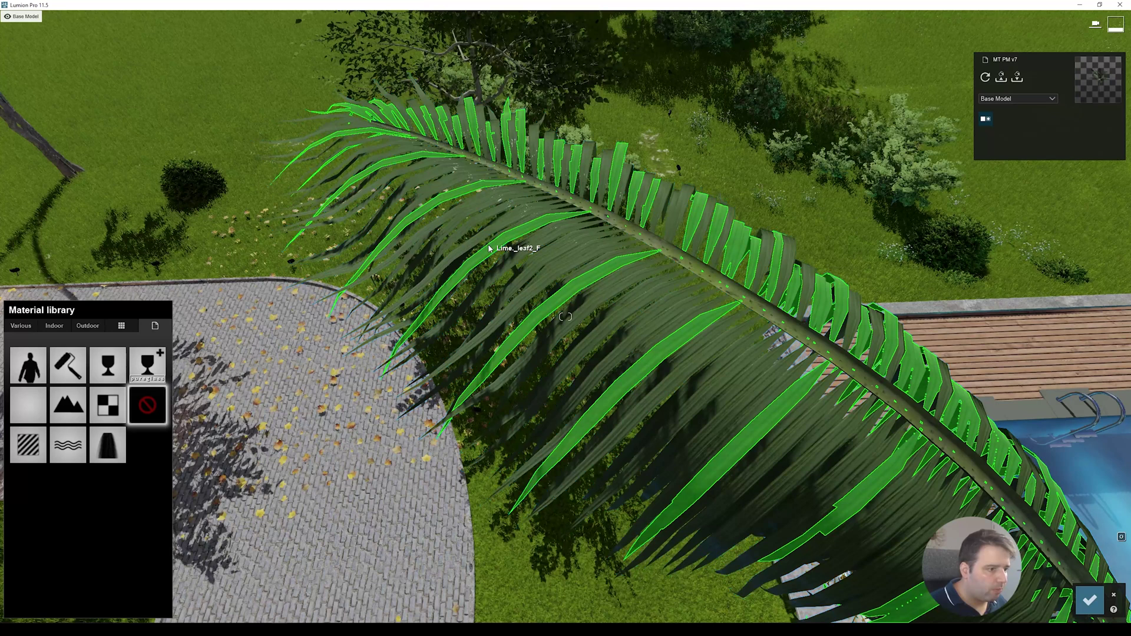
{"action": "left_click", "coordinate": [28, 445]}
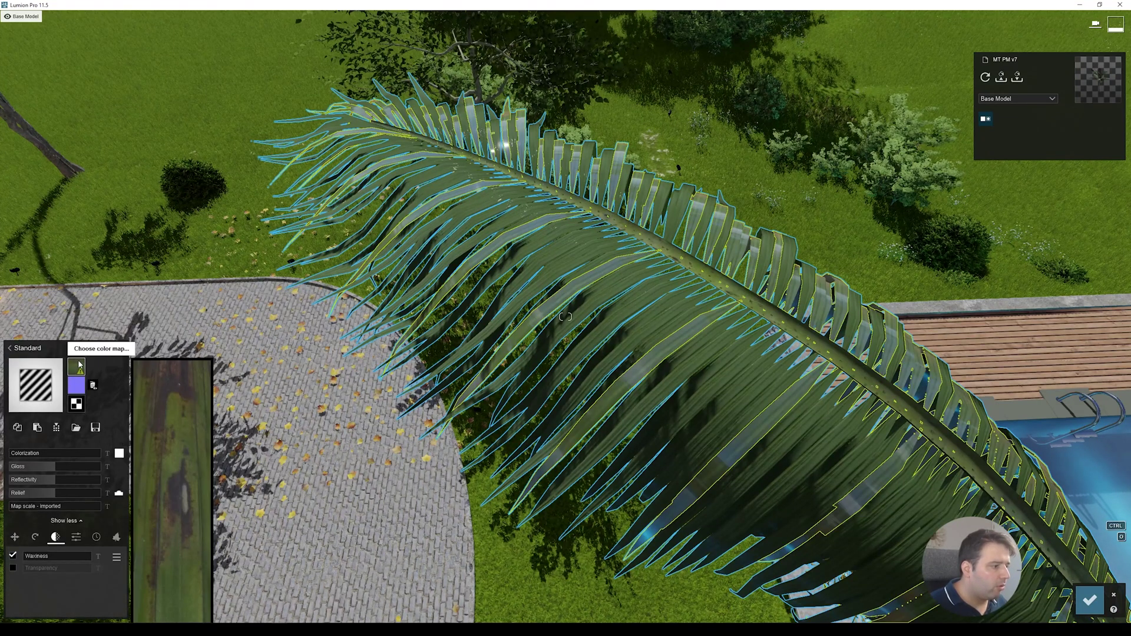
{"action": "left_click", "coordinate": [93, 375]}
{"action": "scroll", "coordinate": [455, 234], "scroll_direction": "down", "scroll_amount": 2}
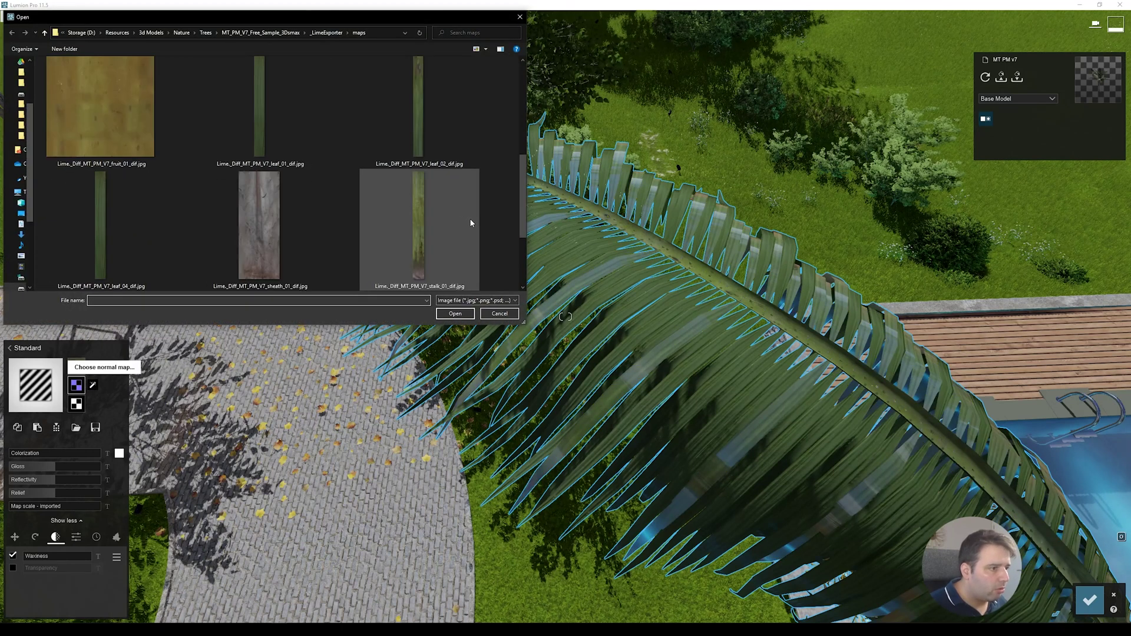
{"action": "scroll", "coordinate": [421, 119], "scroll_direction": "up", "scroll_amount": 3}
{"action": "left_click", "coordinate": [256, 135]}
{"action": "double_click", "coordinate": [251, 139]}
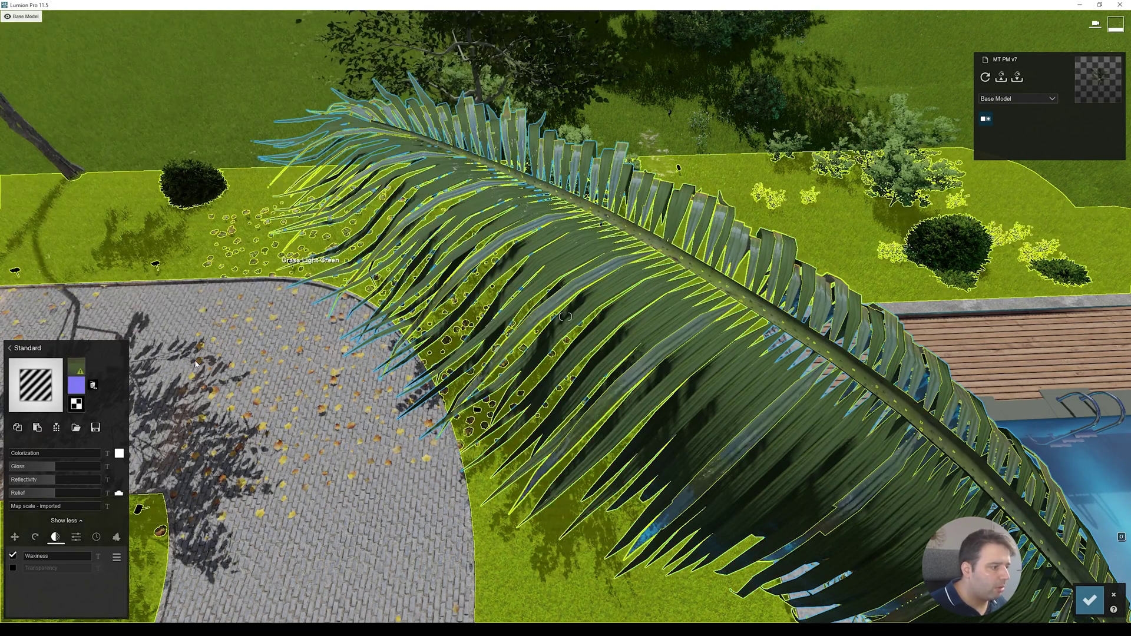
Lower the leaf2_F material's reflectivity and raise its waxiness to the maximum
{"action": "right_click_drag", "start_coordinate": [299, 347], "coordinate": [348, 389]}
{"action": "key", "text": "w"}
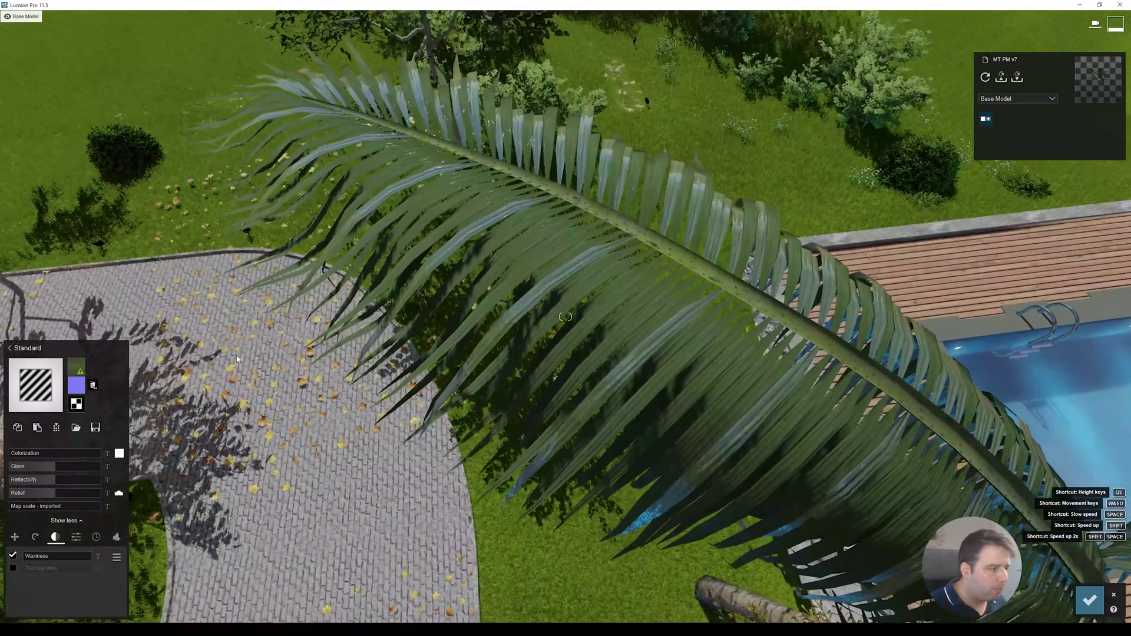
{"action": "mouse_move", "coordinate": [46, 480]}
{"action": "left_mouse_down"}
{"action": "mouse_move", "coordinate": [31, 482]}
{"action": "mouse_move", "coordinate": [43, 485]}
{"action": "left_mouse_up"}
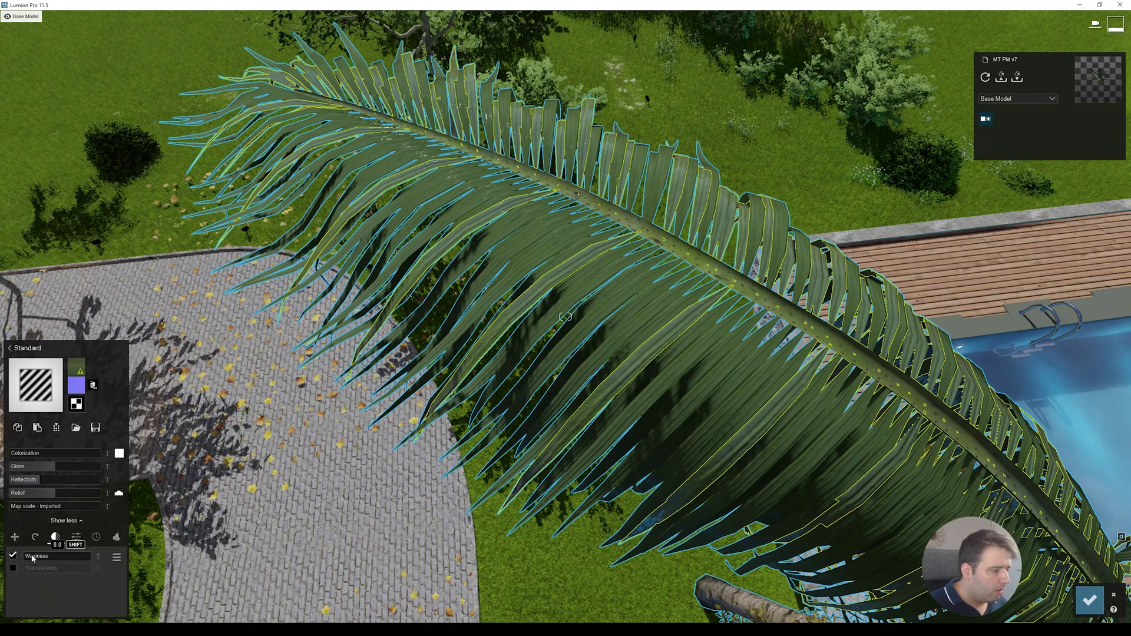
{"action": "left_click_drag", "start_coordinate": [32, 558], "coordinate": [126, 557]}
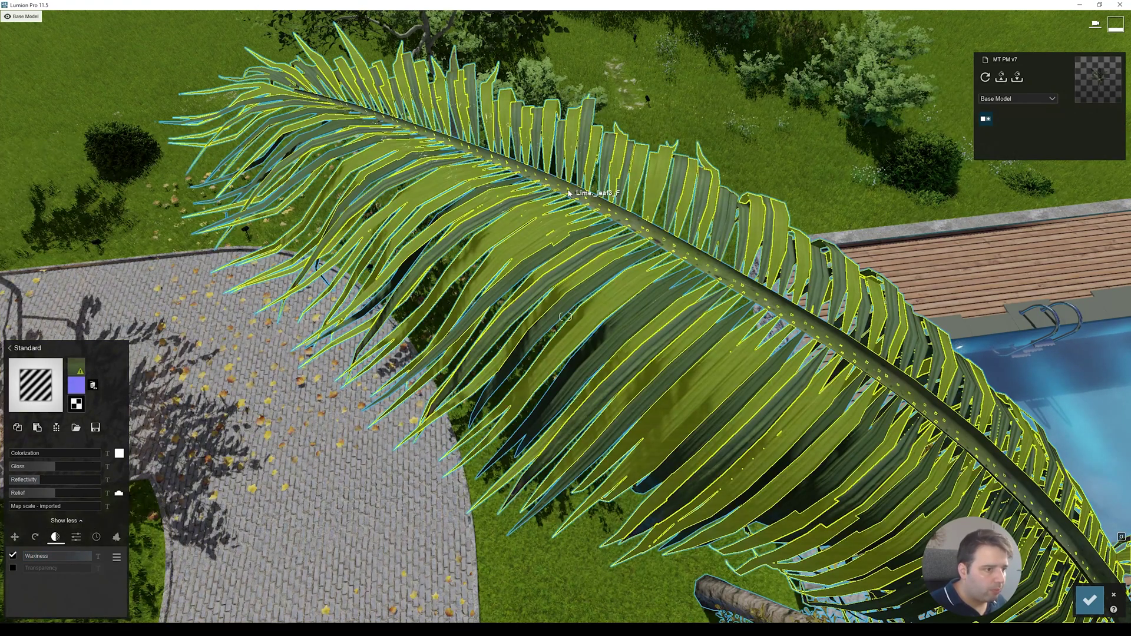
Set up the leaf stalk with the Standard material, using a normal map generated from its color map, lower reflectivity and more waxiness
{"action": "left_click", "coordinate": [563, 193]}
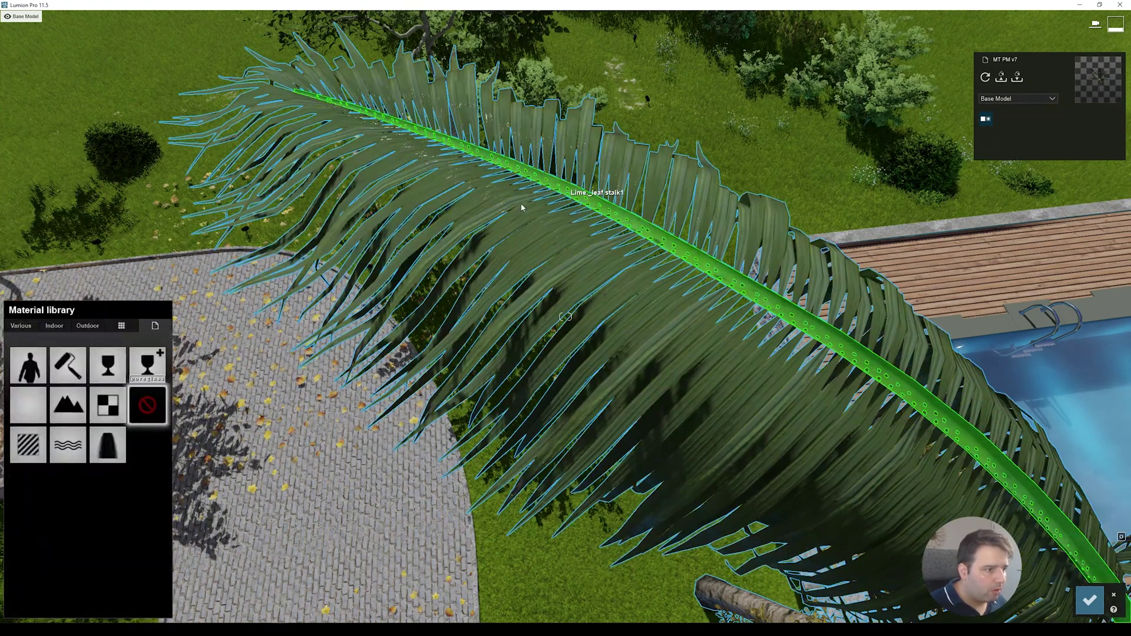
{"action": "left_click", "coordinate": [32, 449]}
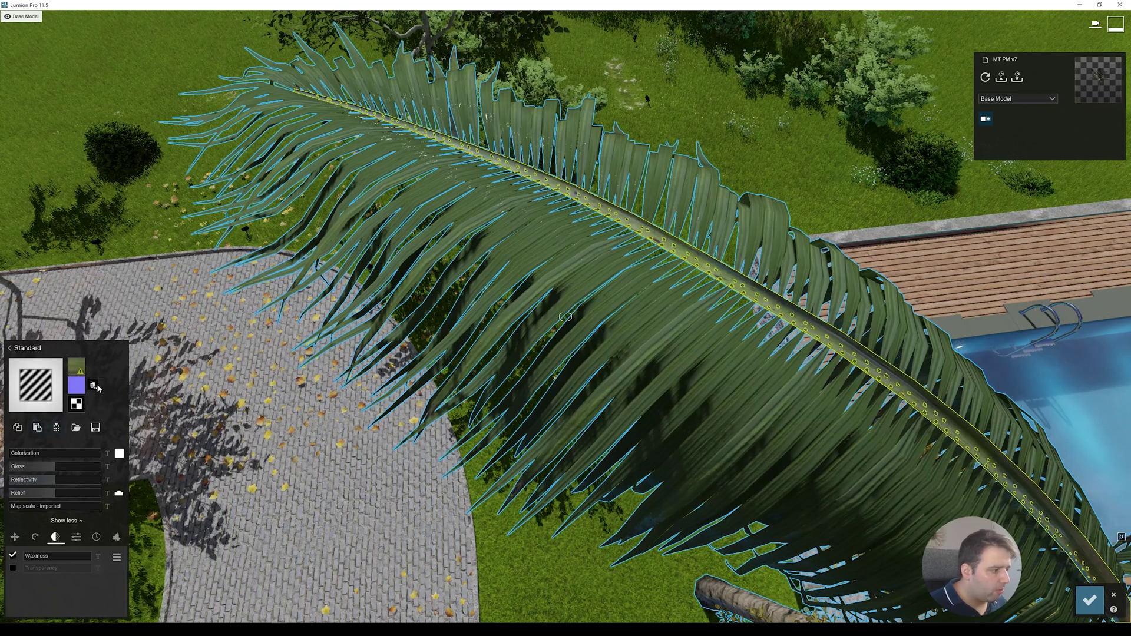
{"action": "left_click", "coordinate": [93, 385]}
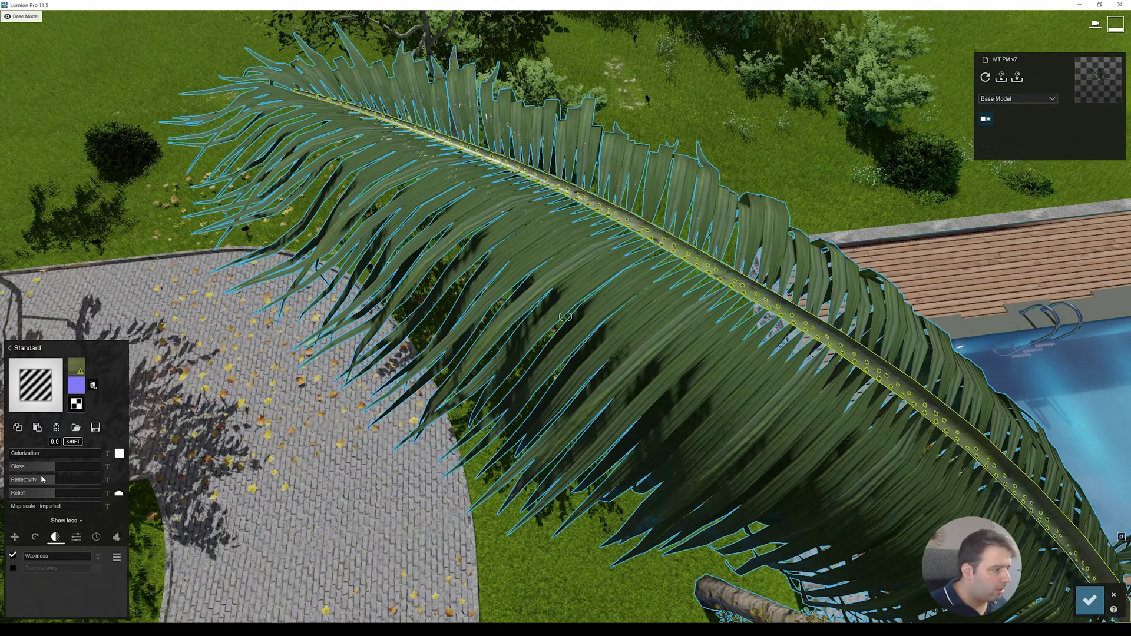
{"action": "left_click_drag", "start_coordinate": [35, 556], "coordinate": [62, 556]}
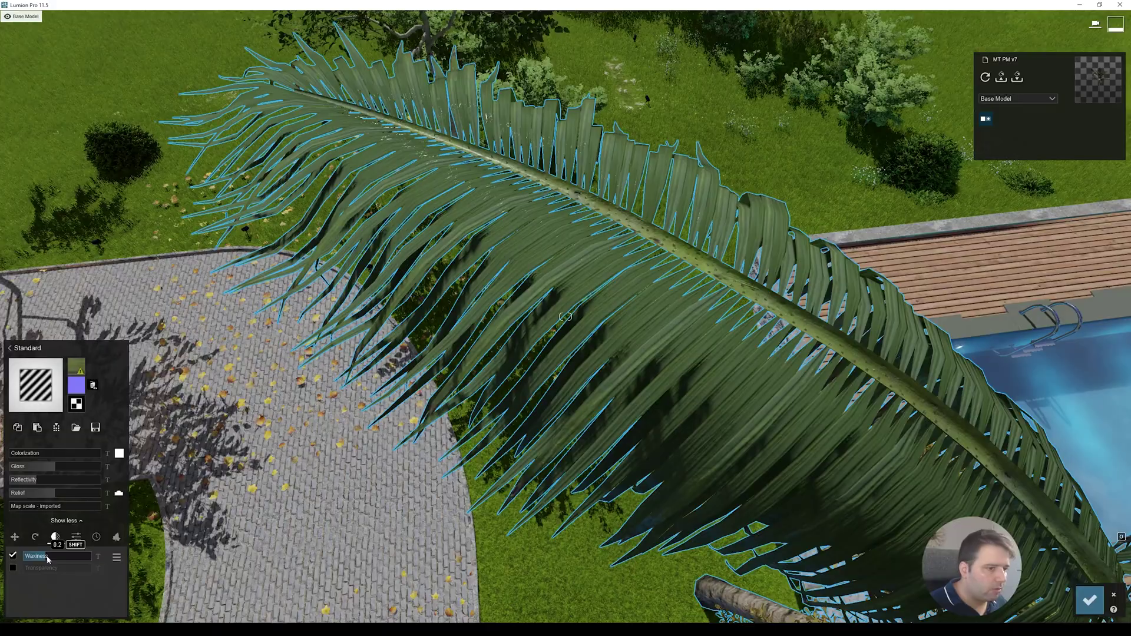
Examine the finished palm's leaves, stalks and trunk up close and from a distance
{"action": "right_click_drag", "start_coordinate": [564, 317], "coordinate": [530, 293]}
{"action": "key", "text": "w"}
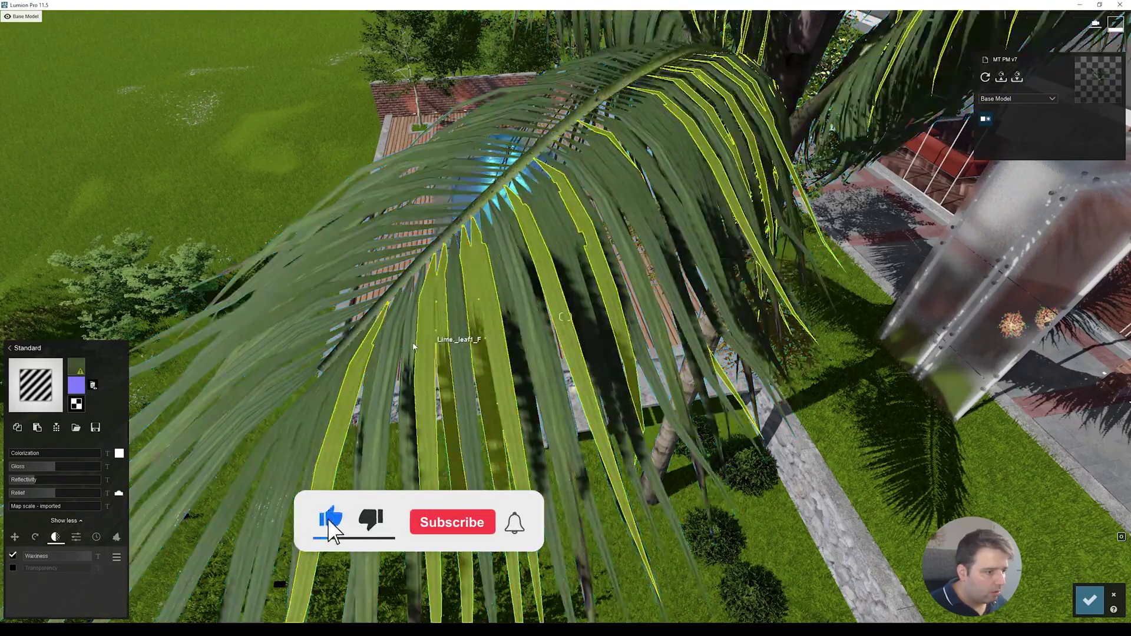
{"action": "key", "text": "s"}
{"action": "right_click_drag", "start_coordinate": [352, 358], "coordinate": [377, 177]}
{"action": "key", "text": "w"}
{"action": "right_click_drag", "start_coordinate": [405, 330], "coordinate": [406, 278]}
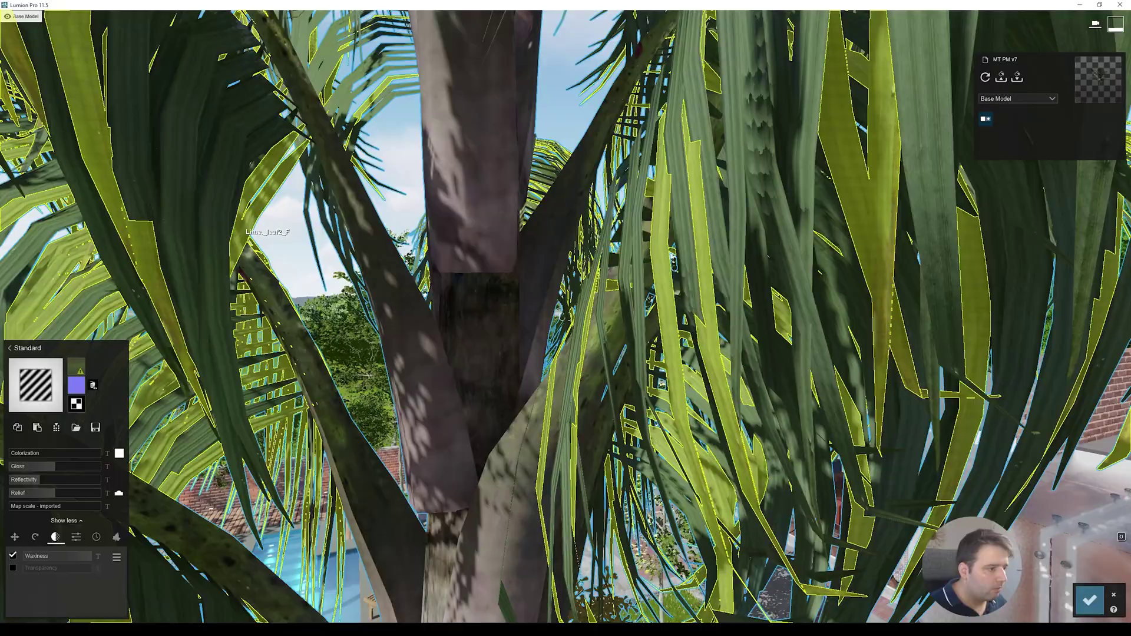
{"action": "key", "text": "s"}
{"action": "mouse_move", "coordinate": [247, 240]}
{"action": "right_mouse_down"}
{"action": "mouse_move", "coordinate": [236, 295]}
{"action": "mouse_move", "coordinate": [249, 257]}
{"action": "right_mouse_up"}
{"action": "key", "text": "e"}
{"action": "right_click_drag", "start_coordinate": [565, 317], "coordinate": [576, 372]}
{"action": "key", "text": "q"}
Save the palm's material edits and scale the palm down in the scene
{"action": "left_click", "coordinate": [1088, 598]}
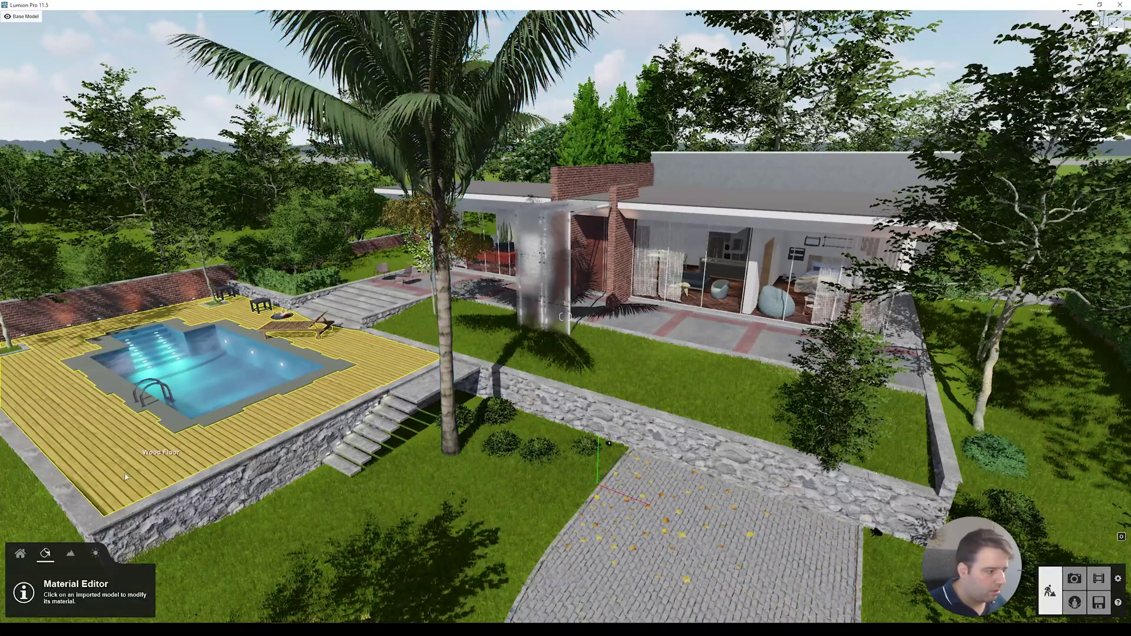
{"action": "left_click", "coordinate": [20, 553]}
{"action": "left_click", "coordinate": [260, 579]}
{"action": "left_click_drag", "start_coordinate": [451, 452], "coordinate": [451, 451]}
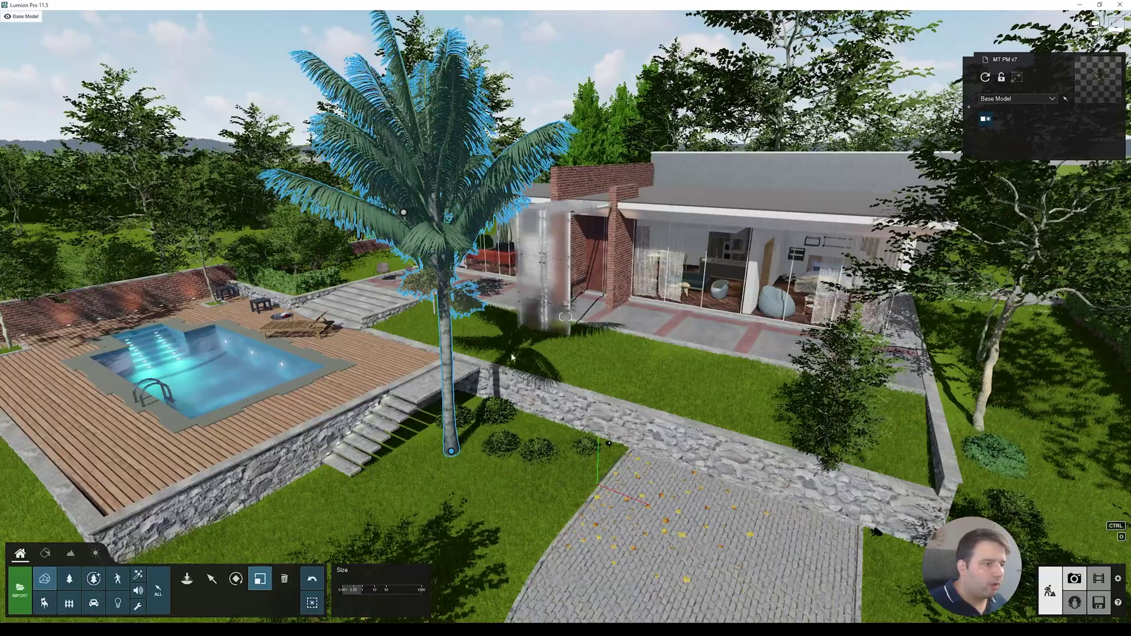
Preview the palm in Photo mode from the Exterior - Sunny day and Exterior - Day camera views
{"action": "left_click", "coordinate": [1074, 578]}
{"action": "left_click", "coordinate": [41, 563]}
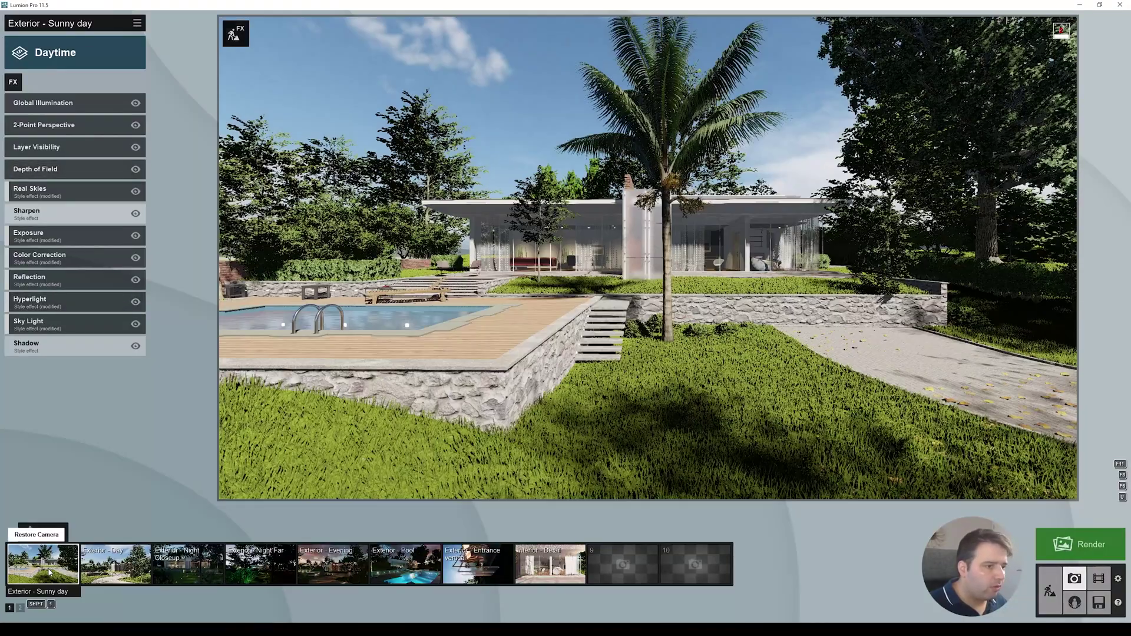
{"action": "left_click", "coordinate": [128, 563]}
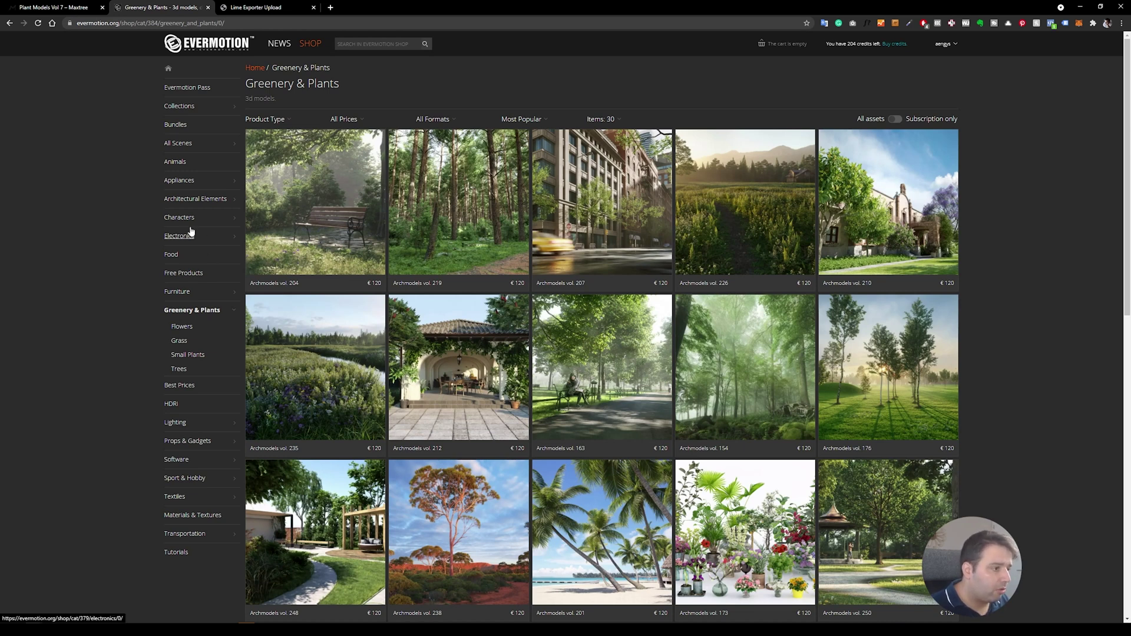
Browse the Trees category of the Evermotion shop and examine the free sample offered for Archmodels vol. 207
{"action": "left_click", "coordinate": [185, 370]}
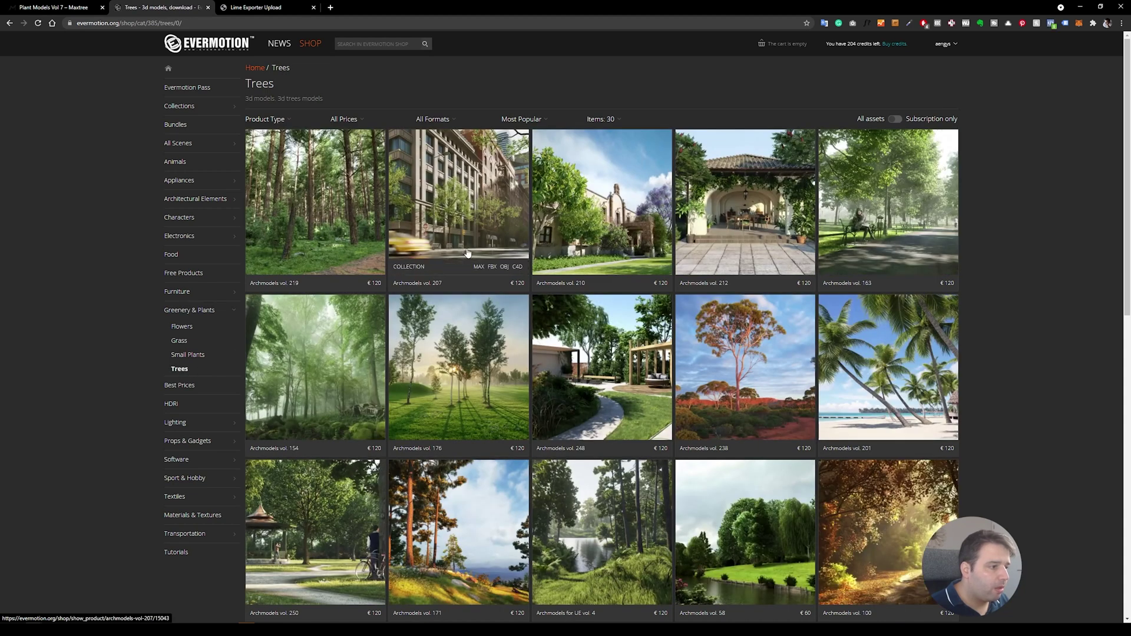
{"action": "left_click", "coordinate": [476, 170]}
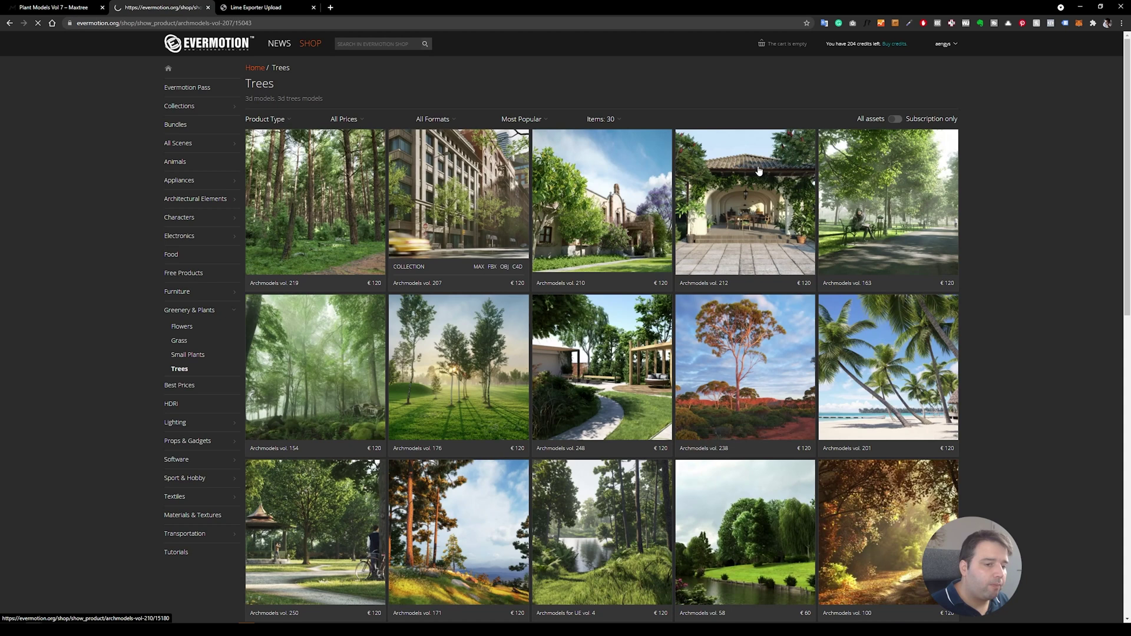
{"action": "left_click_drag", "start_coordinate": [817, 215], "coordinate": [867, 215]}
{"action": "left_click_drag", "start_coordinate": [778, 214], "coordinate": [811, 214]}
{"action": "left_click", "coordinate": [893, 216]}
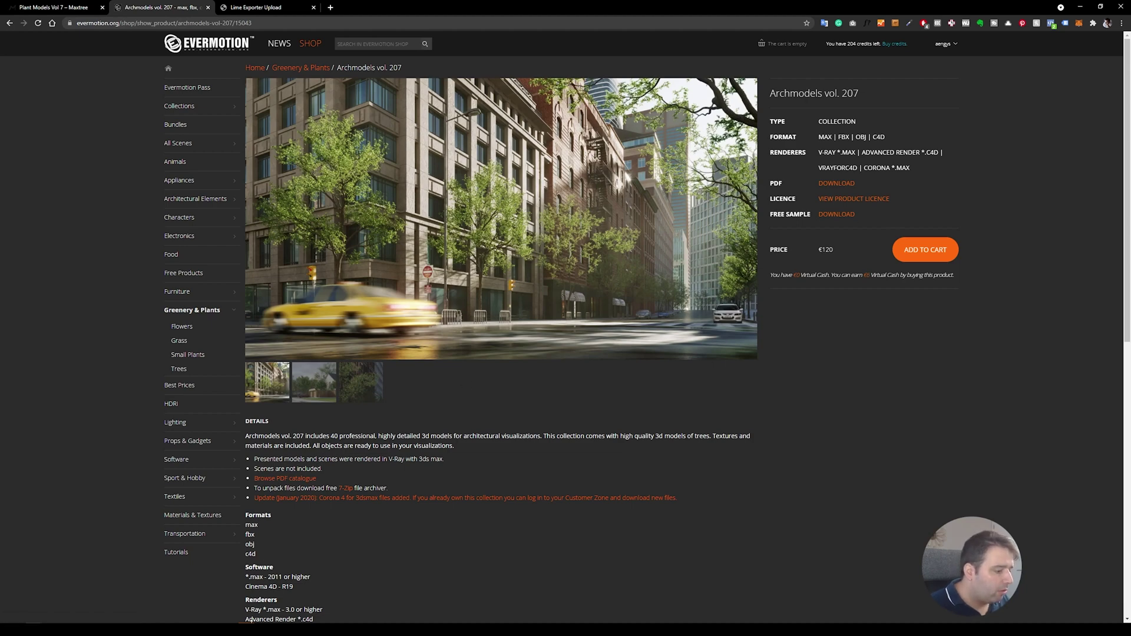
Switch to 3ds Max, open AM235_001_Achillea_Vray.max from the AM_235_01 folder and dismiss the Scene Converter
{"action": "left_click", "coordinate": [255, 629]}
{"action": "left_click", "coordinate": [88, 629]}
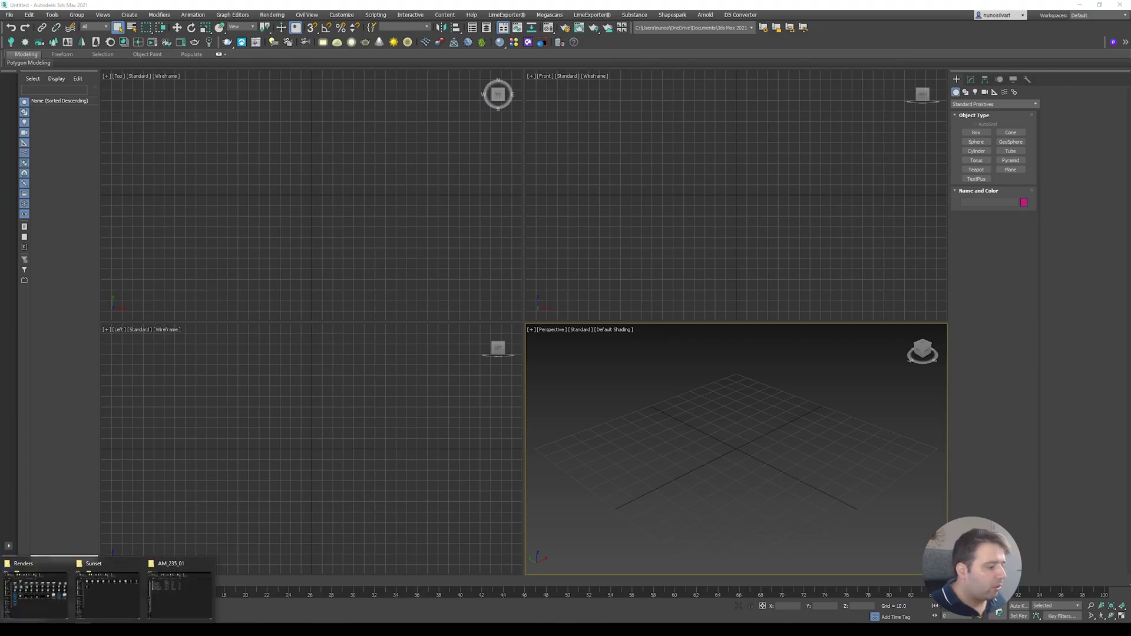
{"action": "left_click", "coordinate": [178, 593]}
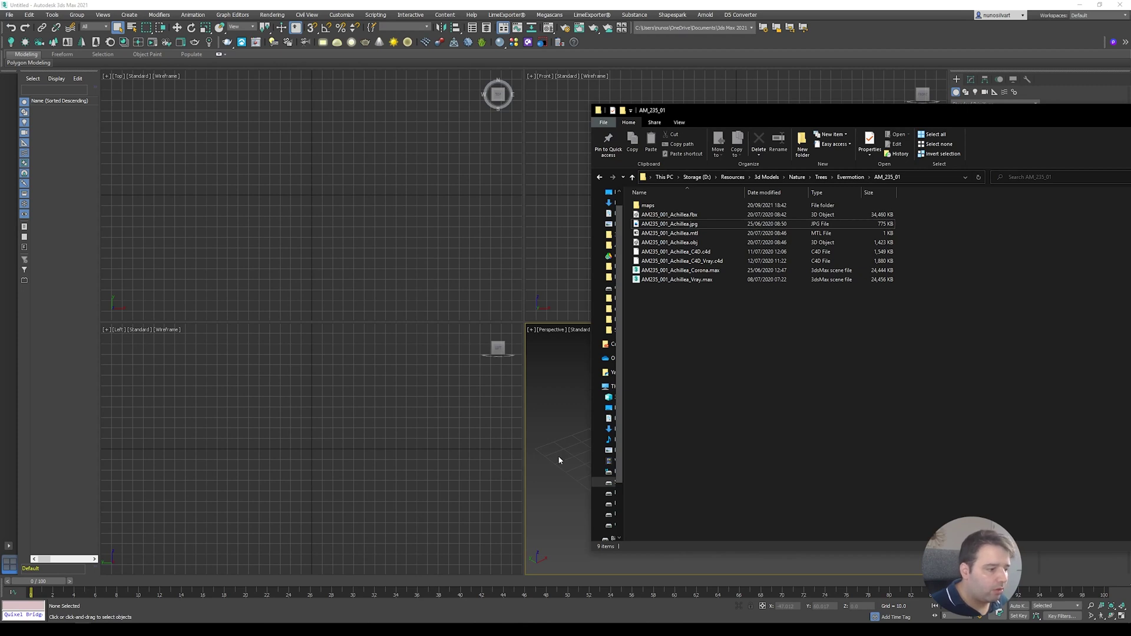
{"action": "left_click_drag", "start_coordinate": [707, 280], "coordinate": [564, 436]}
{"action": "left_click", "coordinate": [580, 446]}
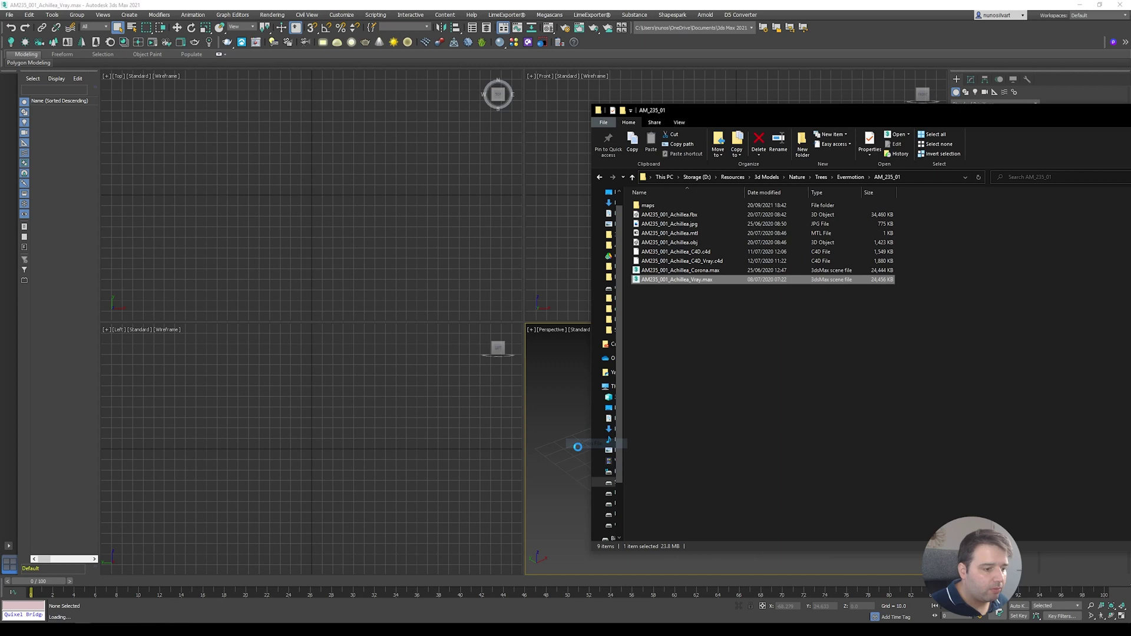
{"action": "left_click", "coordinate": [746, 199]}
{"action": "scroll", "coordinate": [707, 249], "scroll_direction": "up", "scroll_amount": 3}
{"action": "middle_click_drag", "start_coordinate": [707, 250], "coordinate": [534, 367], "text": "alt"}
{"action": "scroll", "coordinate": [678, 318], "scroll_direction": "down", "scroll_amount": 5}
{"action": "scroll", "coordinate": [646, 310], "scroll_direction": "up", "scroll_amount": 4}
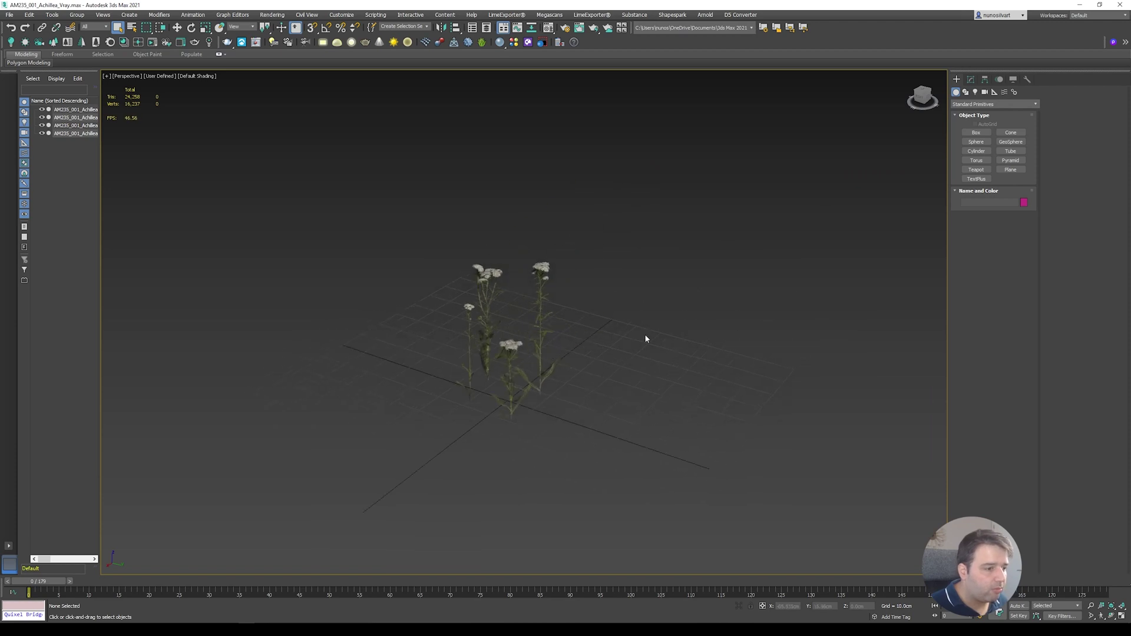
Merge 017_Vray.max from the AM176_017 folder into the Achillea scene and dismiss the Scene Converter
{"action": "key", "text": "alt+Tab"}
{"action": "key", "text": "alt+Left"}
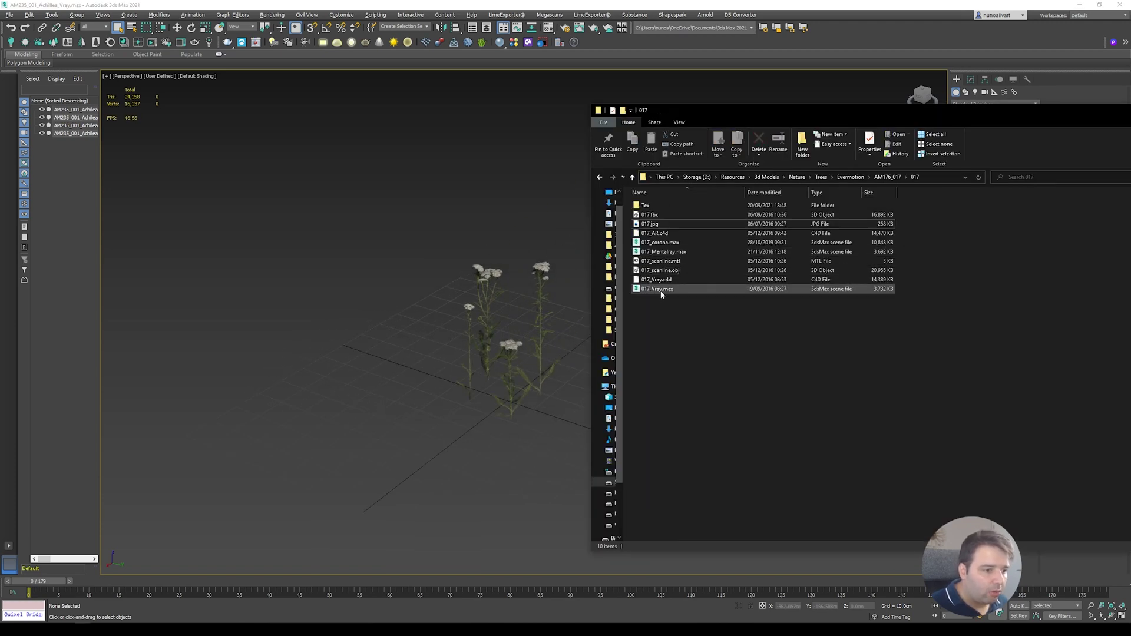
{"action": "left_click_drag", "start_coordinate": [661, 291], "coordinate": [381, 341]}
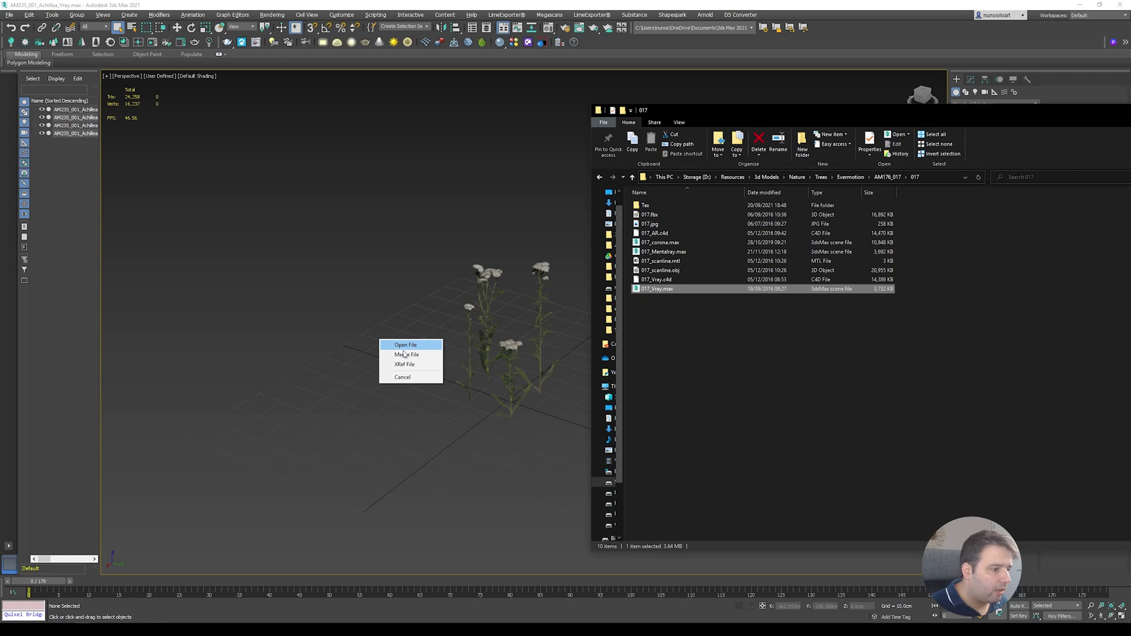
{"action": "left_click", "coordinate": [406, 354]}
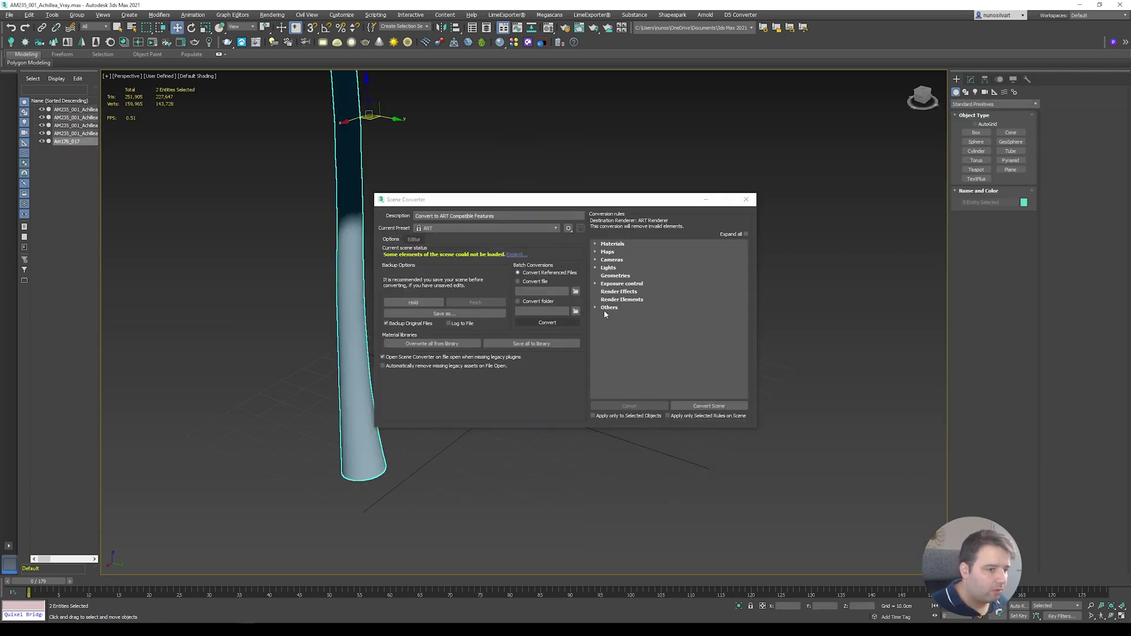
{"action": "left_click", "coordinate": [746, 199]}
{"action": "left_click", "coordinate": [719, 350]}
{"action": "key", "text": "z"}
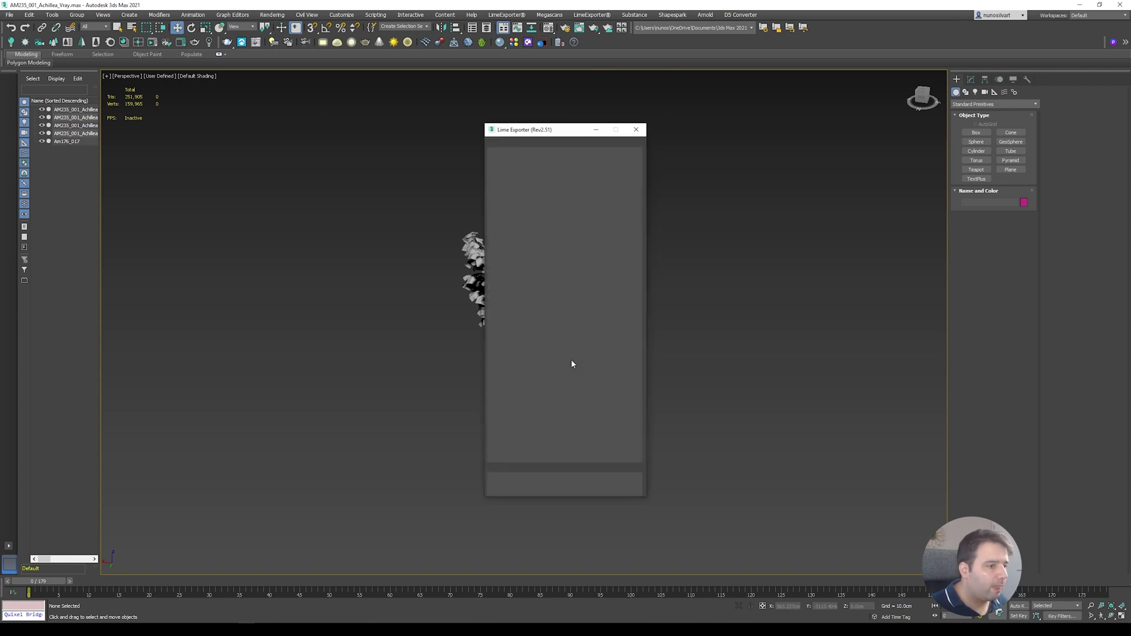
Move the Lime Exporter window clear of the plants and delete three Achillea plants, keeping one beside the tree
{"action": "left_click_drag", "start_coordinate": [568, 124], "coordinate": [332, 113]}
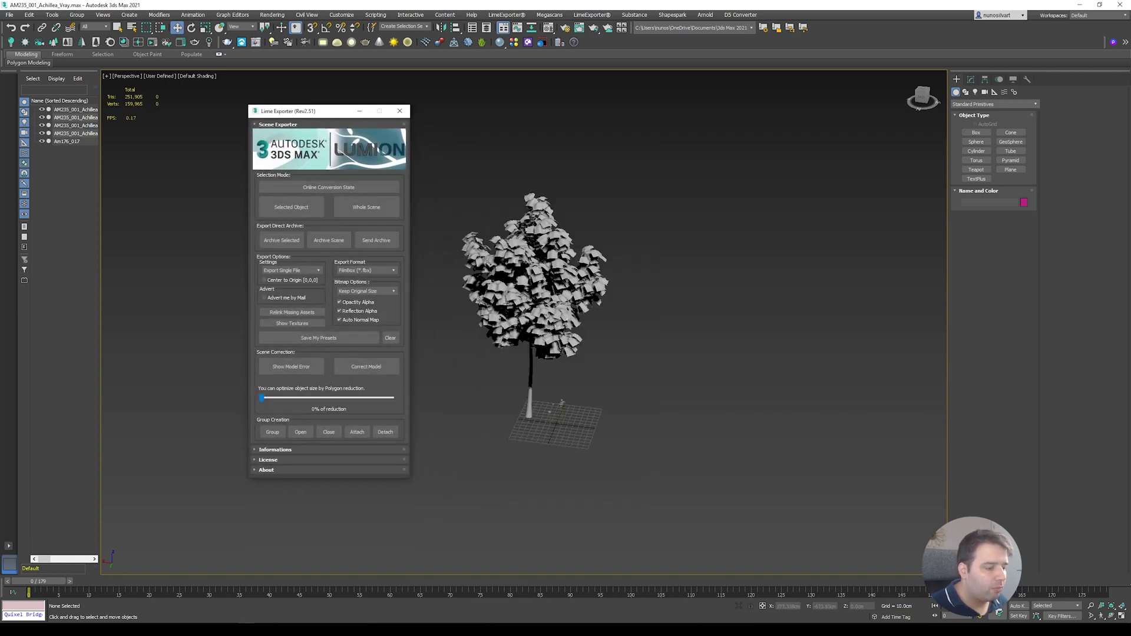
{"action": "scroll", "coordinate": [548, 401], "scroll_direction": "up", "scroll_amount": 5}
{"action": "left_click", "coordinate": [574, 410]}
{"action": "scroll", "coordinate": [558, 429], "scroll_direction": "up", "scroll_amount": 4}
{"action": "left_click", "coordinate": [539, 405]}
{"action": "key", "text": "Delete"}
{"action": "left_click", "coordinate": [548, 394]}
{"action": "key", "text": "Delete"}
{"action": "left_click", "coordinate": [605, 400]}
{"action": "key", "text": "Delete"}
{"action": "middle_click_drag", "start_coordinate": [627, 404], "coordinate": [635, 374], "text": "alt"}
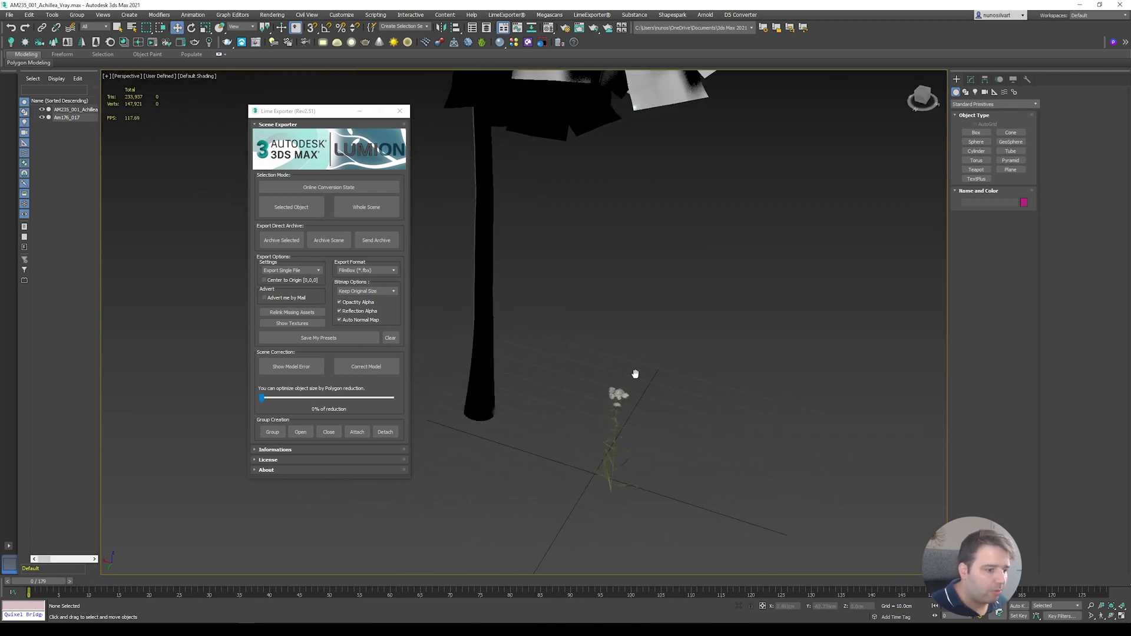
Run Lime Exporter's Correct Model on the remaining Achillea plant and on the Am176_017 tree
{"action": "left_click", "coordinate": [623, 389]}
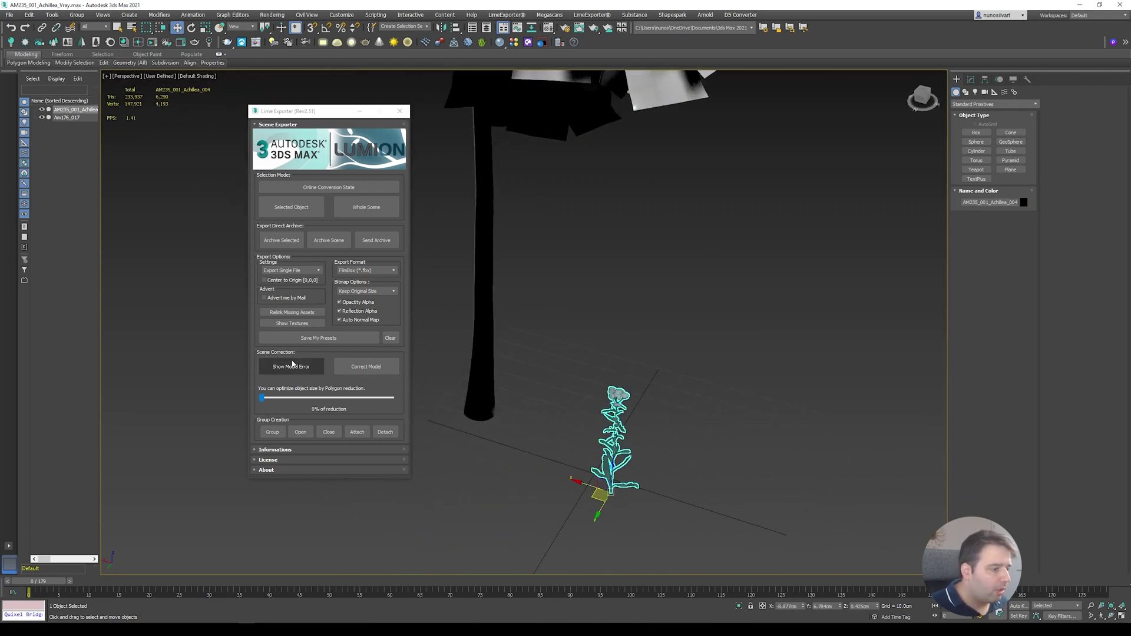
{"action": "left_click", "coordinate": [369, 366]}
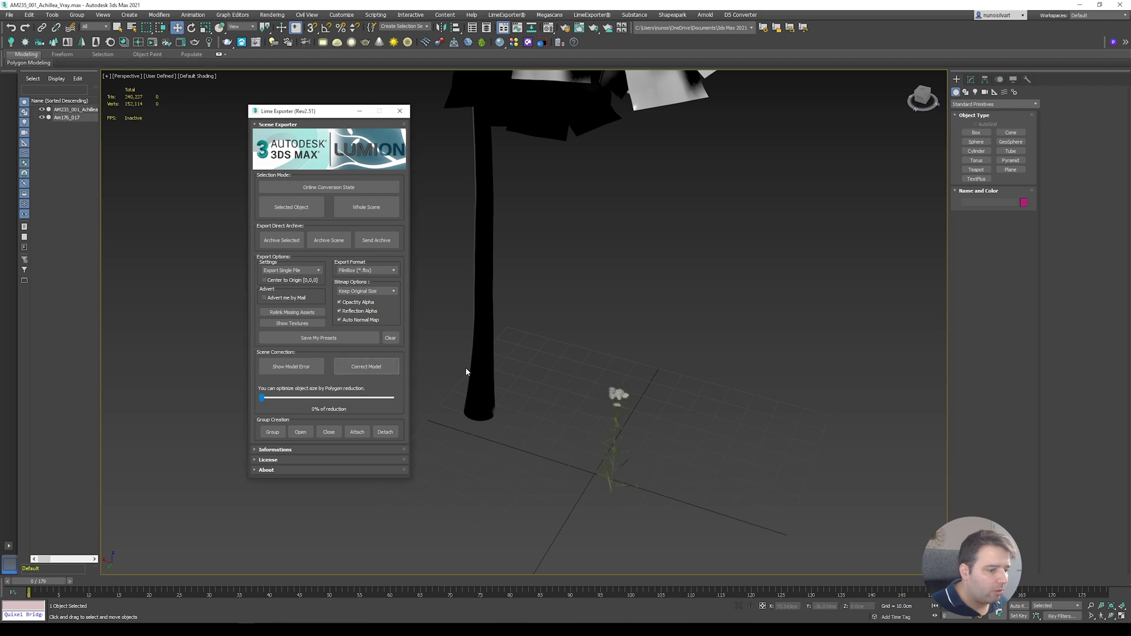
{"action": "left_click", "coordinate": [477, 339]}
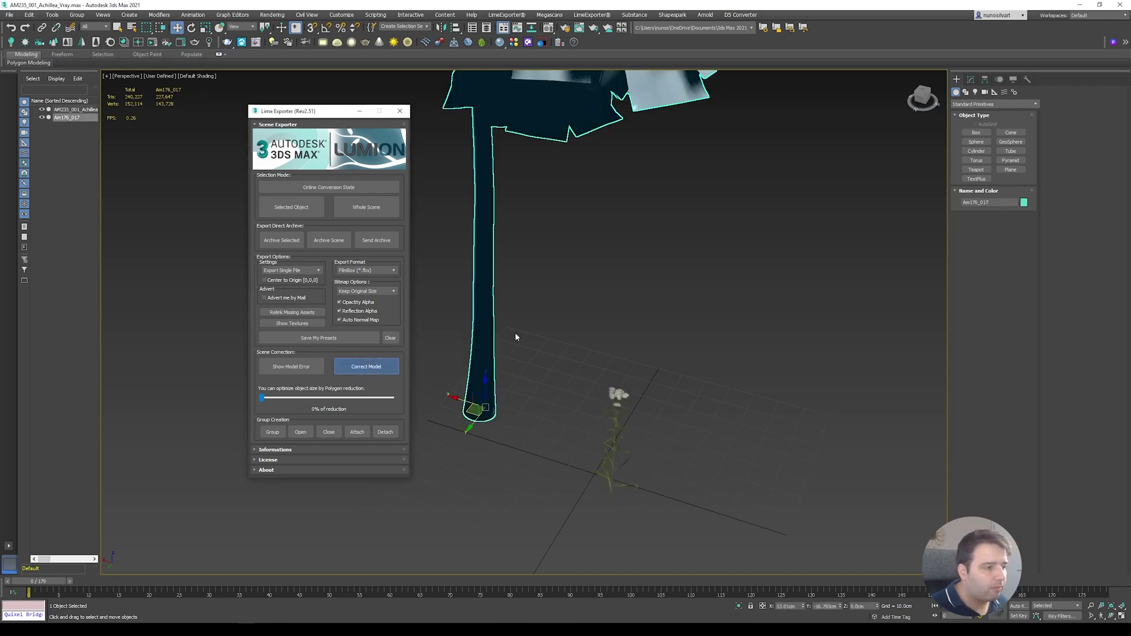
{"action": "left_click", "coordinate": [358, 373]}
Run Lime Exporter's Relink Missing Assets on the tree and open the folder chooser for its missing textures
{"action": "middle_click_drag", "start_coordinate": [541, 180], "coordinate": [541, 258]}
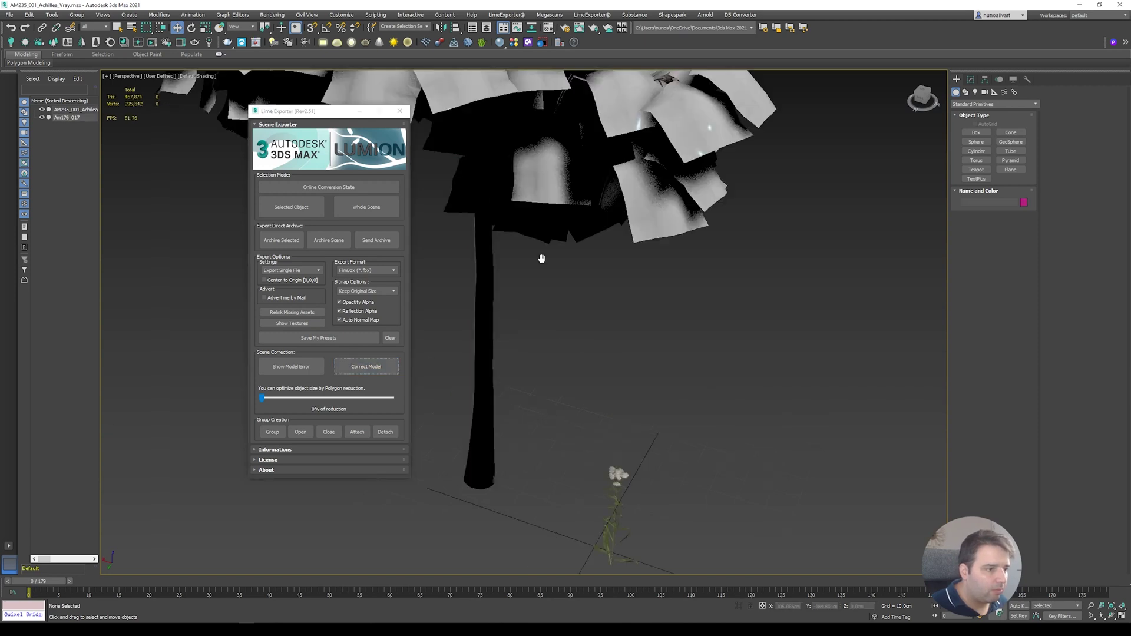
{"action": "scroll", "coordinate": [541, 258], "scroll_direction": "down", "scroll_amount": 5}
{"action": "left_click", "coordinate": [539, 268]}
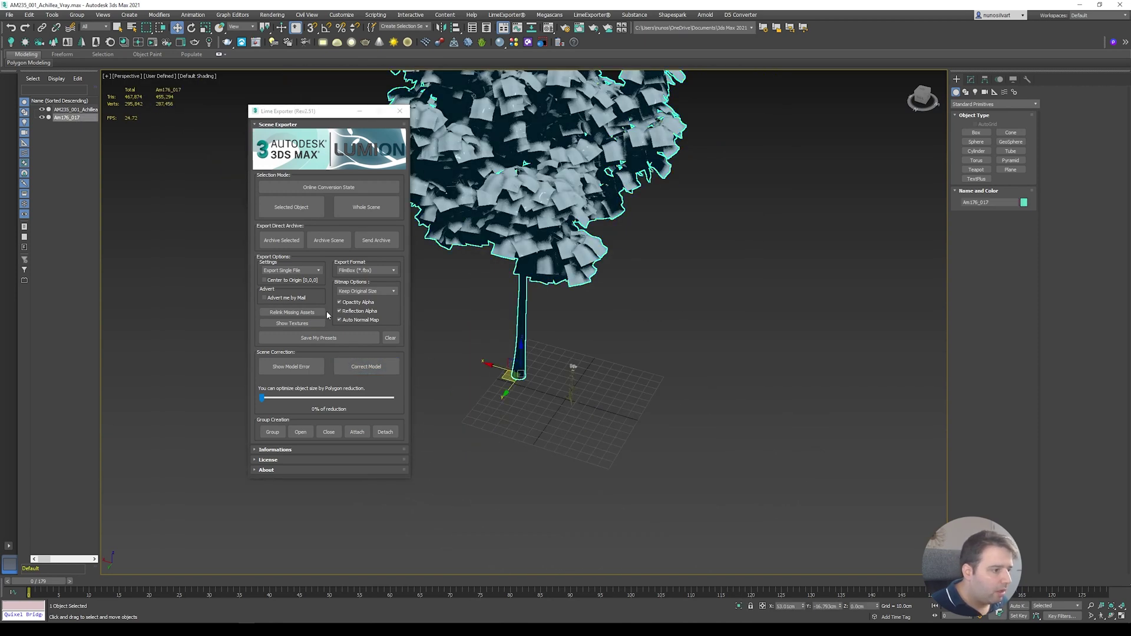
{"action": "left_click", "coordinate": [295, 312]}
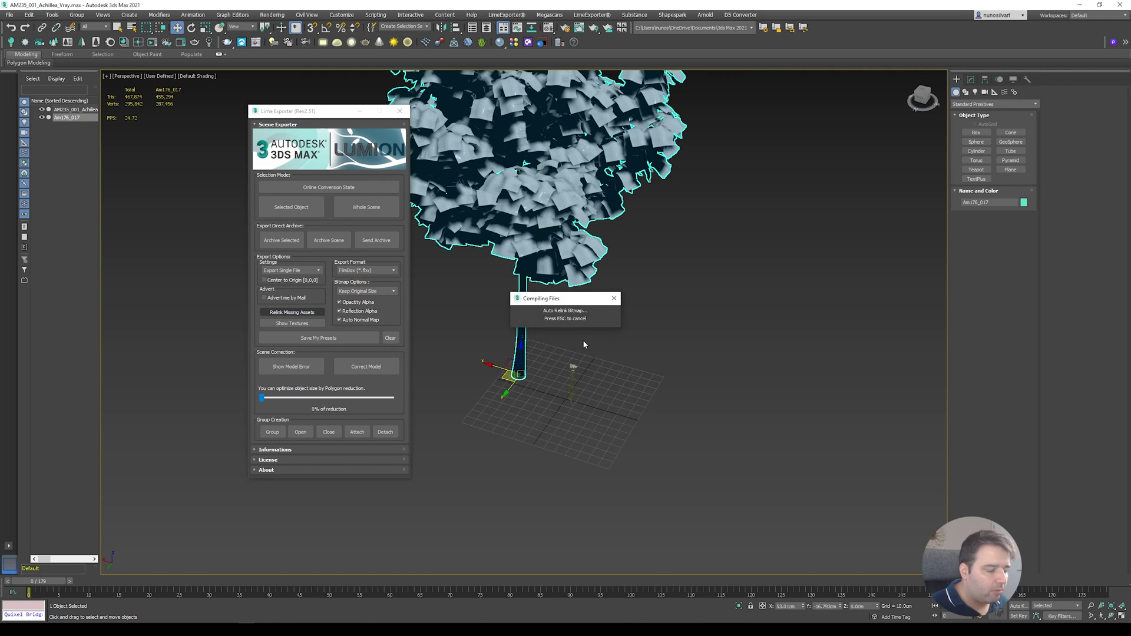
{"action": "left_click", "coordinate": [485, 390]}
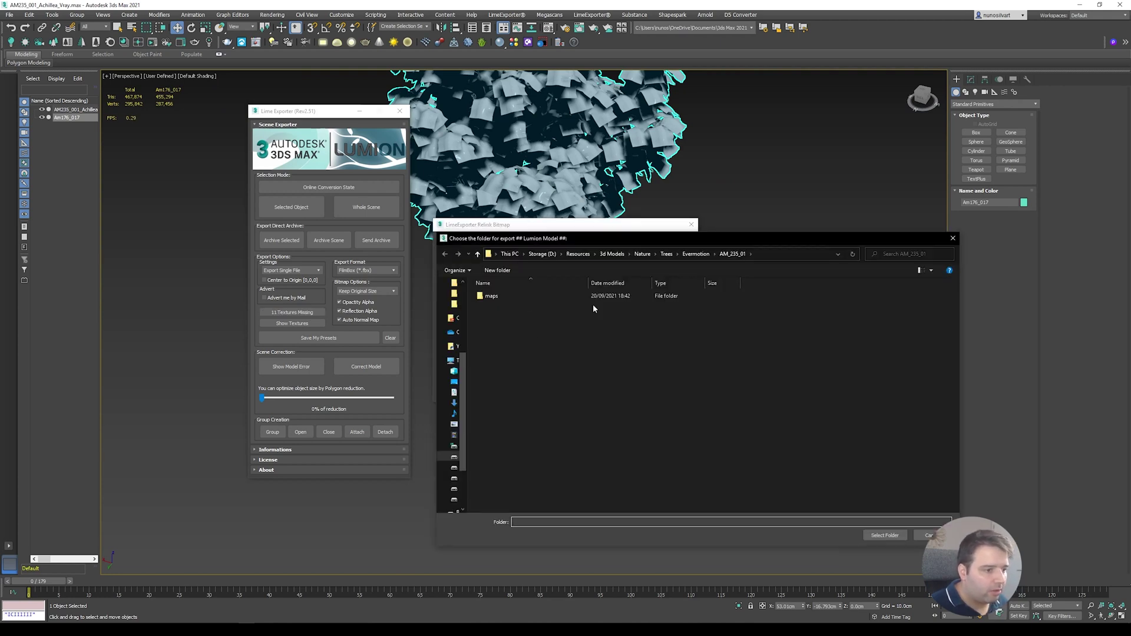
Set the texture search path to the AM176_017 folder and finish relinking the tree's missing bitmaps
{"action": "key", "text": "alt+Up"}
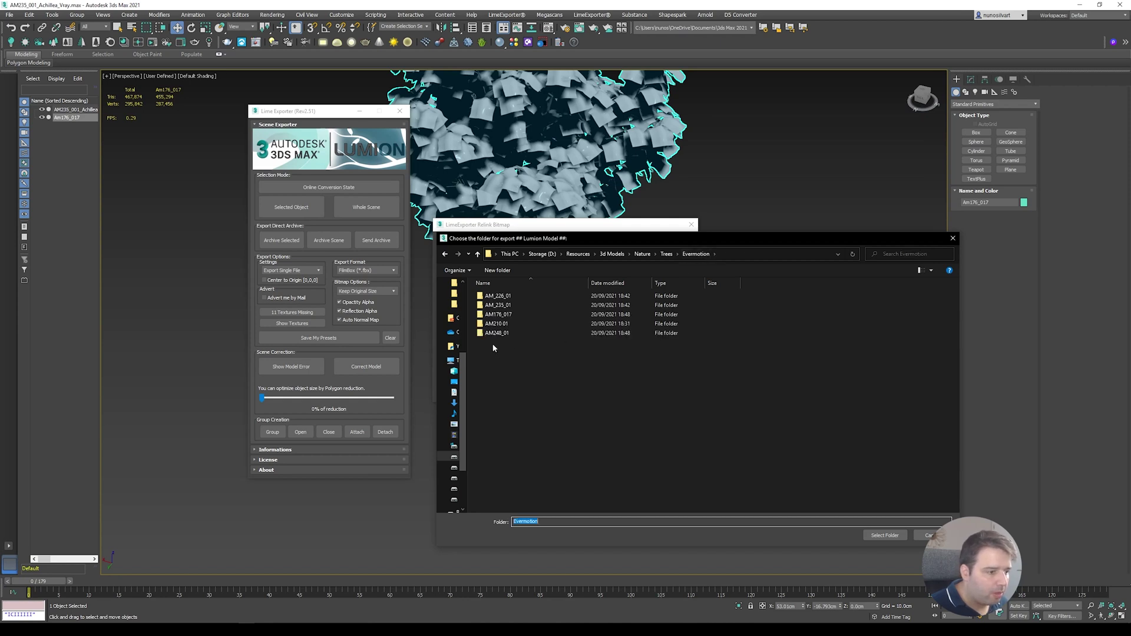
{"action": "double_click", "coordinate": [497, 325]}
{"action": "key", "text": "alt+Up"}
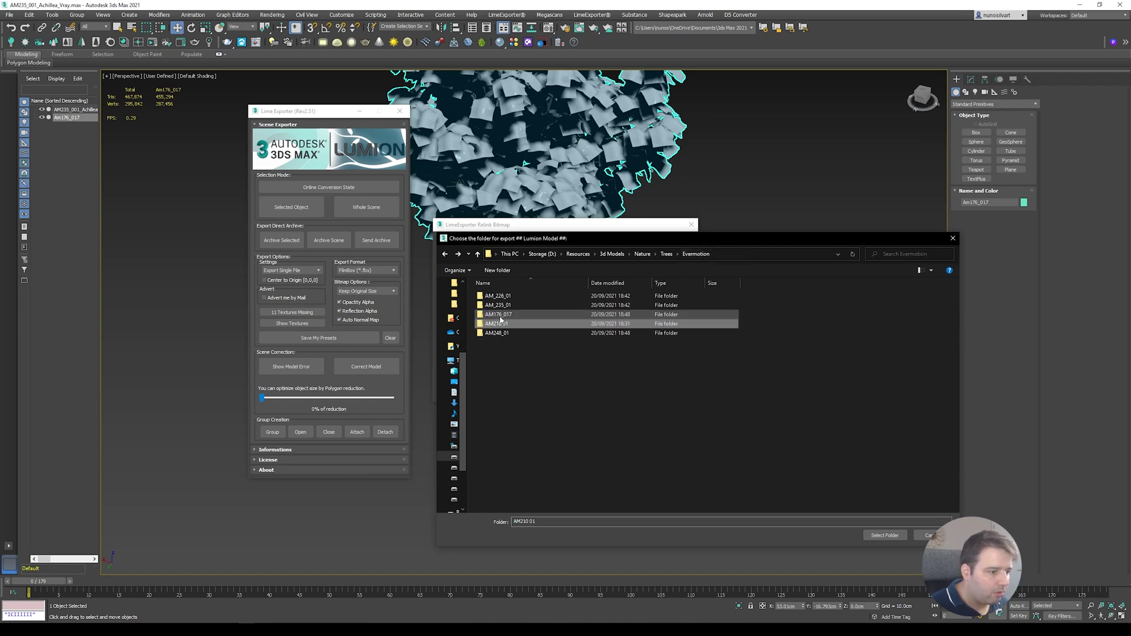
{"action": "double_click", "coordinate": [503, 306]}
{"action": "double_click", "coordinate": [497, 295]}
{"action": "left_click", "coordinate": [883, 534]}
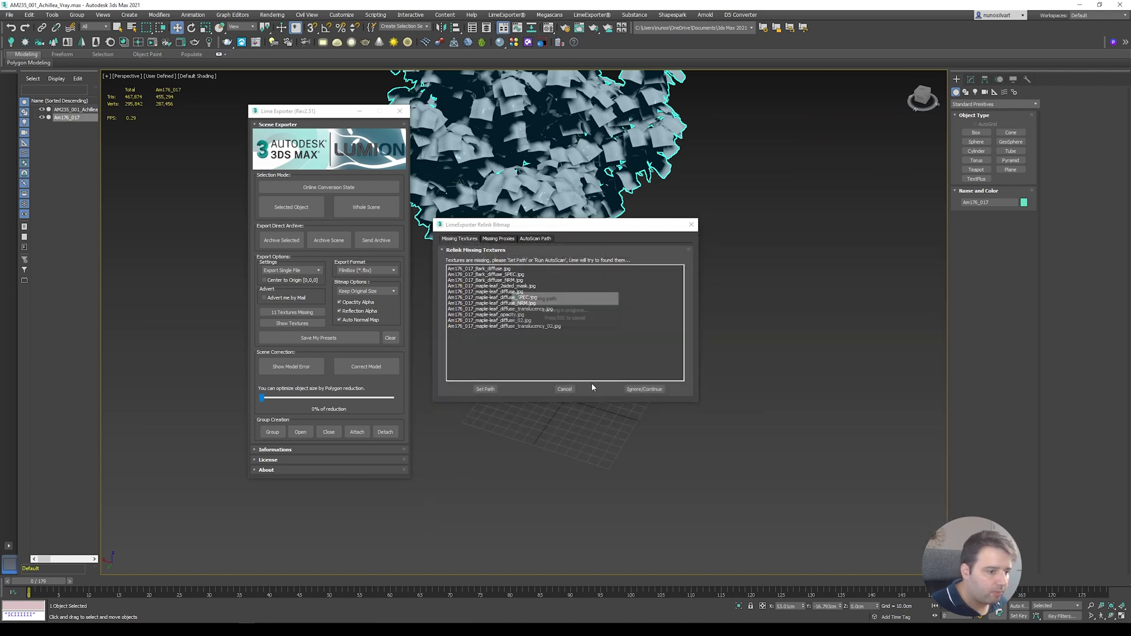
{"action": "left_click", "coordinate": [573, 327]}
{"action": "left_click", "coordinate": [644, 389]}
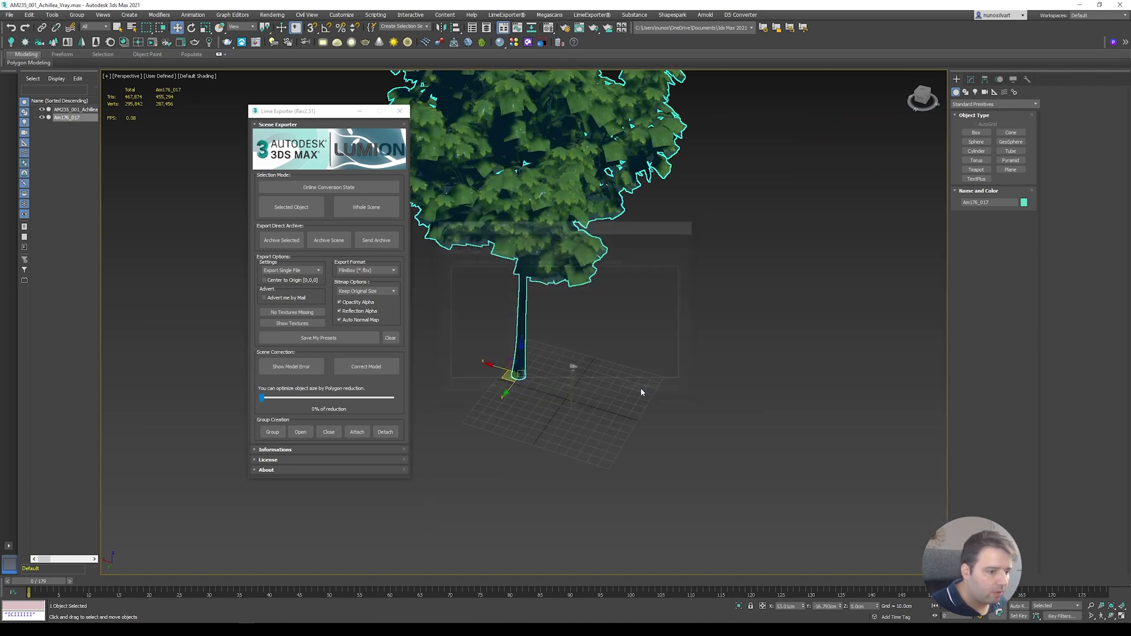
Set Lime Exporter to Export Files by Group and enable Center to Origin [0,0,0]
{"action": "left_click", "coordinate": [570, 379]}
{"action": "scroll", "coordinate": [571, 379], "scroll_direction": "up", "scroll_amount": 10}
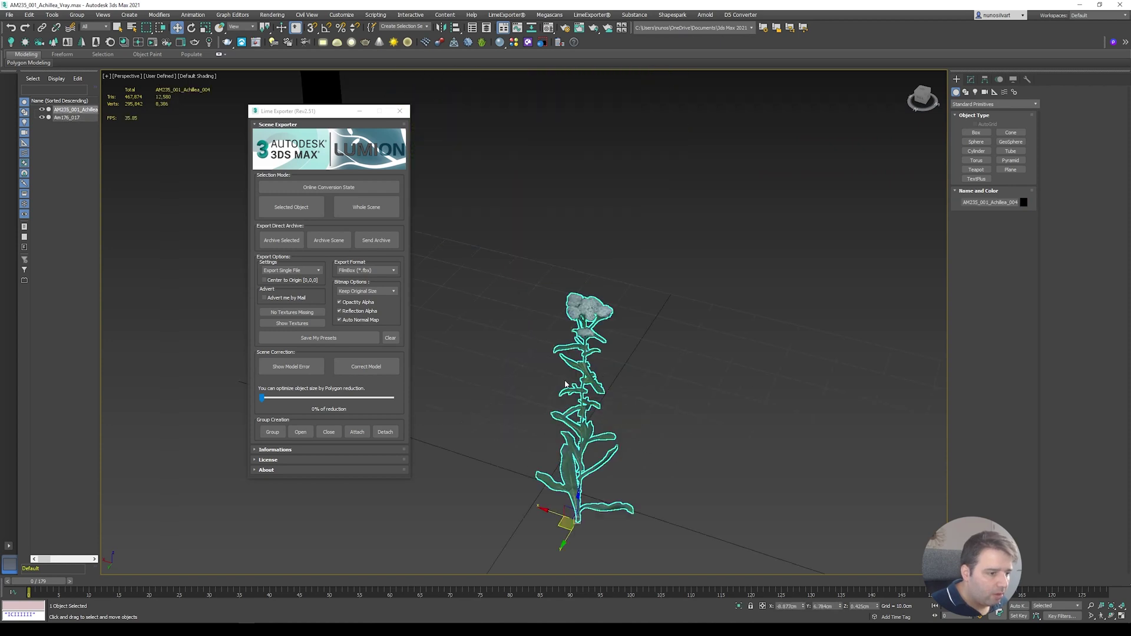
{"action": "left_click", "coordinate": [482, 336]}
{"action": "scroll", "coordinate": [479, 353], "scroll_direction": "down", "scroll_amount": 5}
{"action": "middle_click_drag", "start_coordinate": [533, 349], "coordinate": [578, 372]}
{"action": "scroll", "coordinate": [578, 371], "scroll_direction": "down", "scroll_amount": 3}
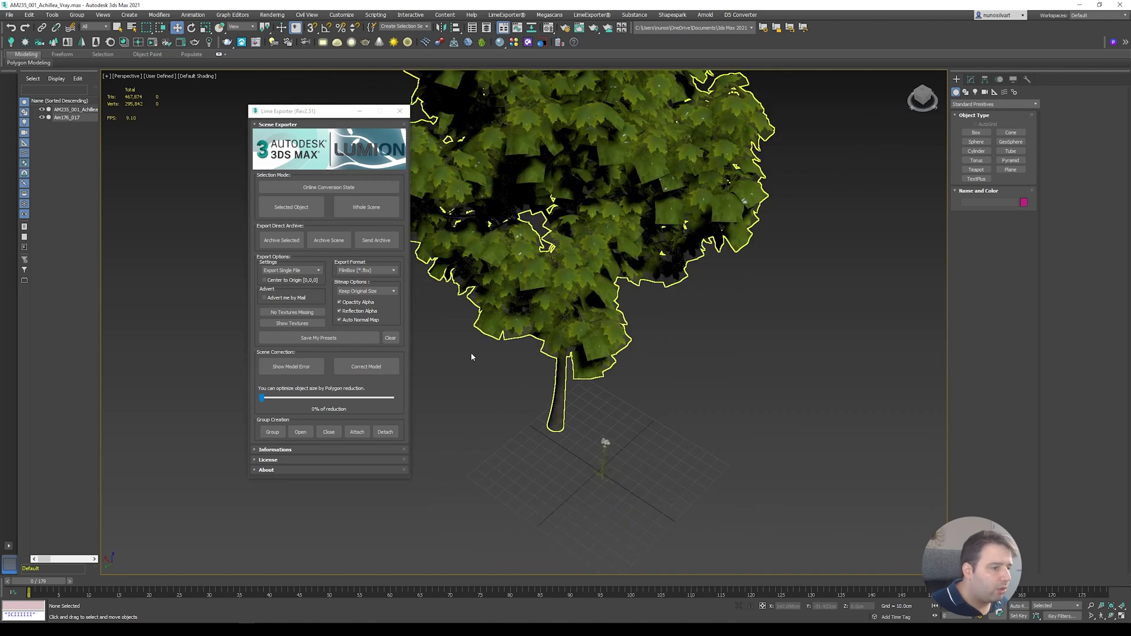
{"action": "left_click", "coordinate": [295, 271]}
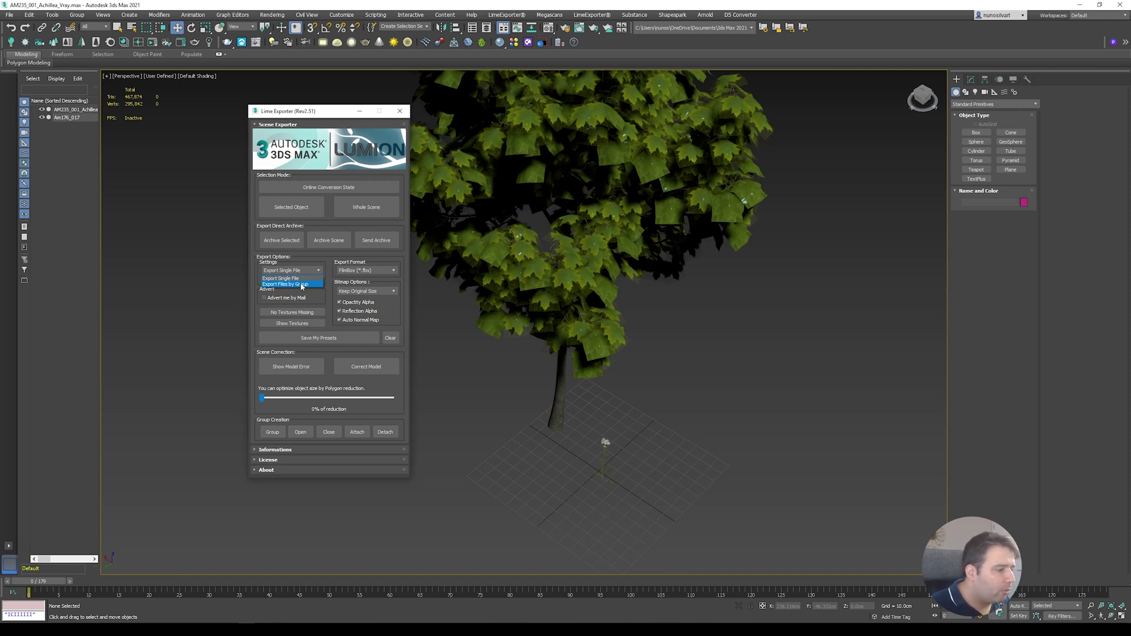
{"action": "left_click", "coordinate": [301, 284]}
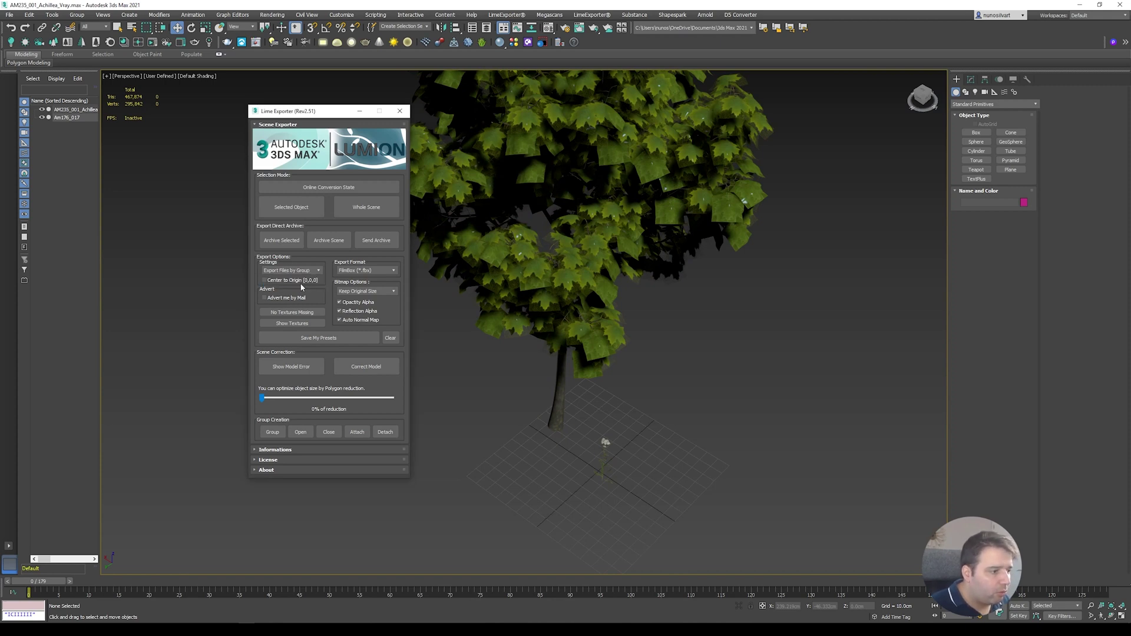
{"action": "left_click", "coordinate": [264, 283]}
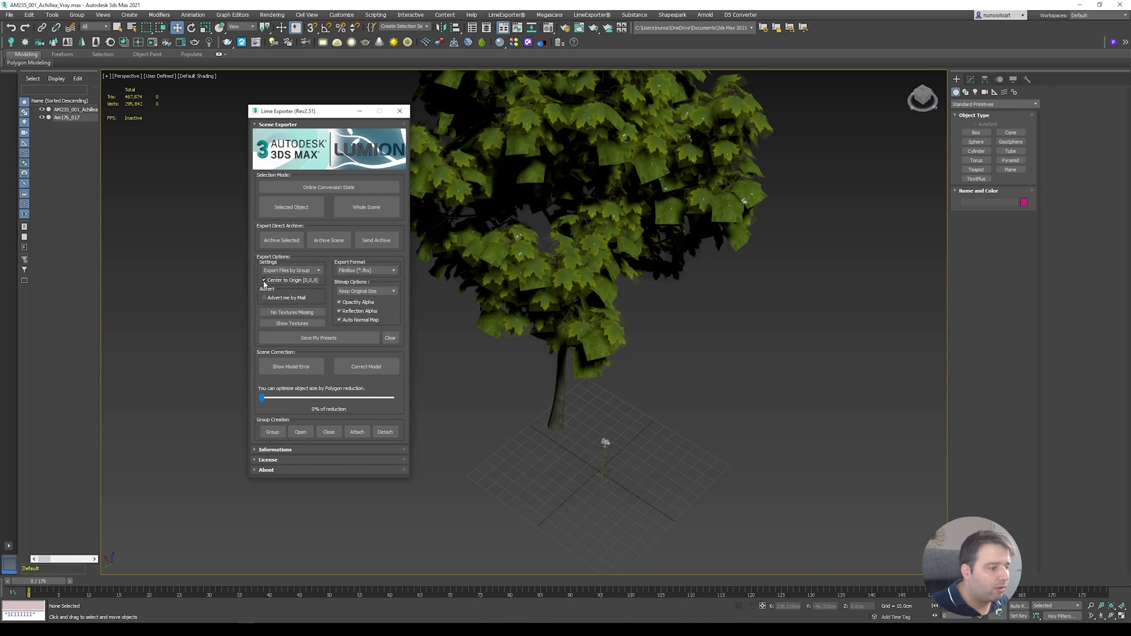
{"action": "left_click", "coordinate": [588, 307]}
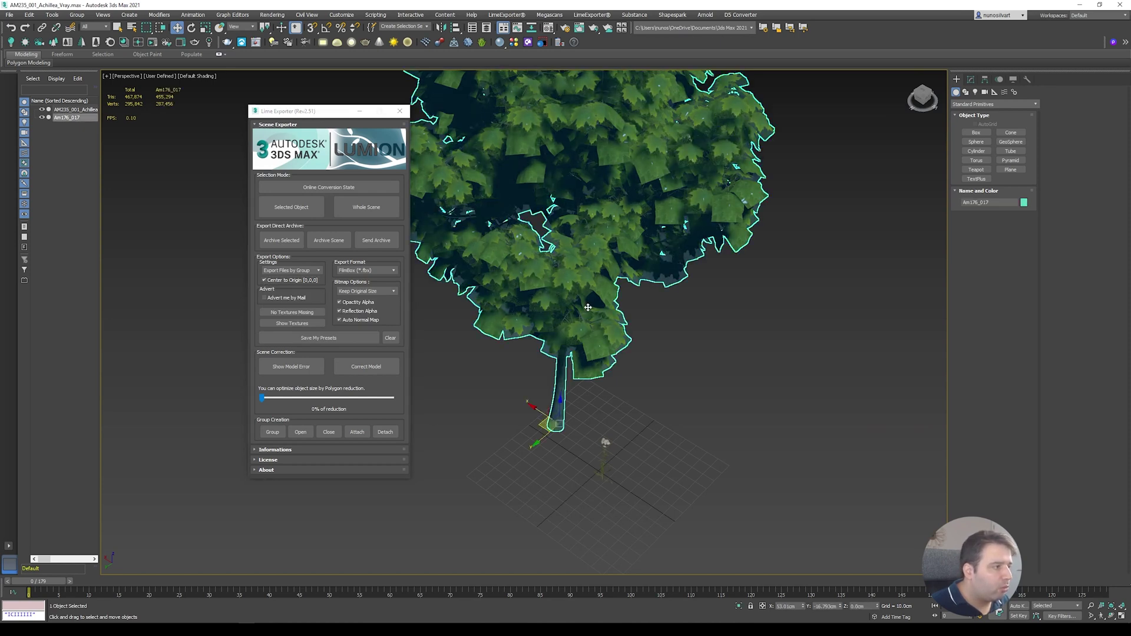
{"action": "left_click", "coordinate": [607, 446]}
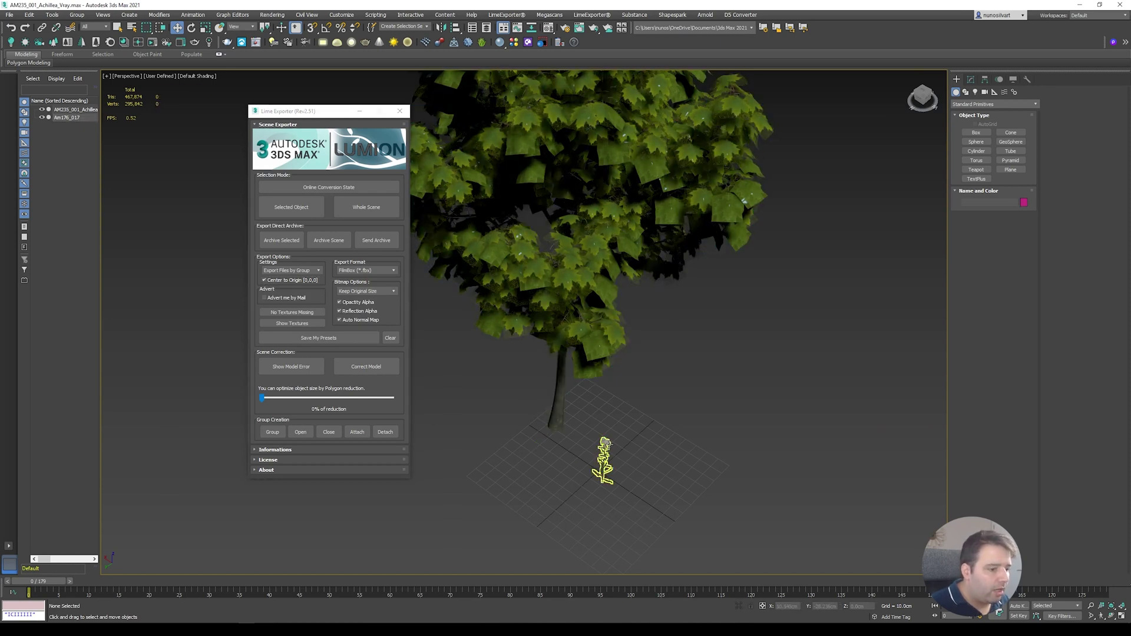
{"action": "left_click", "coordinate": [568, 332]}
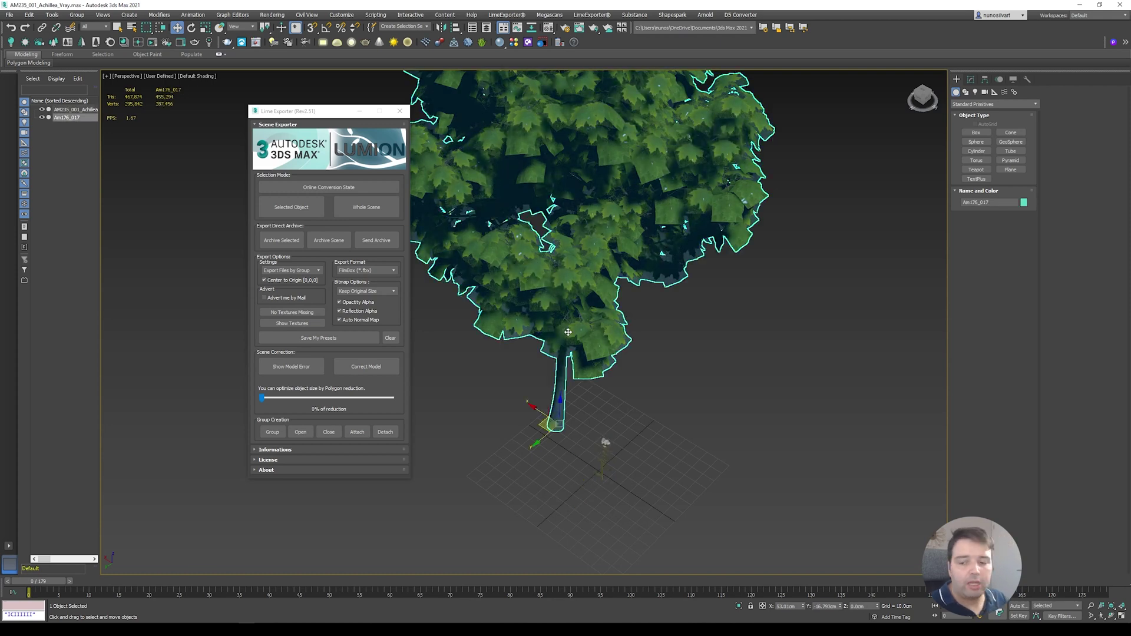
{"action": "left_click", "coordinate": [514, 405]}
{"action": "middle_click_drag", "start_coordinate": [527, 398], "coordinate": [536, 386], "text": "alt"}
{"action": "left_click", "coordinate": [559, 346]}
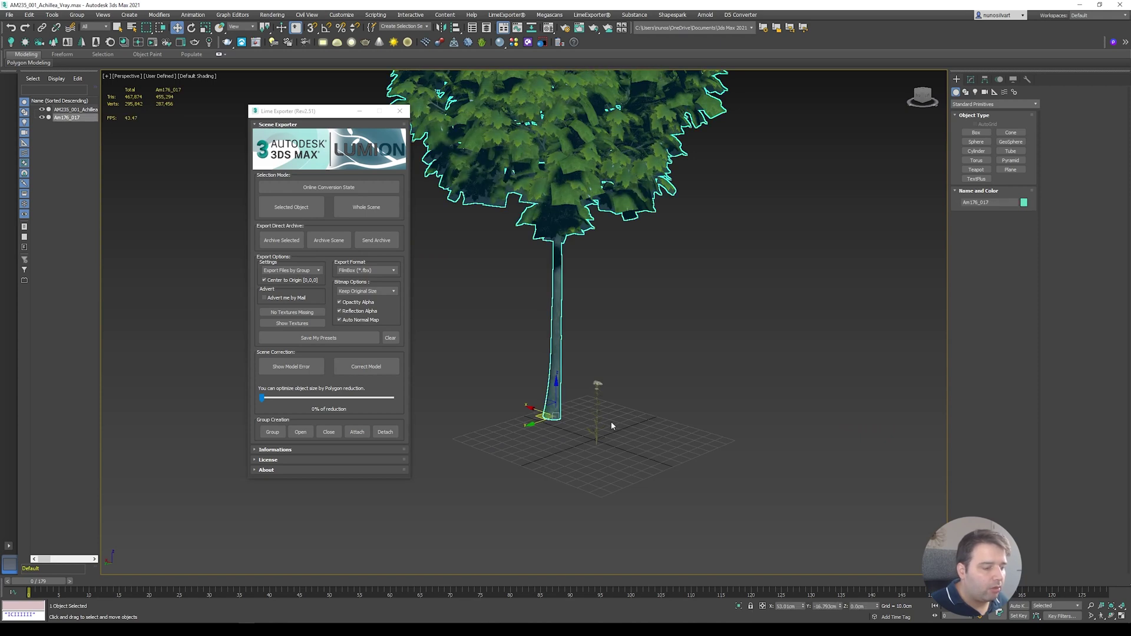
{"action": "middle_click_drag", "start_coordinate": [516, 170], "coordinate": [527, 220]}
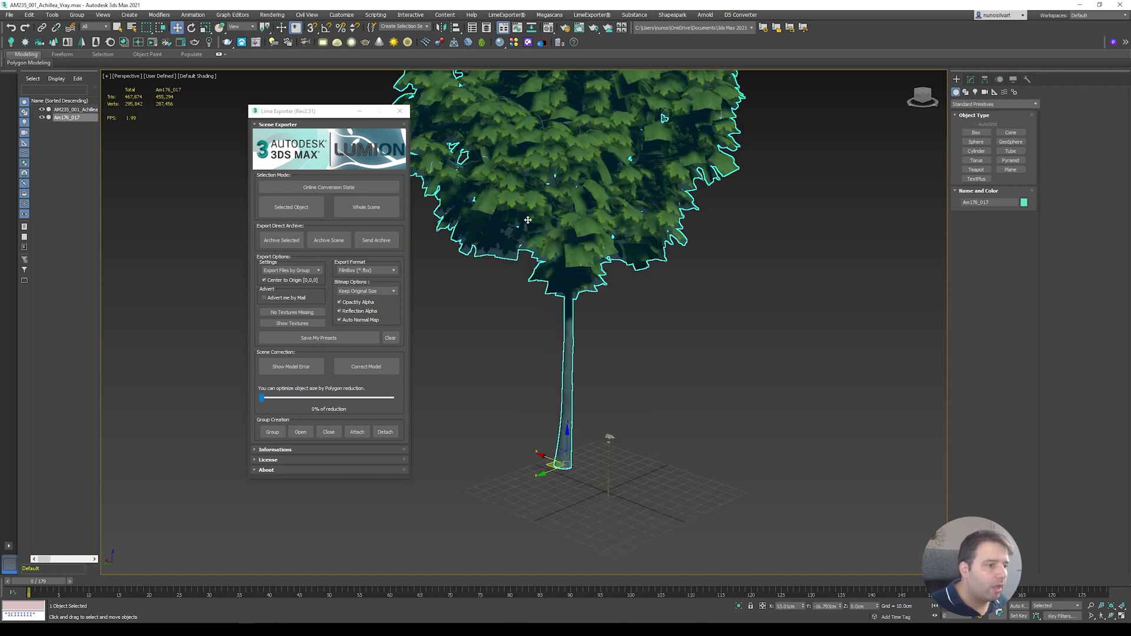
{"action": "left_click", "coordinate": [544, 309]}
{"action": "left_click_drag", "start_coordinate": [540, 270], "coordinate": [575, 306]}
{"action": "key", "text": "ctrl+z"}
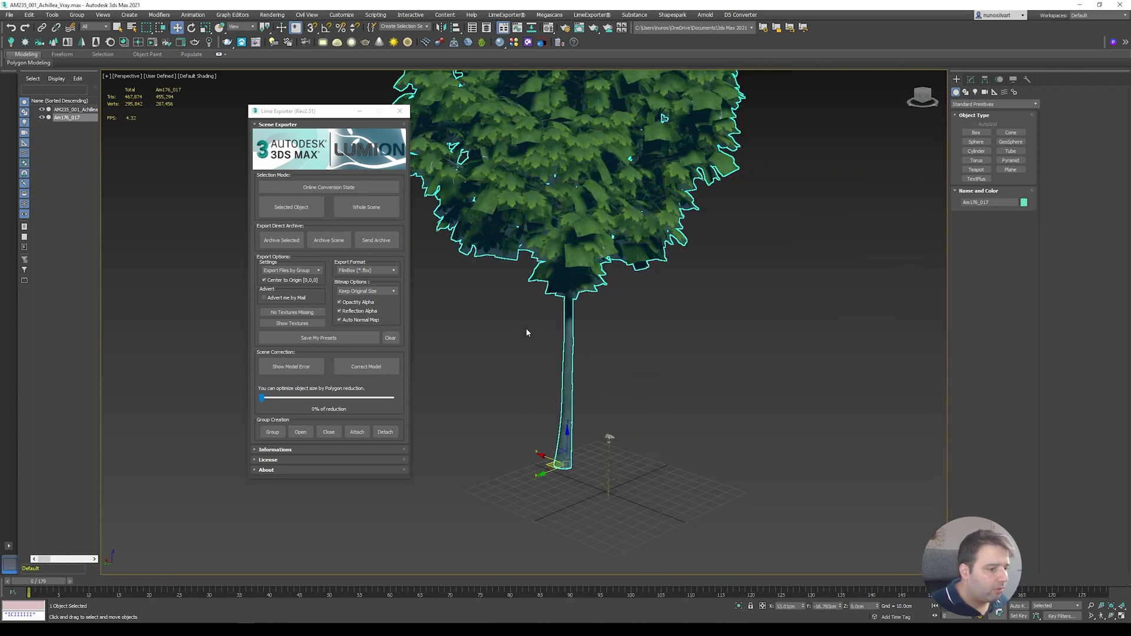
{"action": "left_click", "coordinate": [272, 431]}
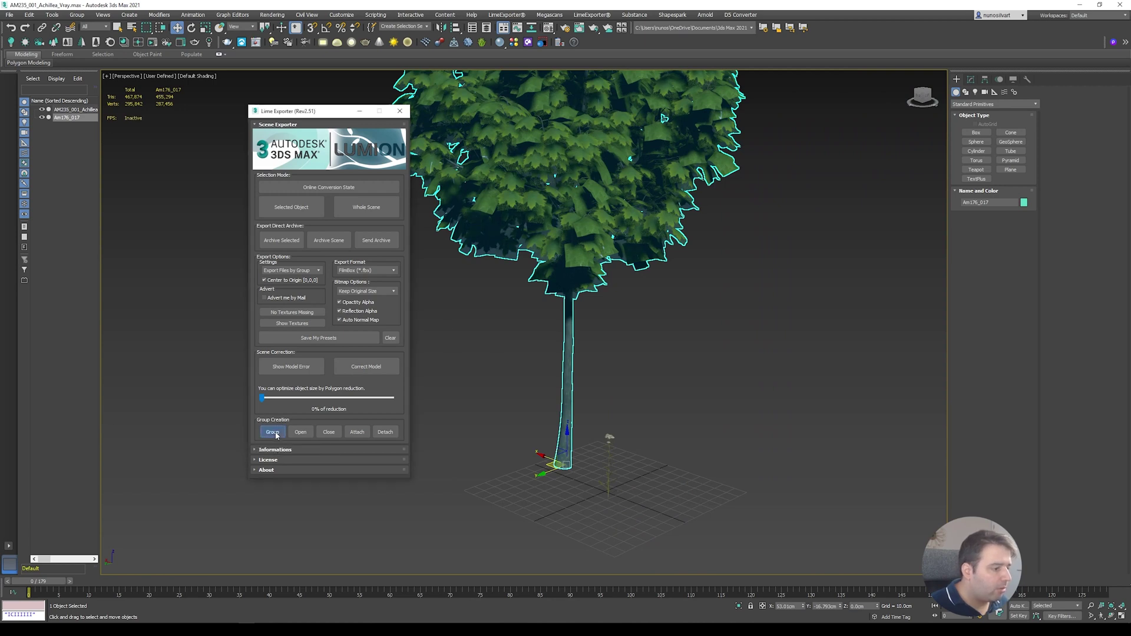
{"action": "left_click", "coordinate": [382, 307]}
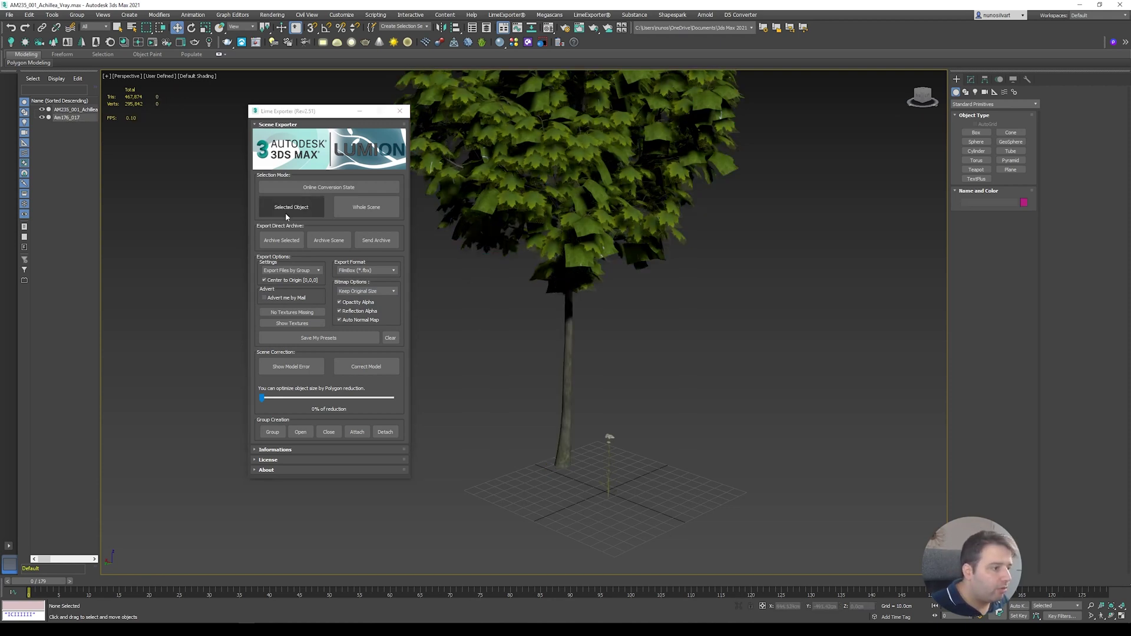
Export the Achillea and the tree together as selected objects with Lime Exporter, download the converted files and check the FBX files
{"action": "key", "text": "ctrl+a"}
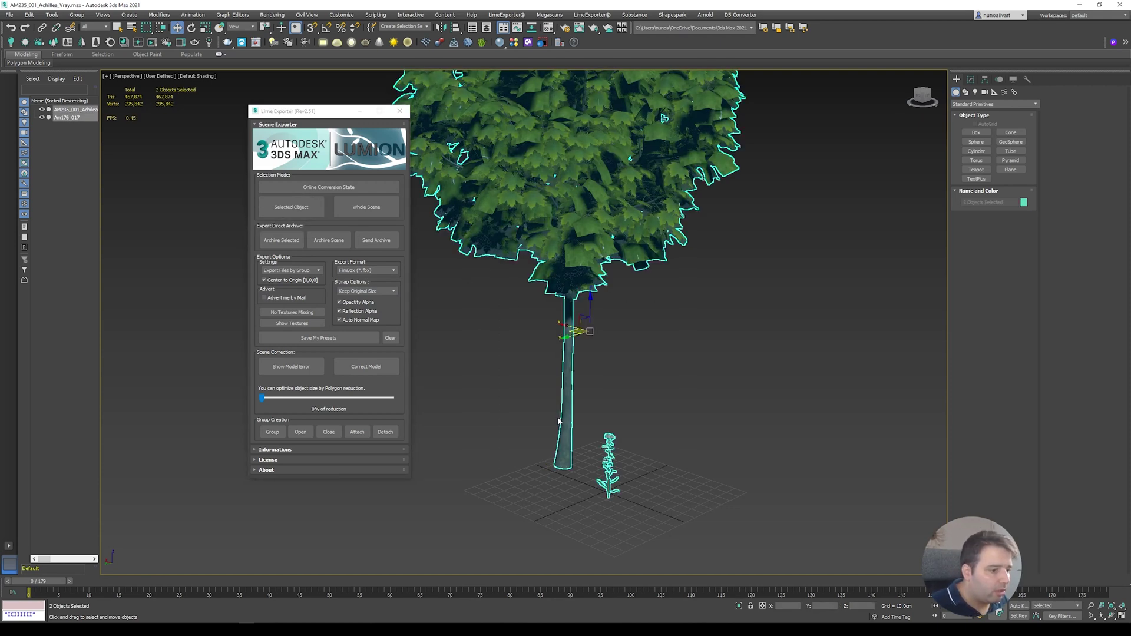
{"action": "left_click", "coordinate": [306, 209]}
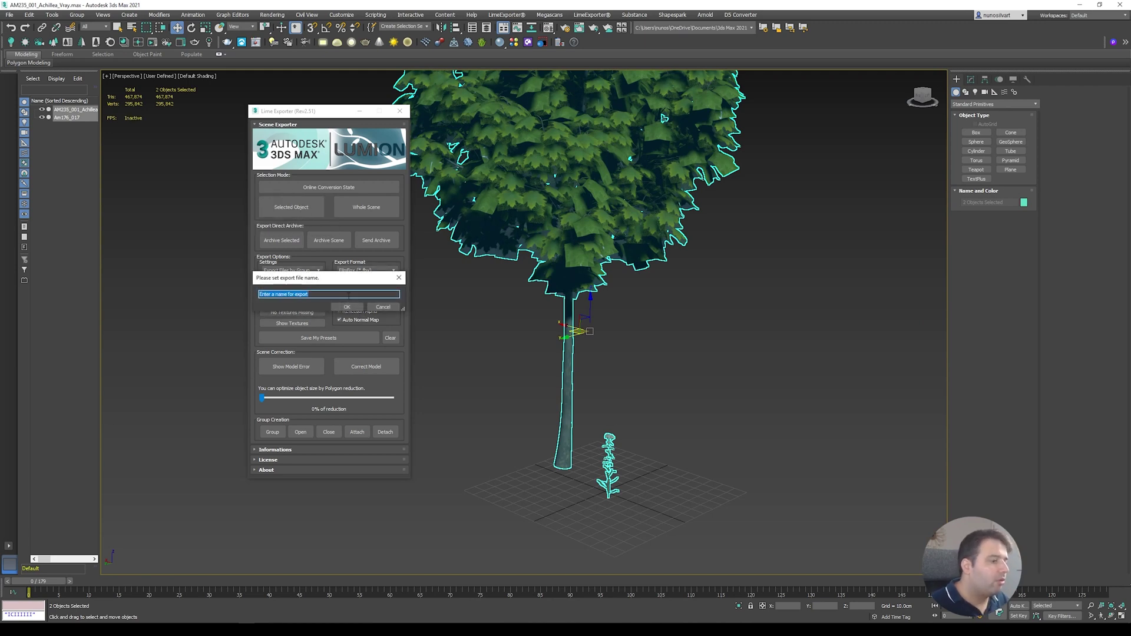
{"action": "left_click", "coordinate": [347, 307]}
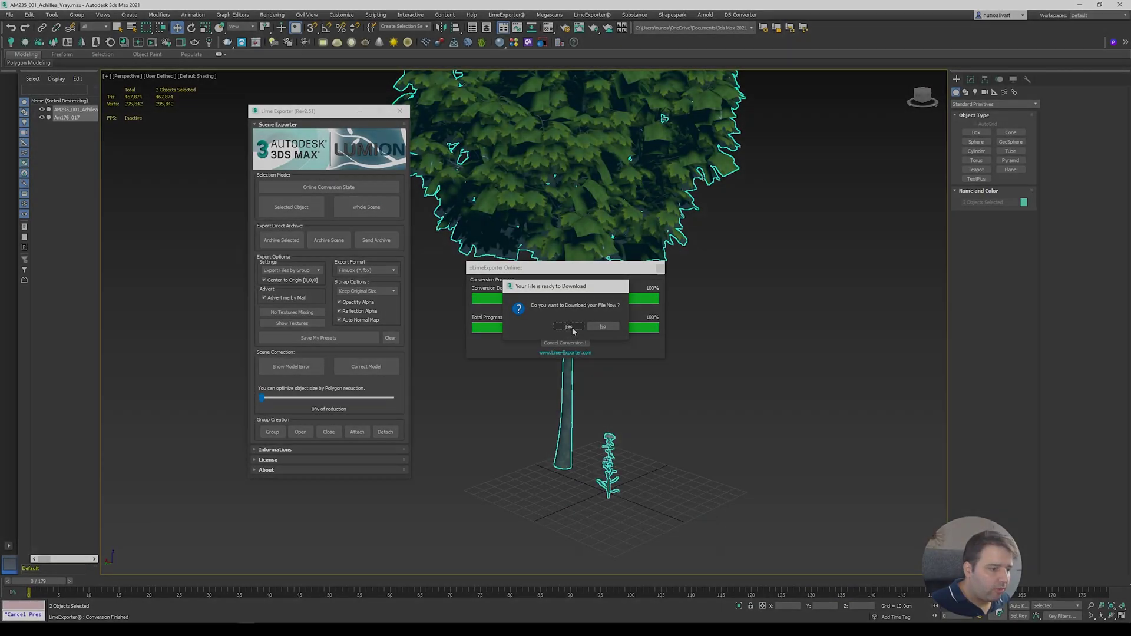
{"action": "left_click", "coordinate": [568, 326]}
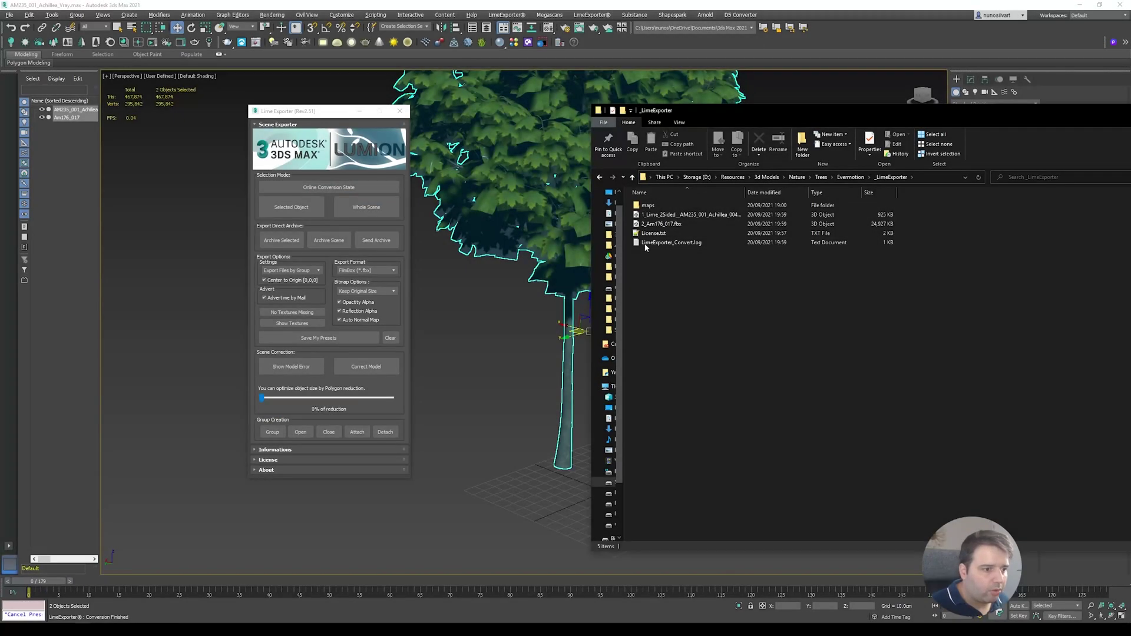
{"action": "left_click", "coordinate": [657, 215]}
{"action": "left_click", "coordinate": [666, 226]}
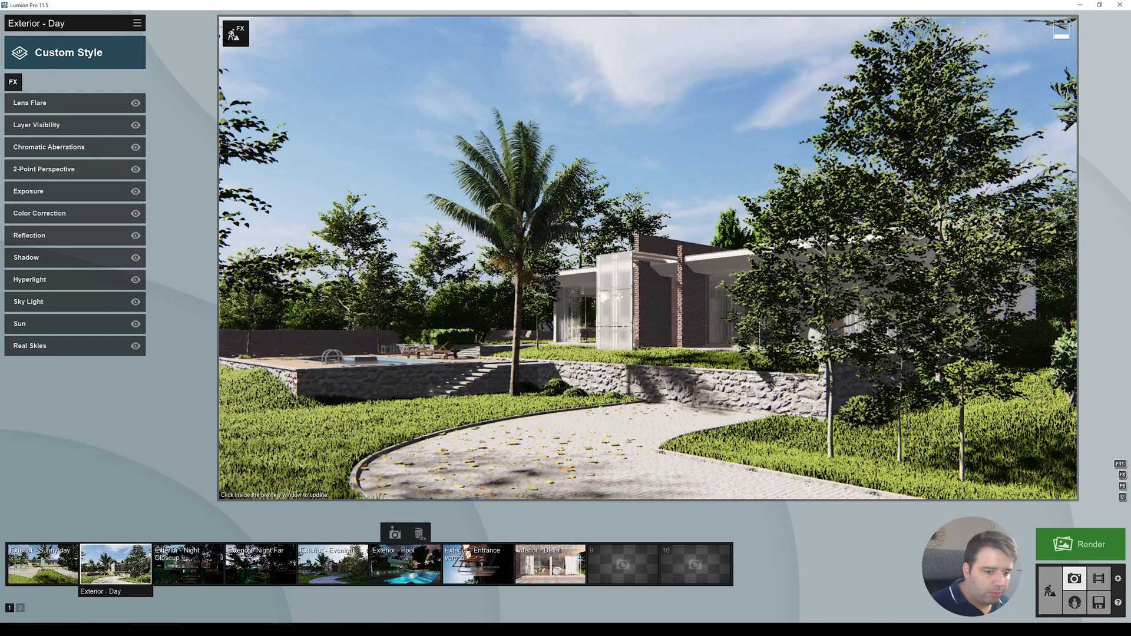
Switch to Lumion's build mode, import 1_Lime_2Sided__AM235_001_Achillea_004.fbx and place it on the lawn near the palm
{"action": "left_click", "coordinate": [1048, 589]}
{"action": "left_click", "coordinate": [19, 586]}
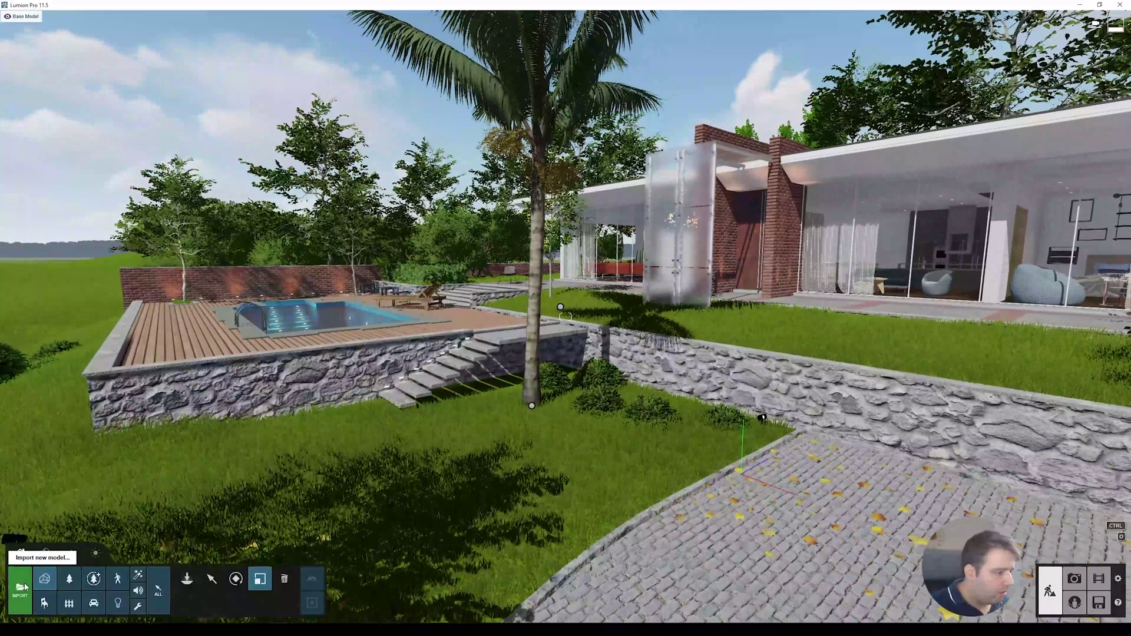
{"action": "left_click", "coordinate": [19, 554]}
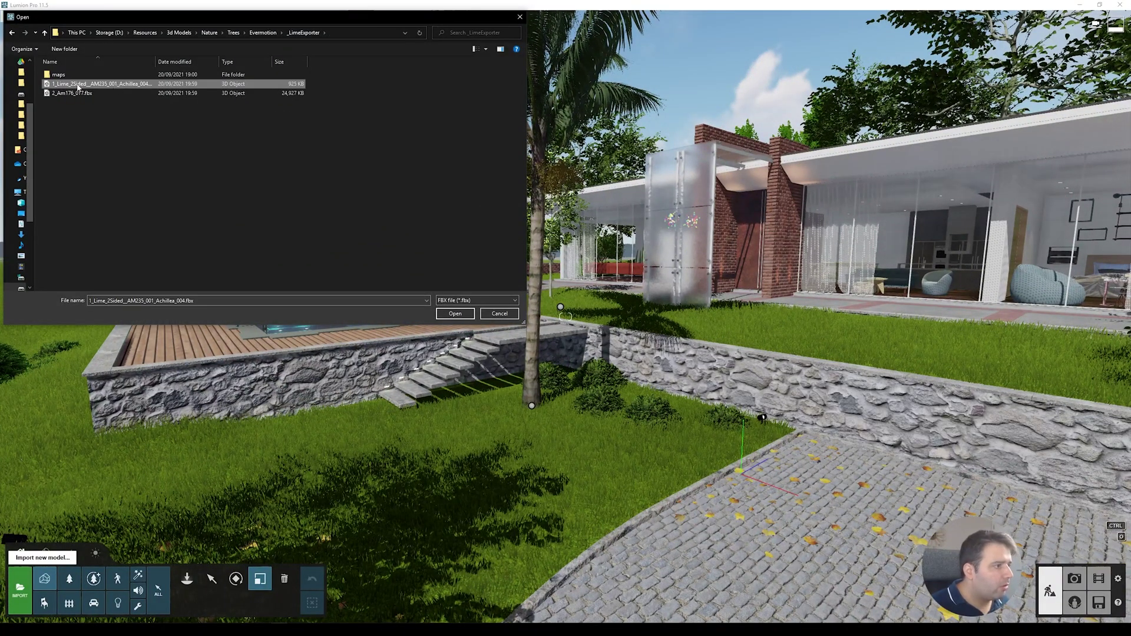
{"action": "double_click", "coordinate": [77, 87]}
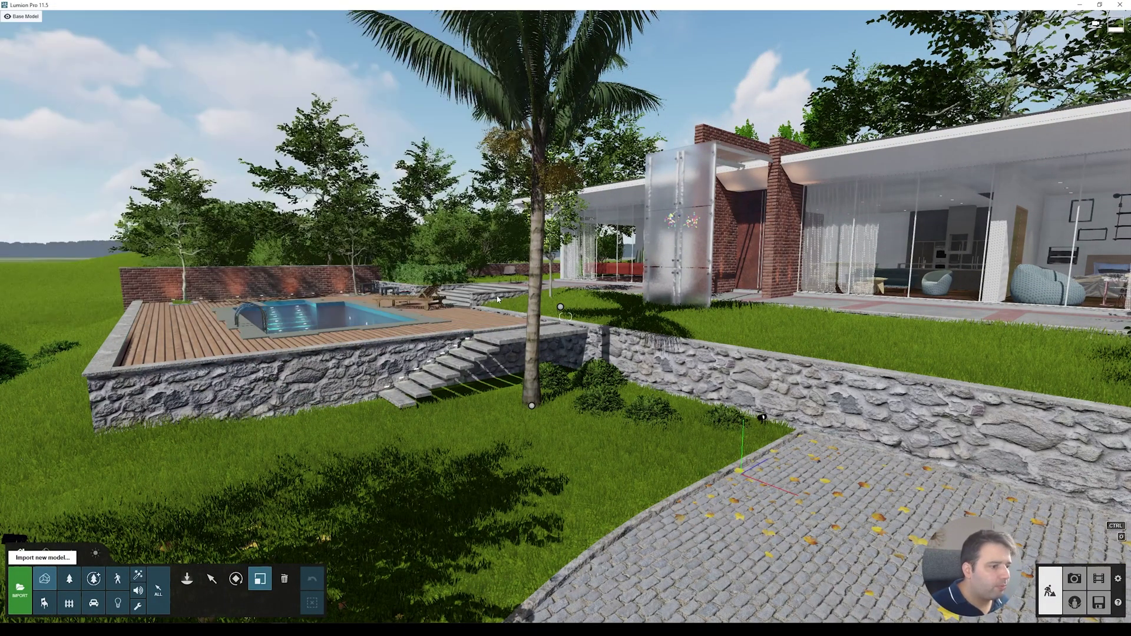
{"action": "left_click", "coordinate": [692, 404]}
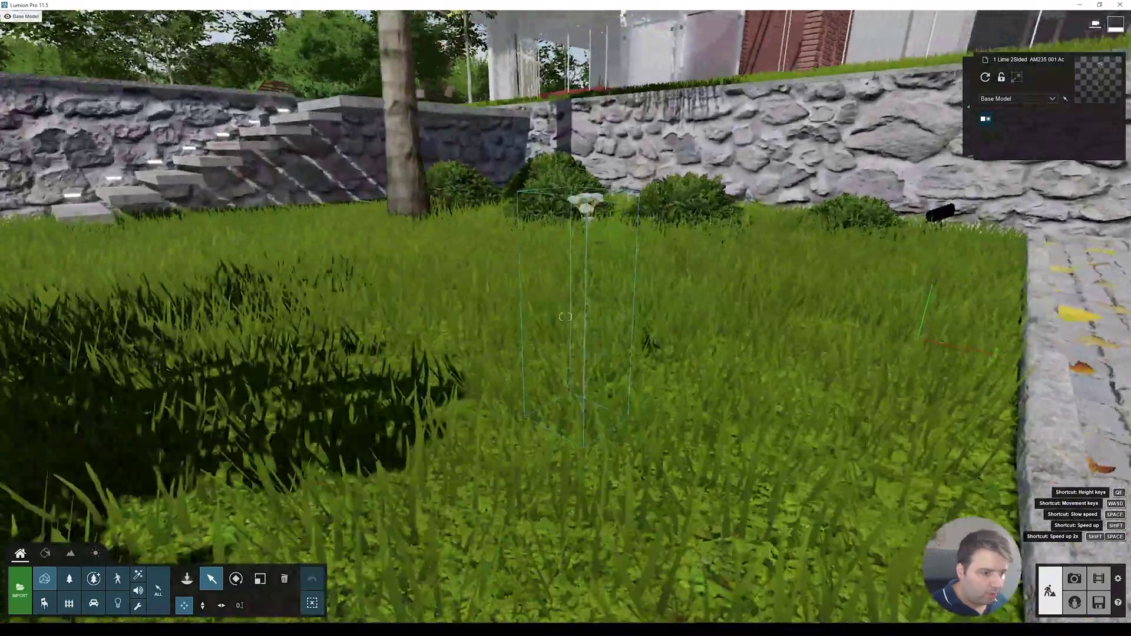
Move the Achillea plant a short way across the grass towards the paved driveway
{"action": "right_click_drag", "start_coordinate": [566, 317], "coordinate": [566, 436]}
{"action": "key", "text": "e"}
{"action": "key", "text": "s"}
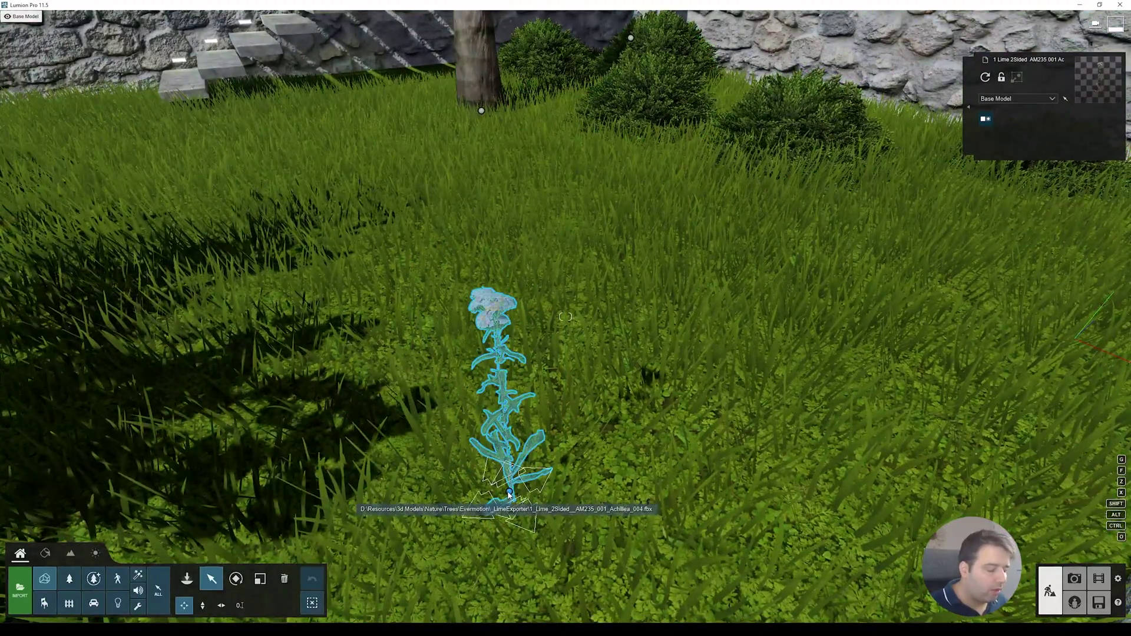
{"action": "left_click_drag", "start_coordinate": [510, 495], "coordinate": [677, 509]}
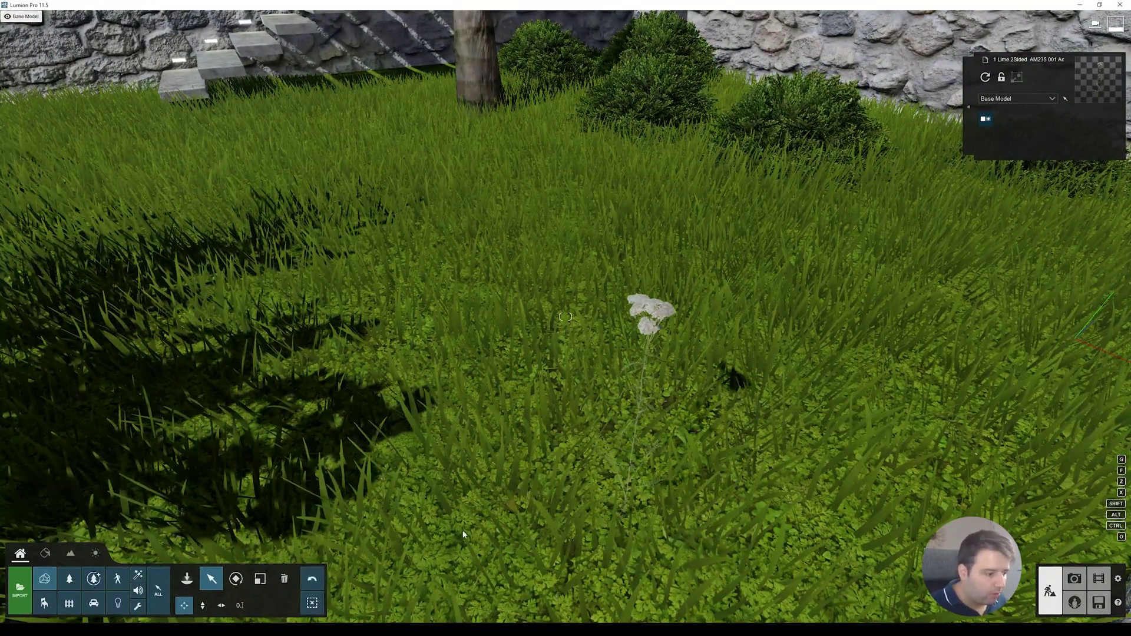
Assign a Standard material to the Achillea plant in the Material Editor
{"action": "left_click", "coordinate": [45, 553]}
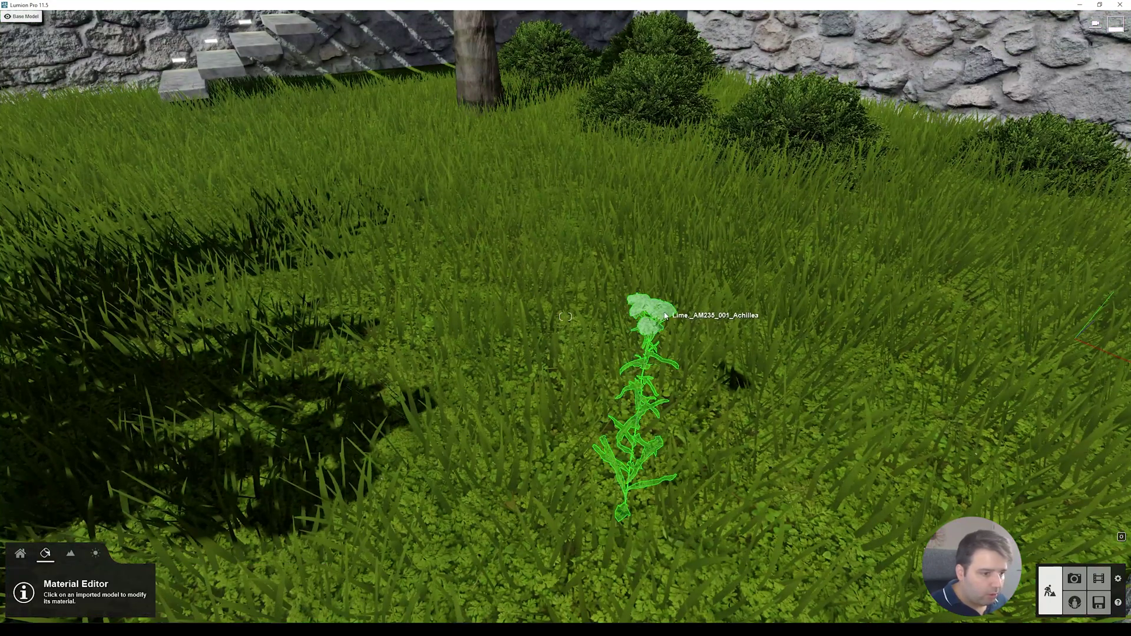
{"action": "left_click", "coordinate": [242, 447]}
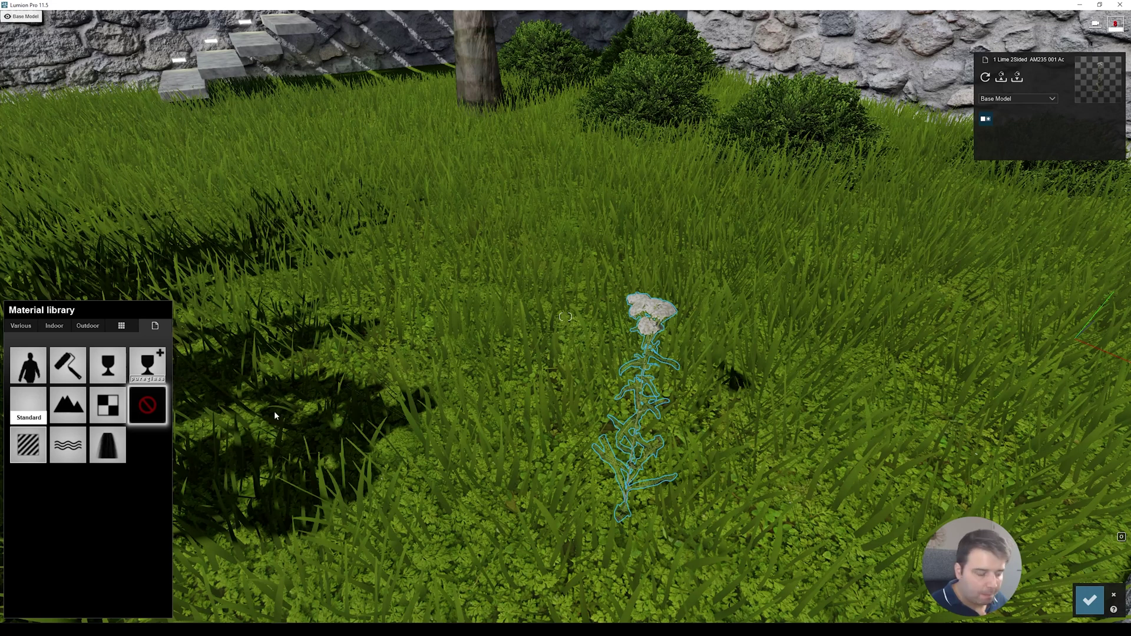
{"action": "left_click", "coordinate": [28, 405]}
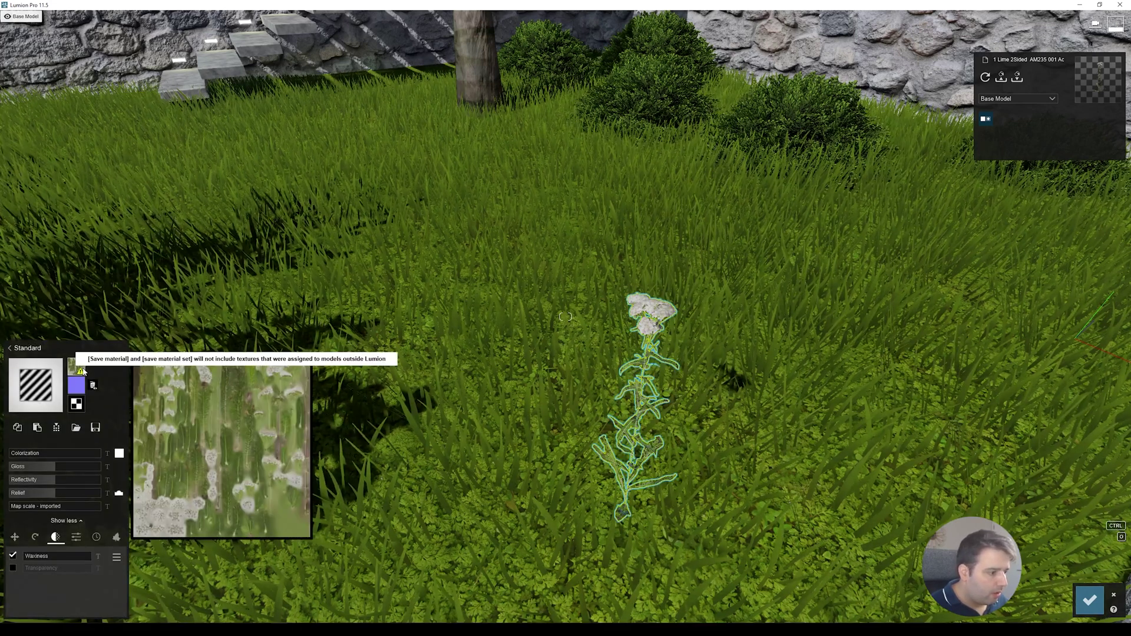
Set the Achillea material's reflectivity to 0.5, adjust its waxiness and save the material changes
{"action": "left_click_drag", "start_coordinate": [42, 479], "coordinate": [31, 489]}
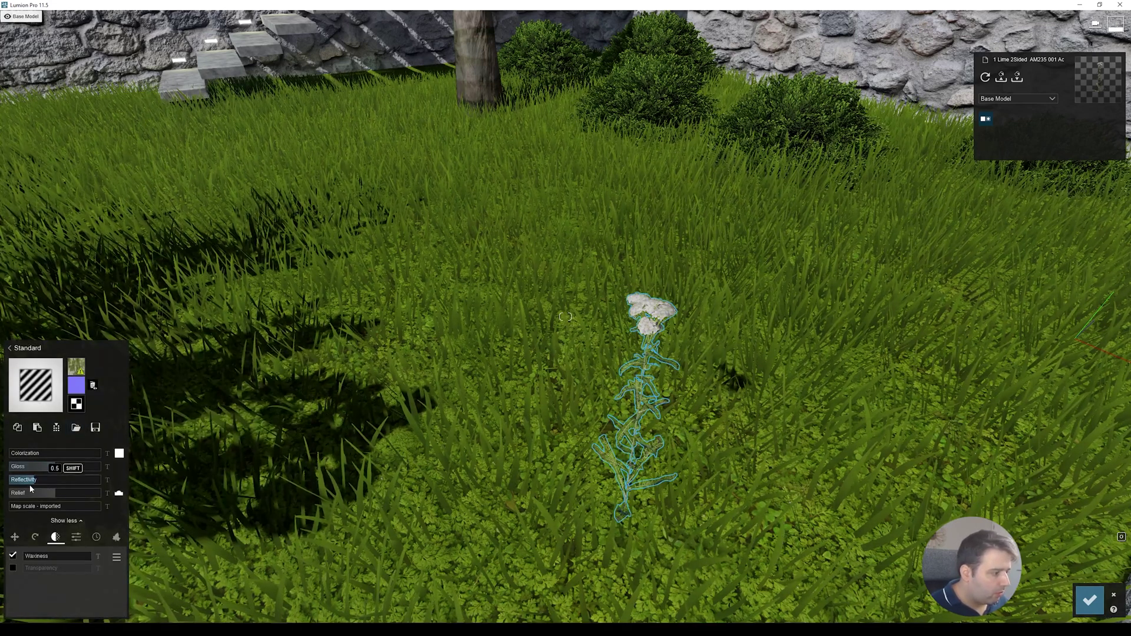
{"action": "left_click", "coordinate": [55, 556]}
{"action": "key", "text": "s"}
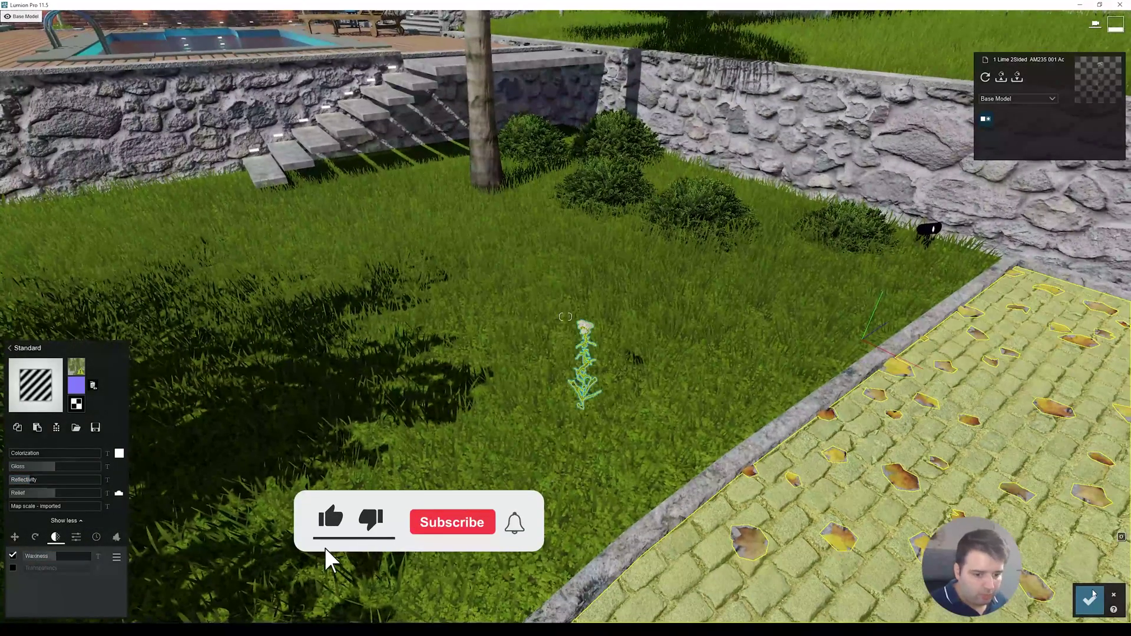
{"action": "left_click", "coordinate": [1089, 598]}
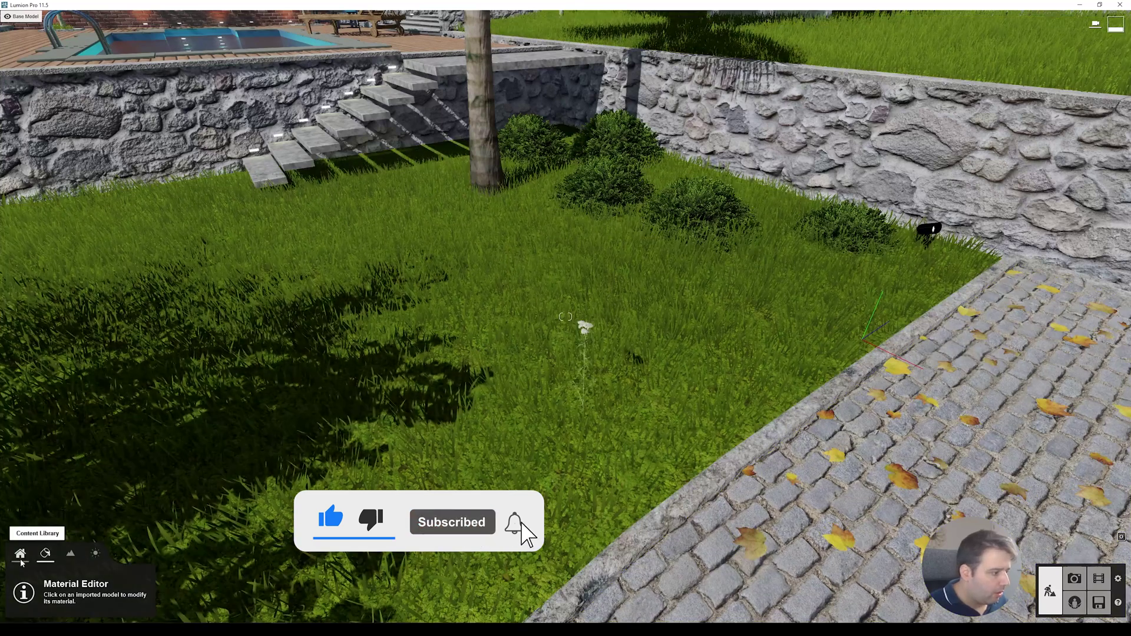
Import 2_Am176_017.fbx with its default import settings and place the tree on the lawn beside the palm and the paved driveway
{"action": "left_click", "coordinate": [31, 582]}
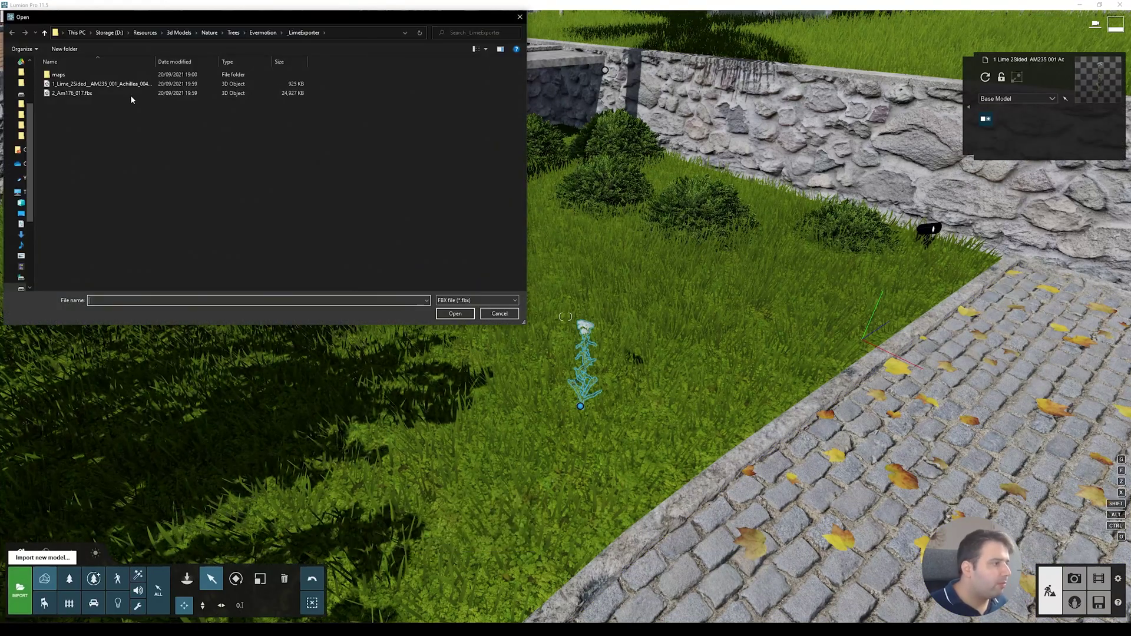
{"action": "double_click", "coordinate": [79, 94]}
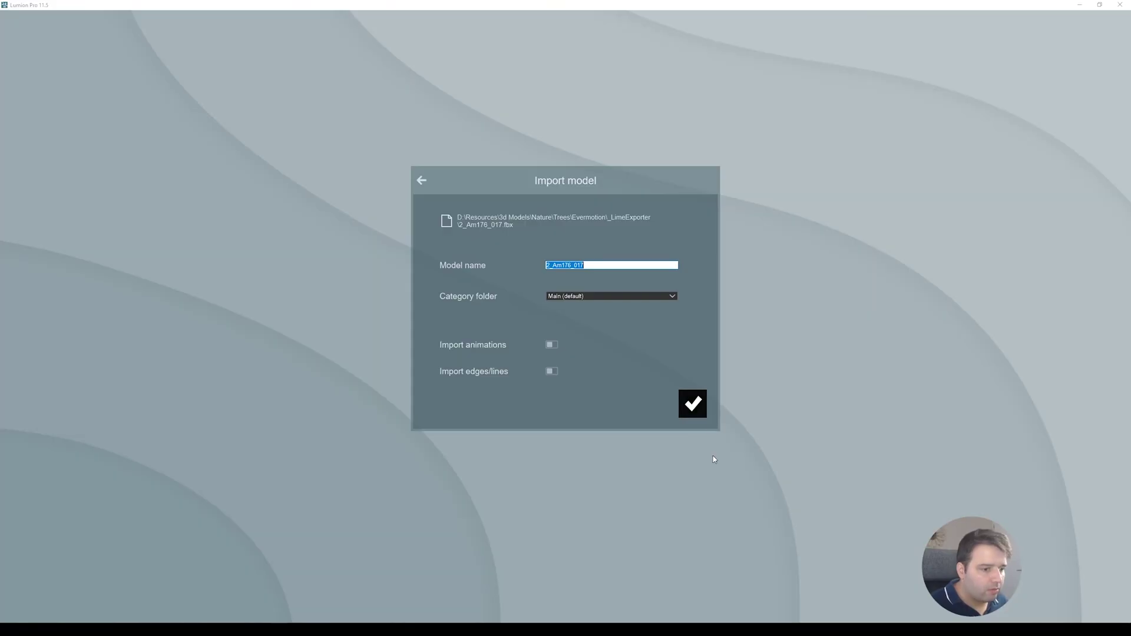
{"action": "left_click", "coordinate": [691, 399]}
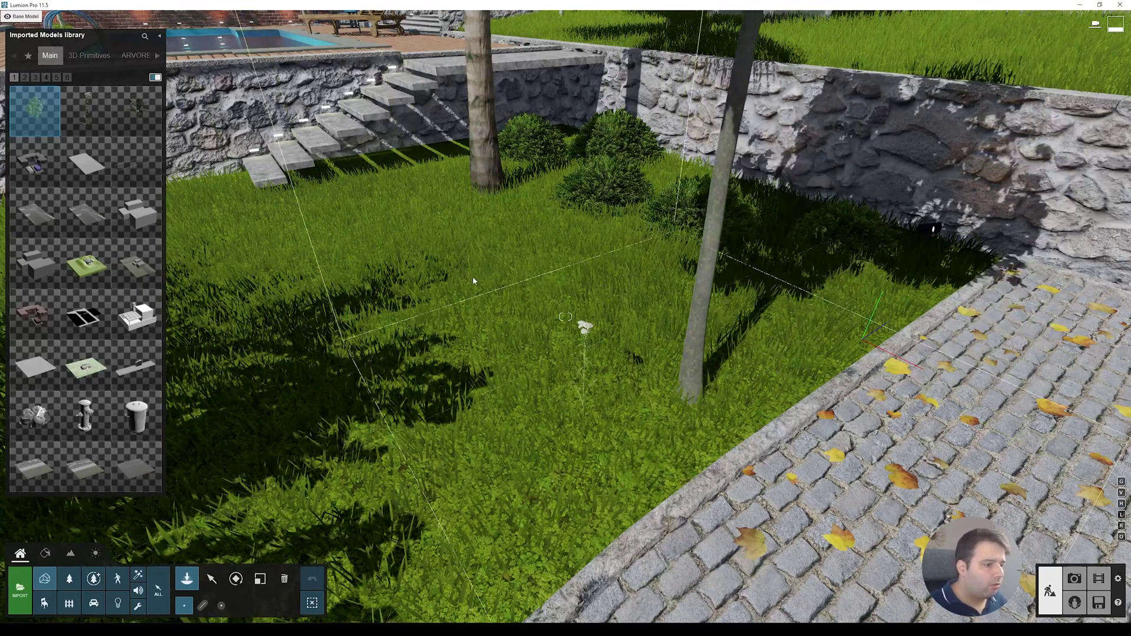
{"action": "key", "text": "s"}
{"action": "key", "text": "s"}
{"action": "key", "text": "q"}
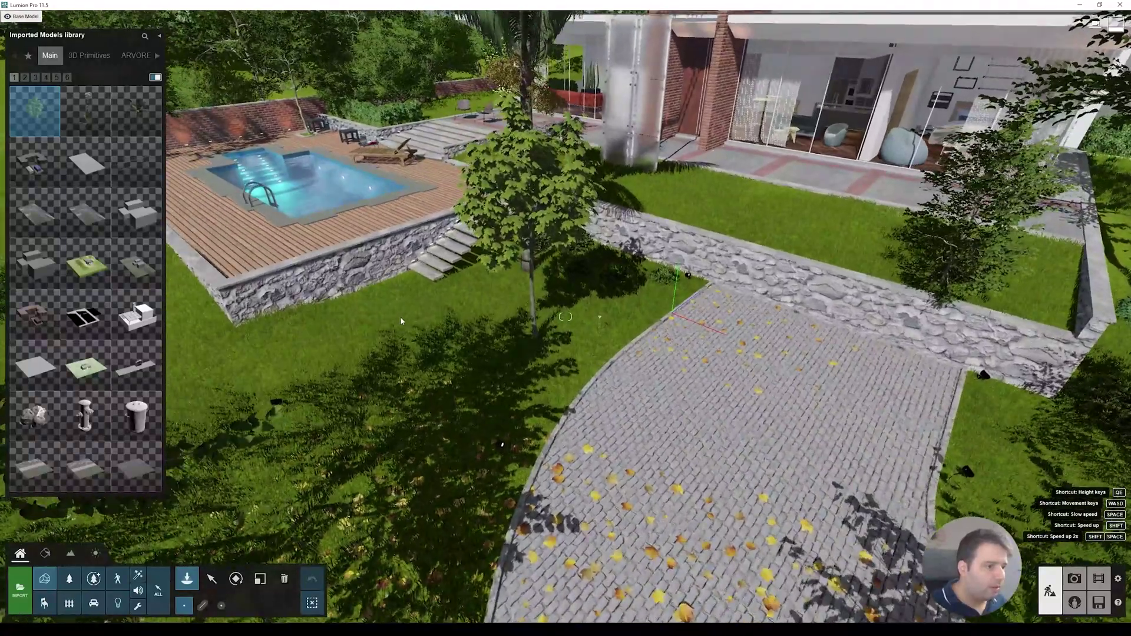
{"action": "left_click_drag", "start_coordinate": [533, 329], "coordinate": [598, 299]}
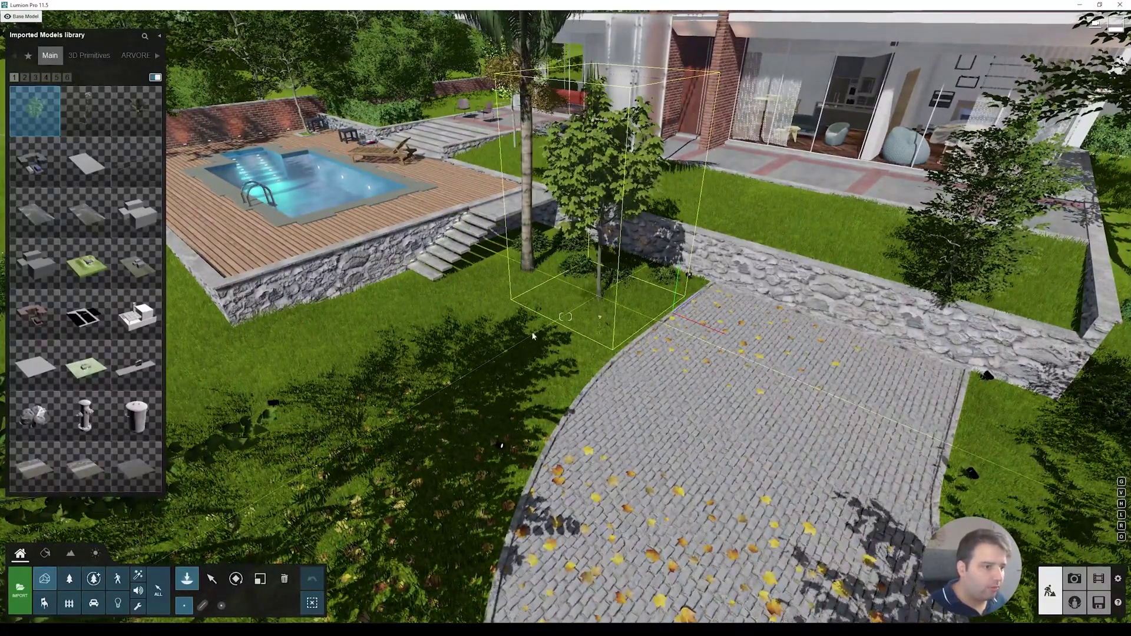
Assign a Standard material to the imported tree's leaf surface Lime__Am176_017_004 in the Material Editor
{"action": "left_click", "coordinate": [45, 556]}
{"action": "right_click_drag", "start_coordinate": [481, 379], "coordinate": [505, 353]}
{"action": "right_click_drag", "start_coordinate": [565, 317], "coordinate": [562, 344]}
{"action": "key", "text": "w"}
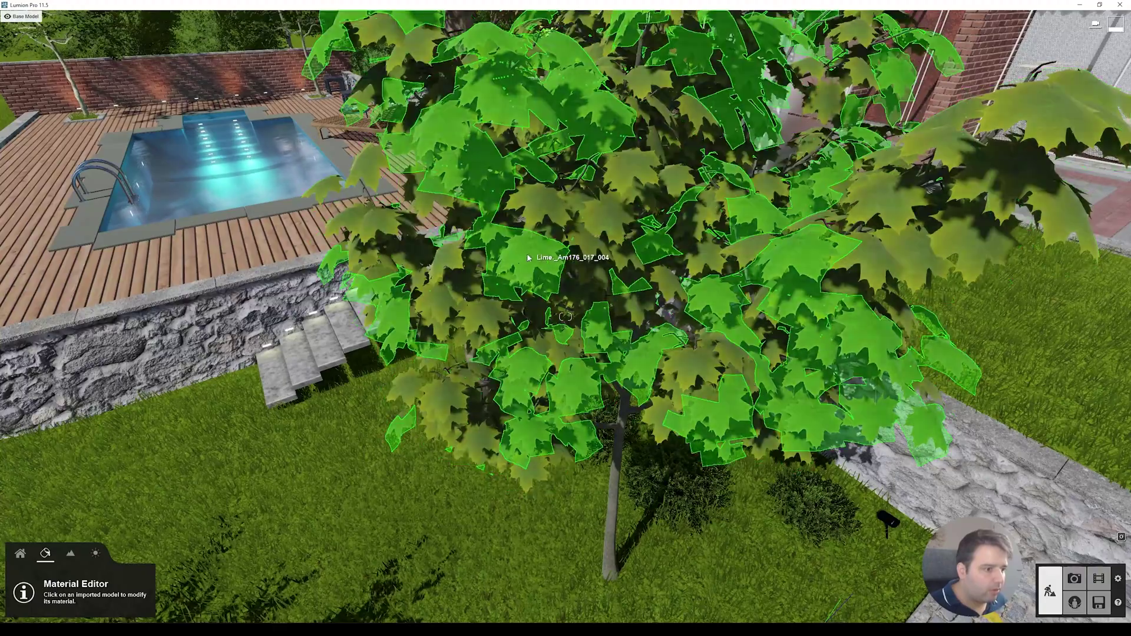
{"action": "left_click", "coordinate": [527, 252]}
{"action": "left_click", "coordinate": [19, 453]}
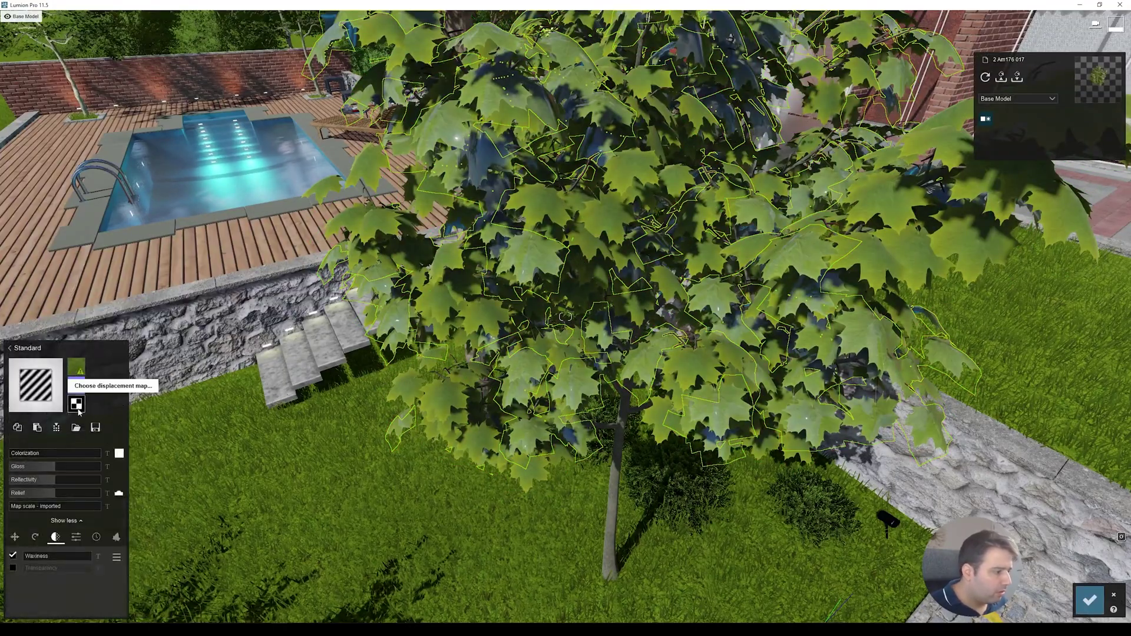
{"action": "key", "text": "w"}
{"action": "key", "text": "s"}
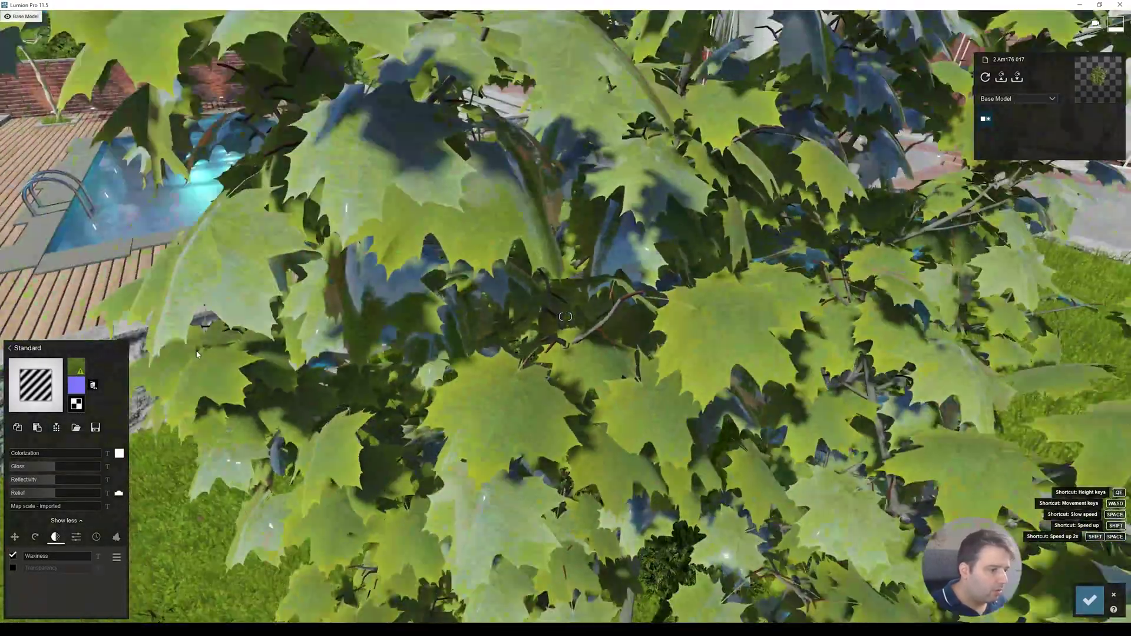
{"action": "right_click_drag", "start_coordinate": [190, 309], "coordinate": [190, 255]}
Generate a normal map from the leaf's colour texture and check the relief up close
{"action": "left_click", "coordinate": [93, 385]}
{"action": "left_click", "coordinate": [93, 386]}
{"action": "key", "text": "s"}
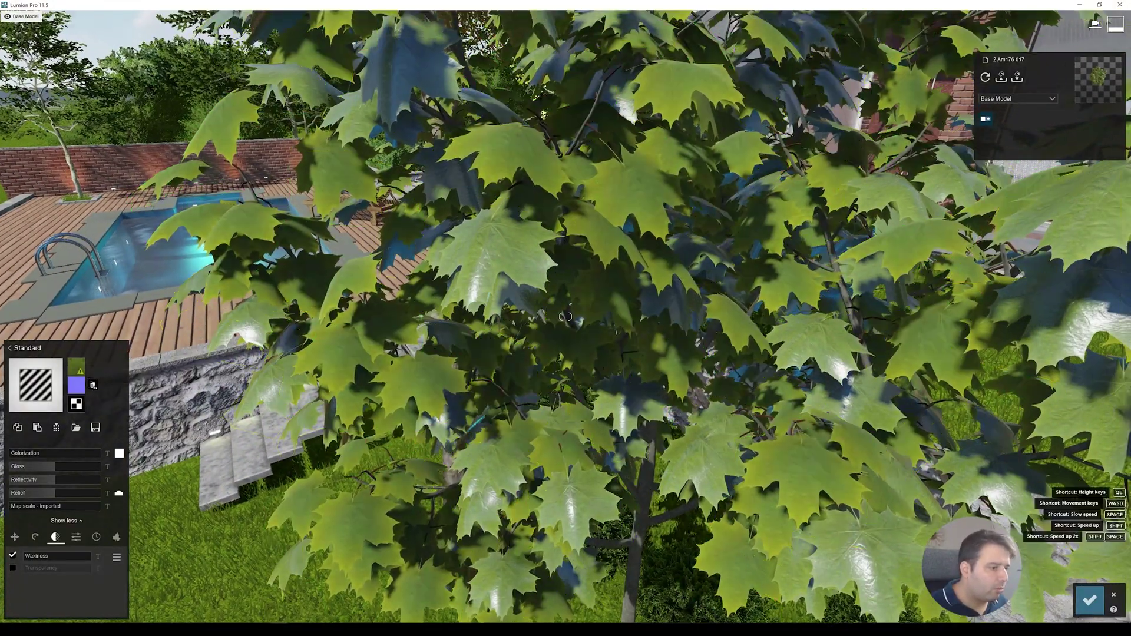
{"action": "key", "text": "w"}
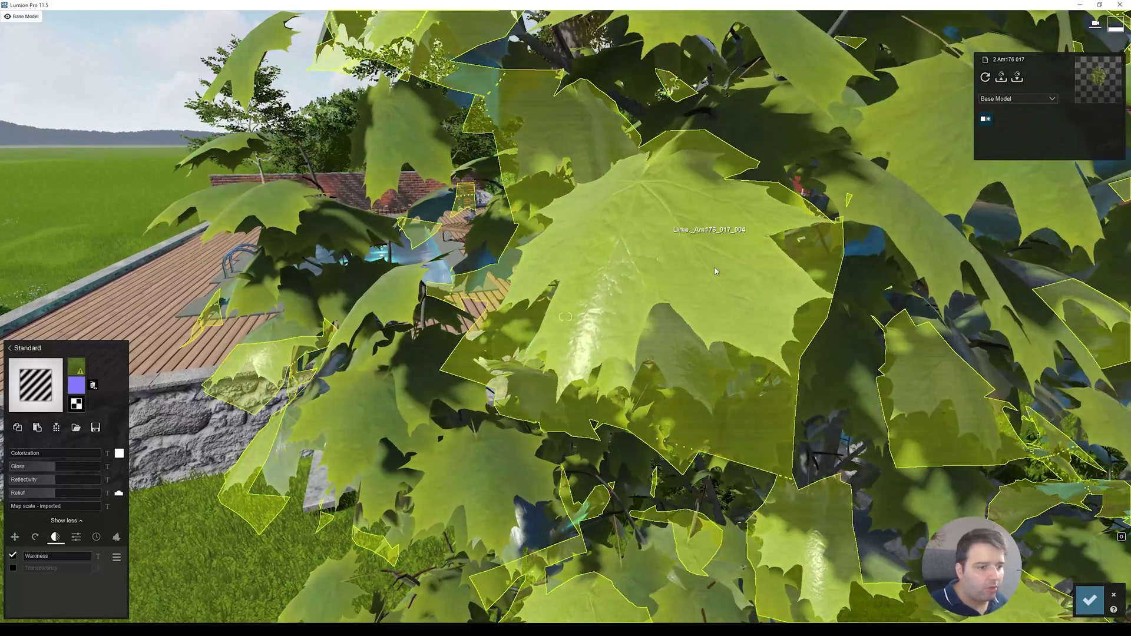
Load the Am176_017 maple-leaf NRM.jpg as the leaf's normal map, with gloss 1.0, reflectivity about 0.5 and waxiness 0.5
{"action": "mouse_move", "coordinate": [54, 481]}
{"action": "left_mouse_down"}
{"action": "mouse_move", "coordinate": [39, 480]}
{"action": "mouse_move", "coordinate": [43, 468]}
{"action": "mouse_move", "coordinate": [59, 469]}
{"action": "left_mouse_up"}
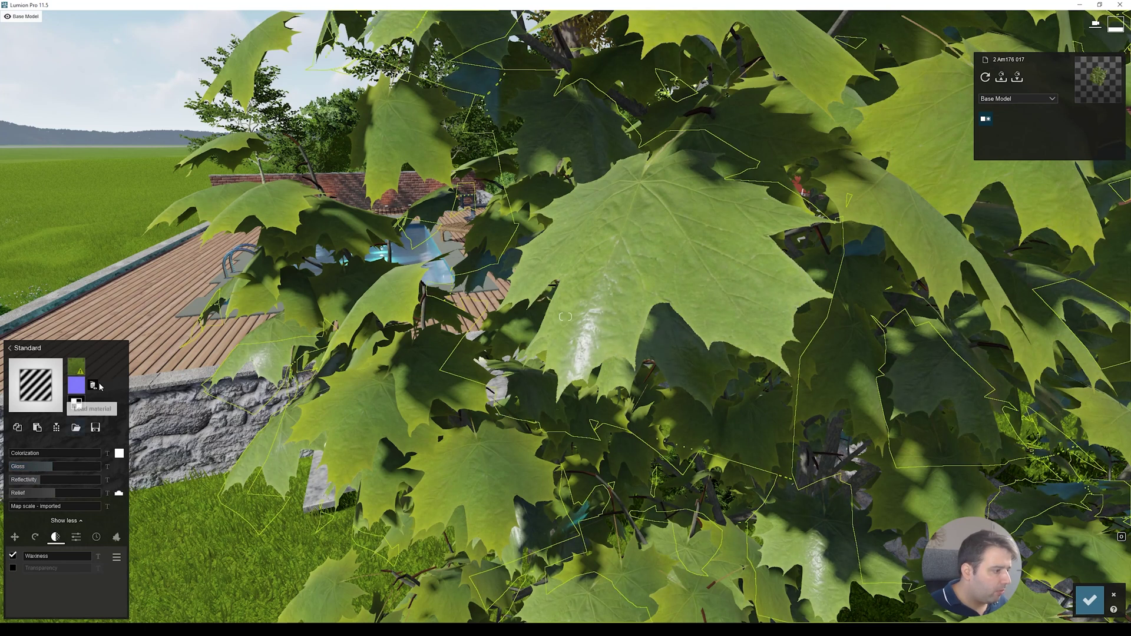
{"action": "left_click", "coordinate": [76, 385]}
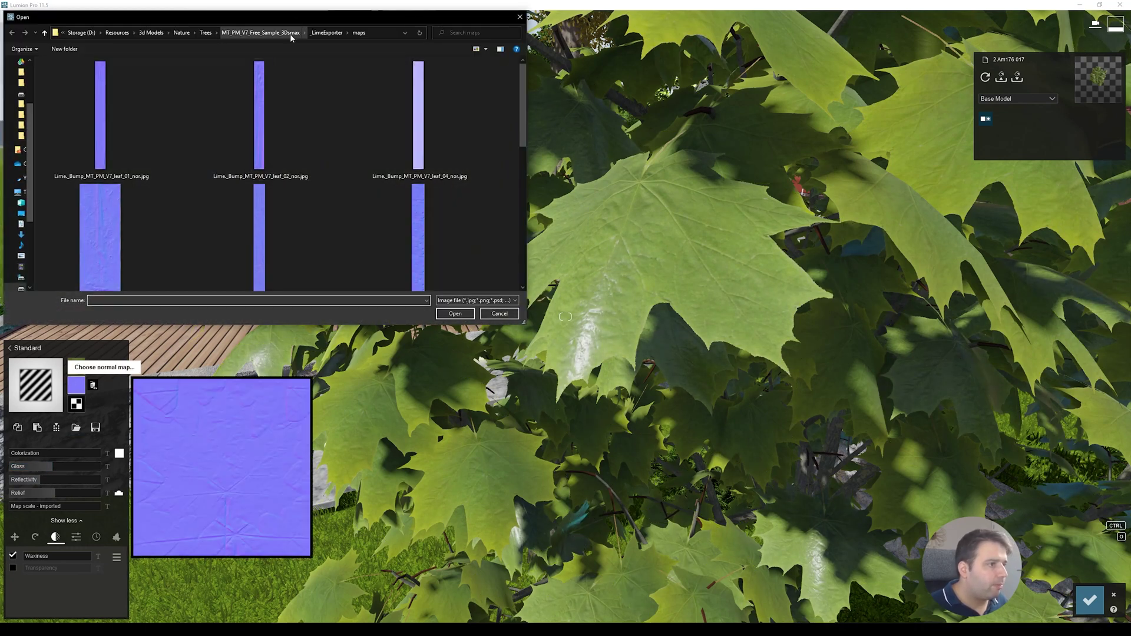
{"action": "left_click", "coordinate": [212, 33]}
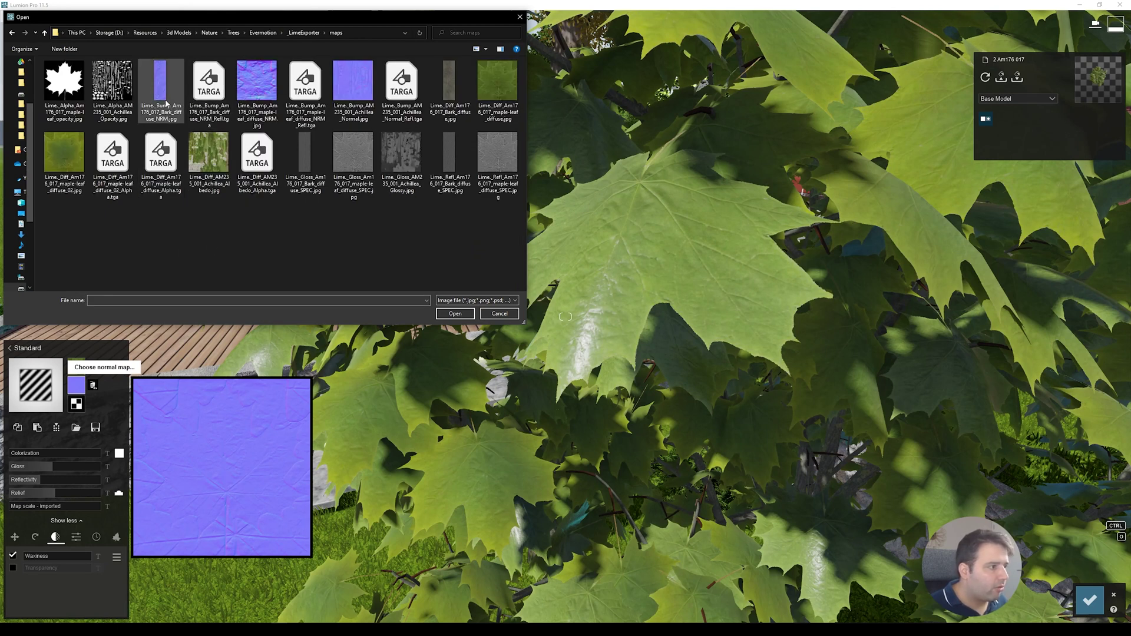
{"action": "double_click", "coordinate": [255, 83]}
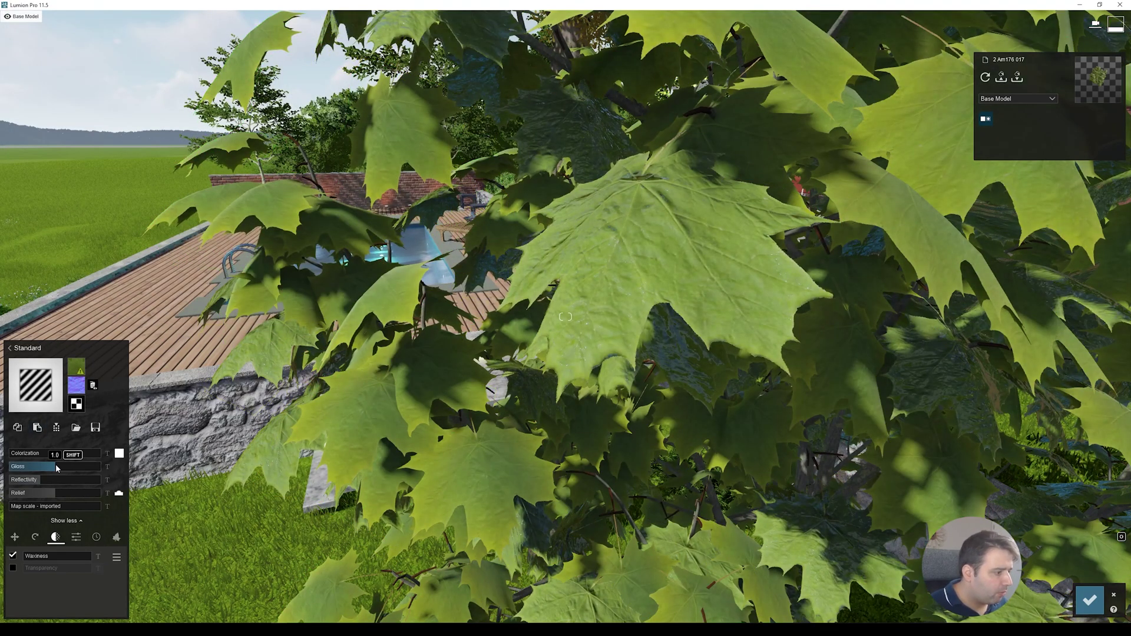
{"action": "left_click_drag", "start_coordinate": [48, 480], "coordinate": [39, 481]}
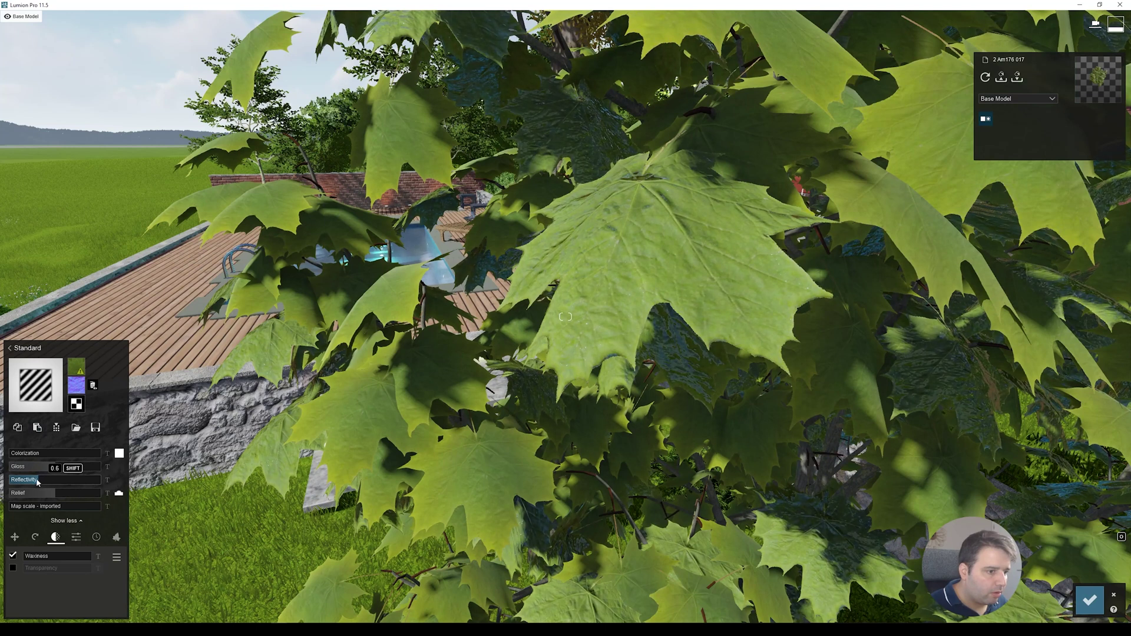
{"action": "left_click_drag", "start_coordinate": [33, 558], "coordinate": [91, 556]}
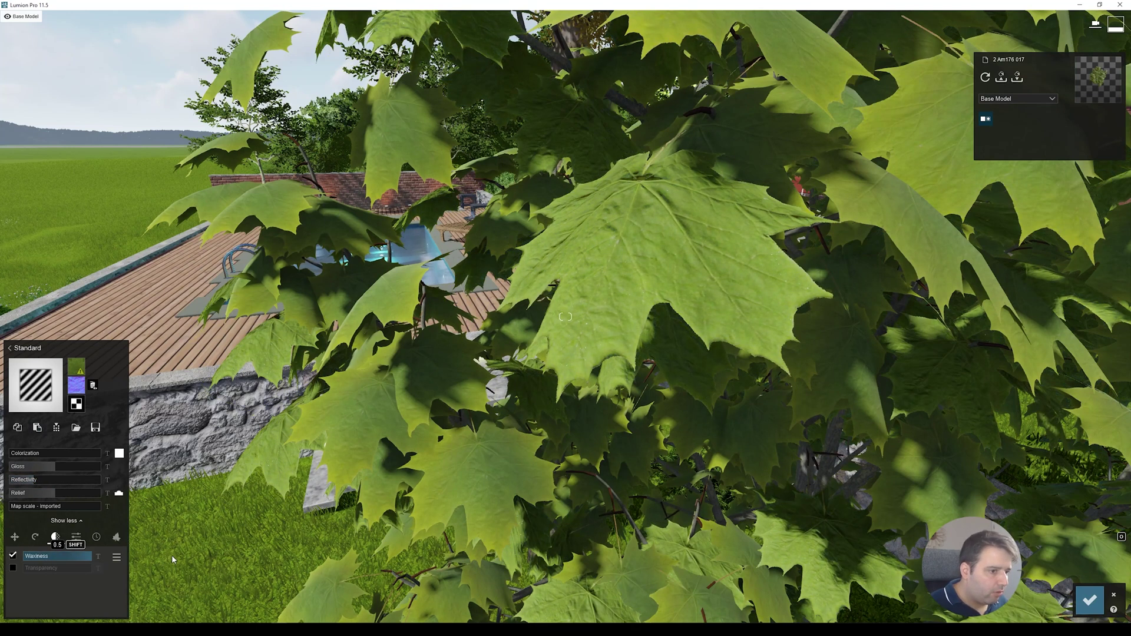
Assign Standard to the tree's other leaf surfaces and paste the finished leaf material onto them
{"action": "left_click", "coordinate": [377, 398]}
{"action": "left_click", "coordinate": [34, 441]}
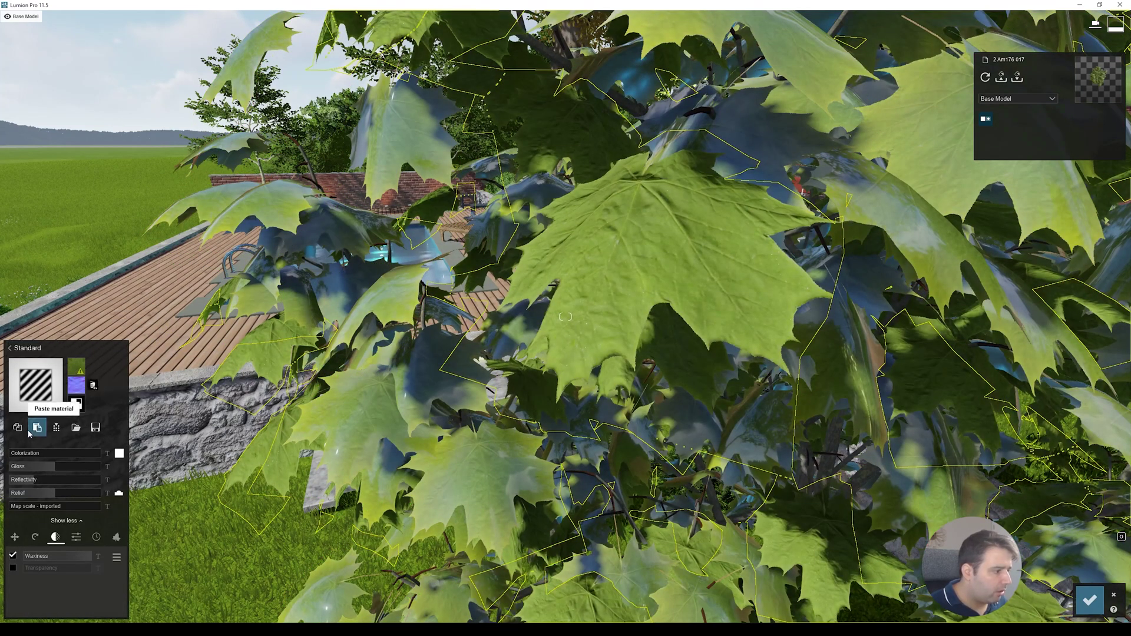
{"action": "left_click", "coordinate": [31, 430]}
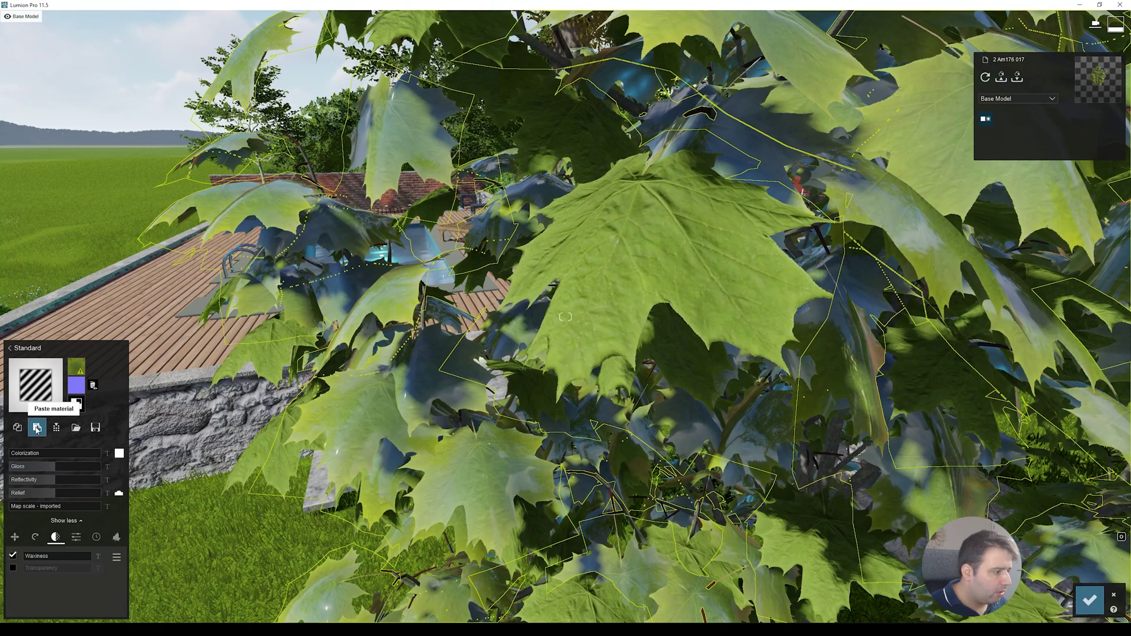
{"action": "left_click", "coordinate": [36, 429]}
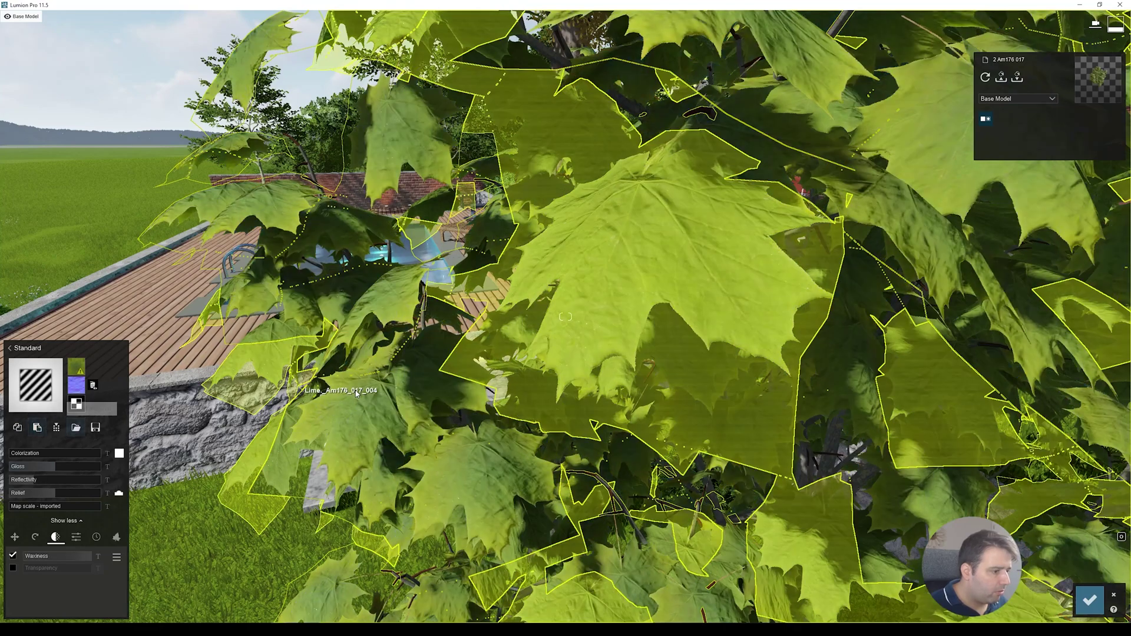
{"action": "key", "text": "s"}
{"action": "key", "text": "w"}
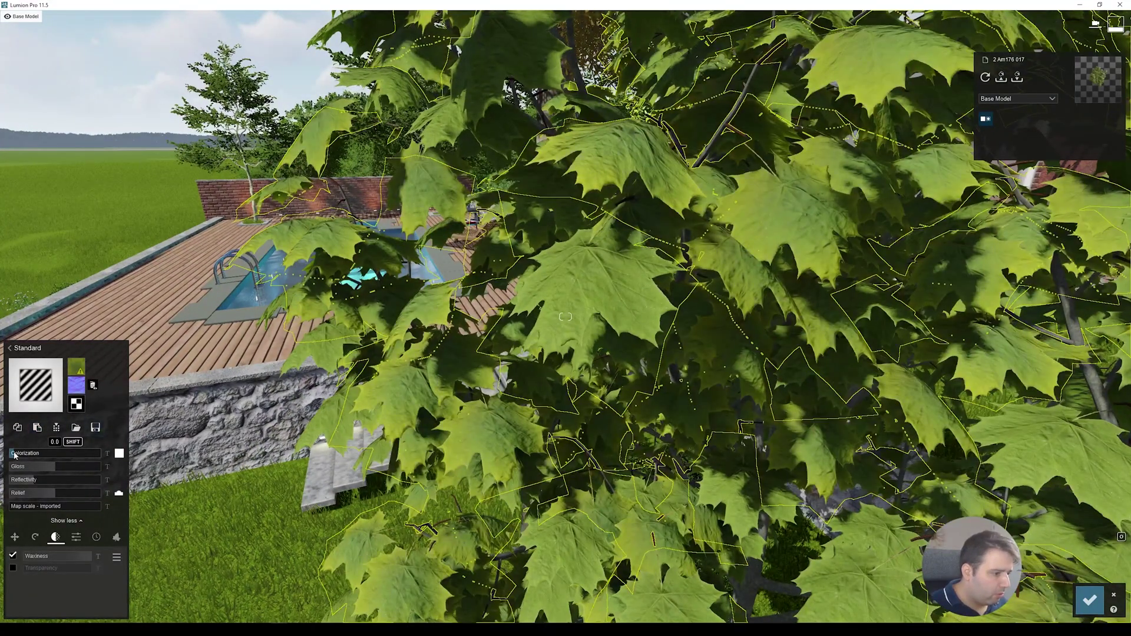
Add a slight white colorization to the tree's leaf material and compare it with the surrounding foliage
{"action": "left_click_drag", "start_coordinate": [14, 454], "coordinate": [21, 454]}
{"action": "key", "text": "s"}
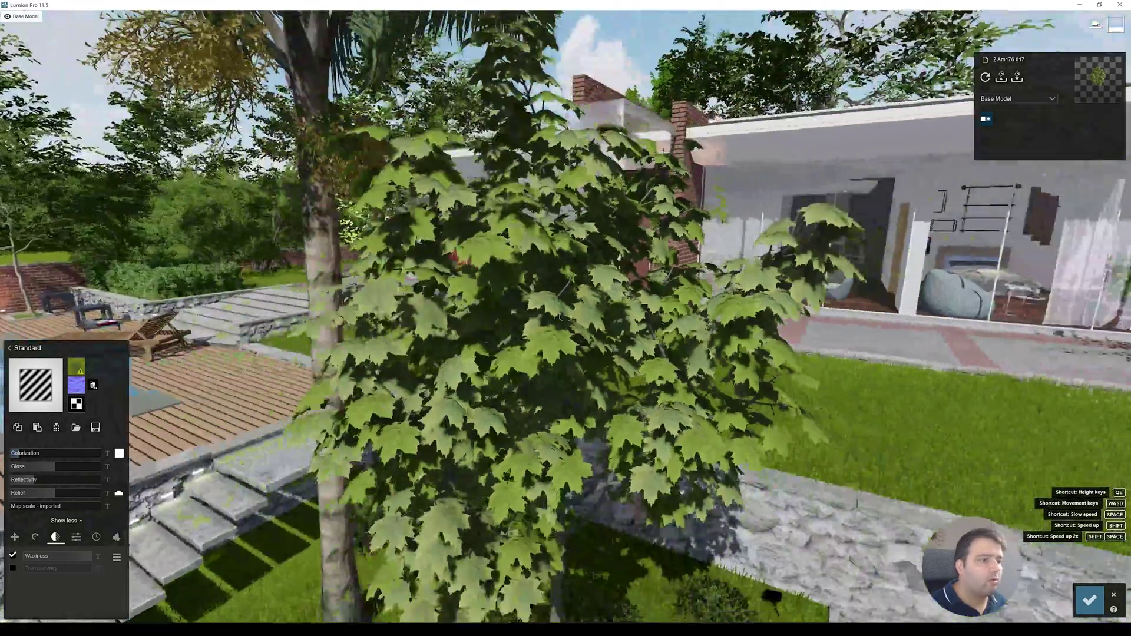
{"action": "key", "text": "w"}
{"action": "right_click_drag", "start_coordinate": [566, 317], "coordinate": [447, 354]}
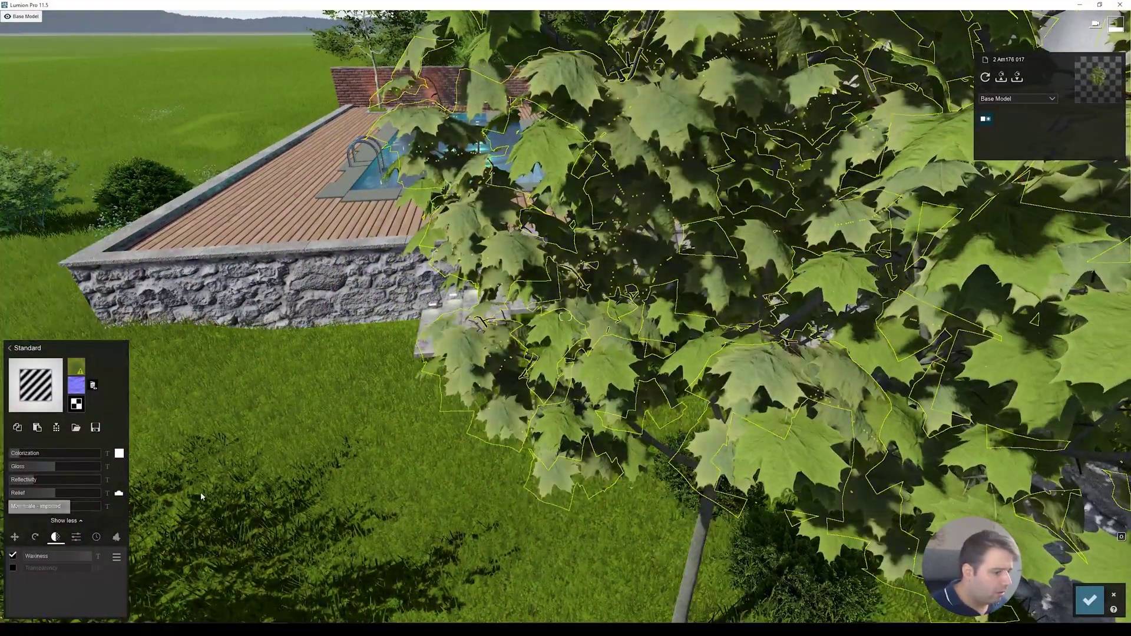
Assign a Standard material to the tree's trunk and load the Am176_017 Bark diffuse NRM.jpg as its normal map
{"action": "key", "text": "s"}
{"action": "right_click_drag", "start_coordinate": [201, 497], "coordinate": [371, 377]}
{"action": "key", "text": "e"}
{"action": "key", "text": "w"}
{"action": "right_click_drag", "start_coordinate": [591, 389], "coordinate": [598, 427]}
{"action": "key", "text": "w"}
{"action": "key", "text": "s"}
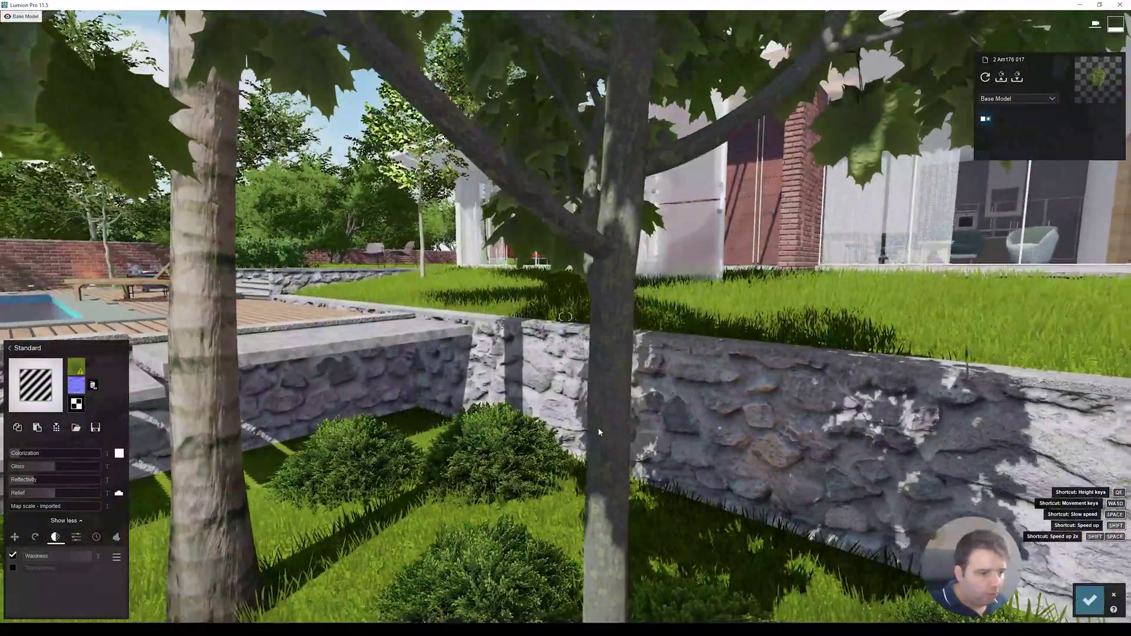
{"action": "left_click", "coordinate": [606, 444]}
{"action": "left_click", "coordinate": [28, 445]}
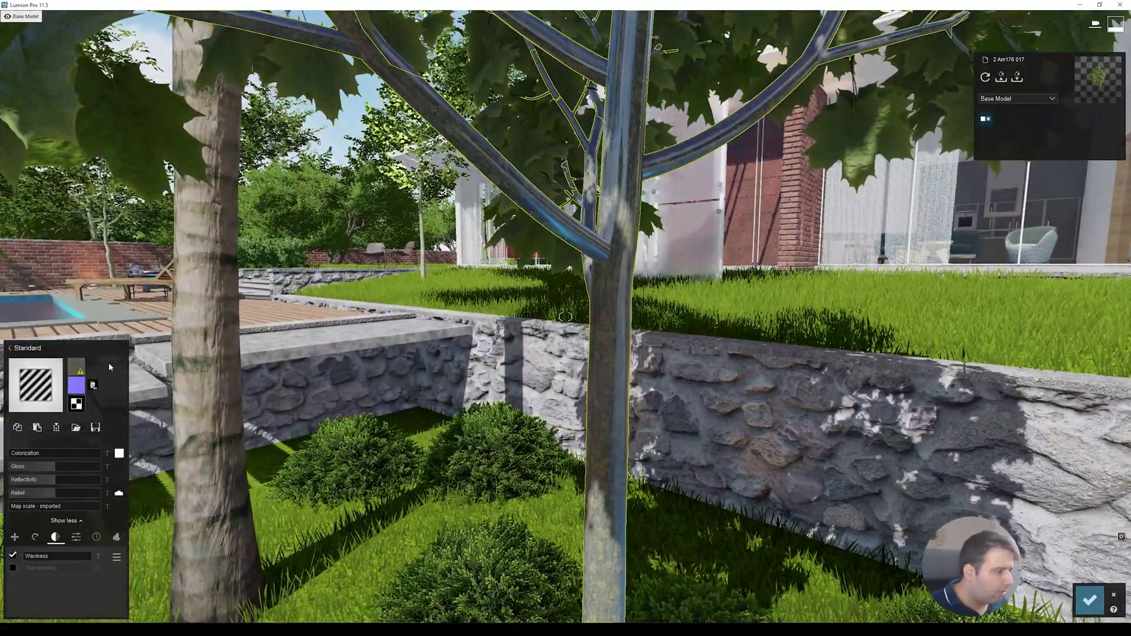
{"action": "left_click", "coordinate": [140, 386]}
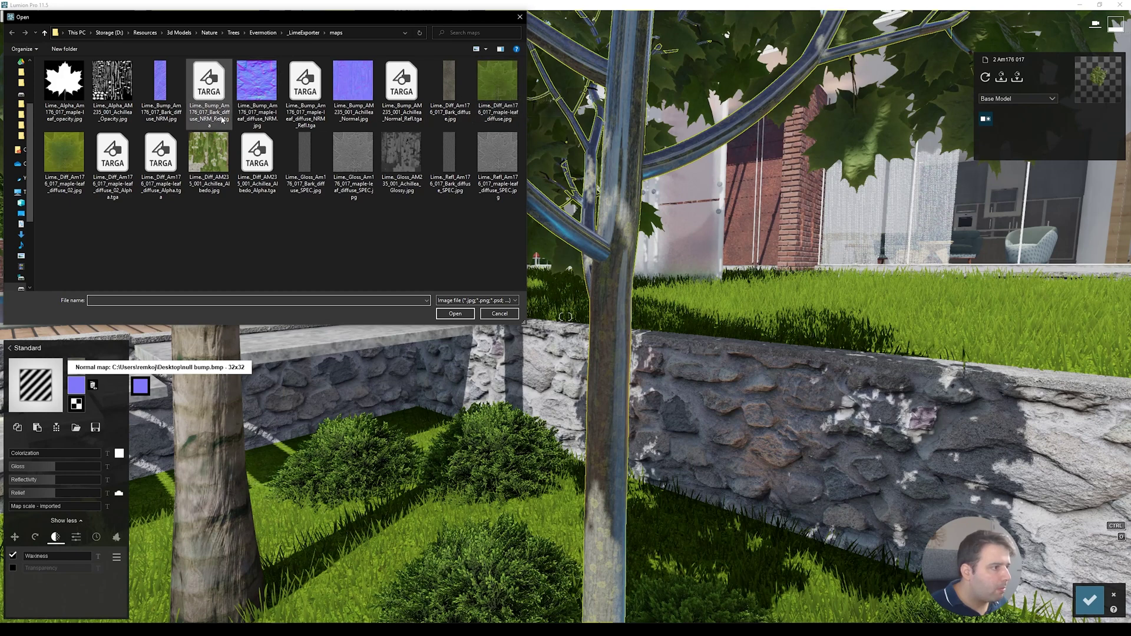
{"action": "double_click", "coordinate": [162, 89]}
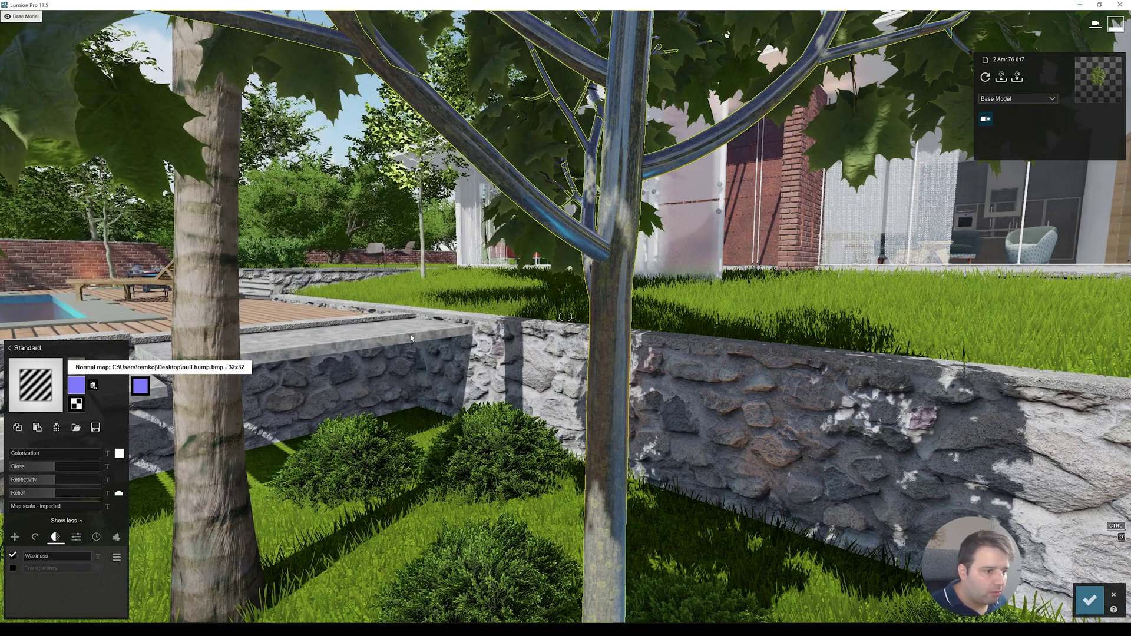
Set the bark material's reflectivity to 0.4 and its gloss to 0.7, and review the whole tree
{"action": "key", "text": "w"}
{"action": "key", "text": "d"}
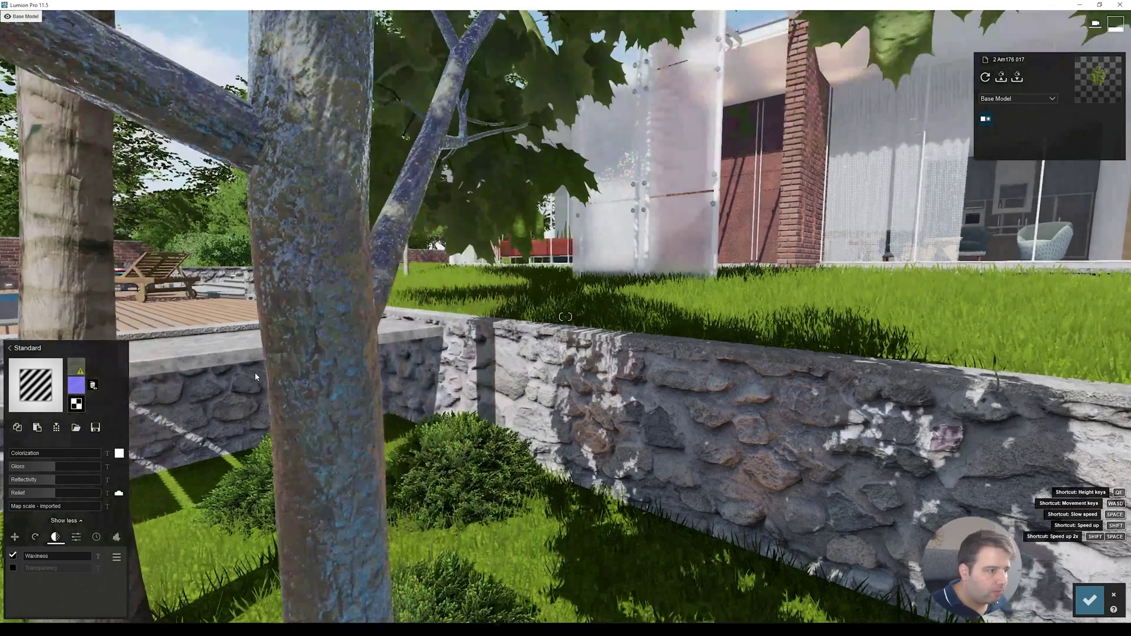
{"action": "left_click_drag", "start_coordinate": [31, 483], "coordinate": [19, 487]}
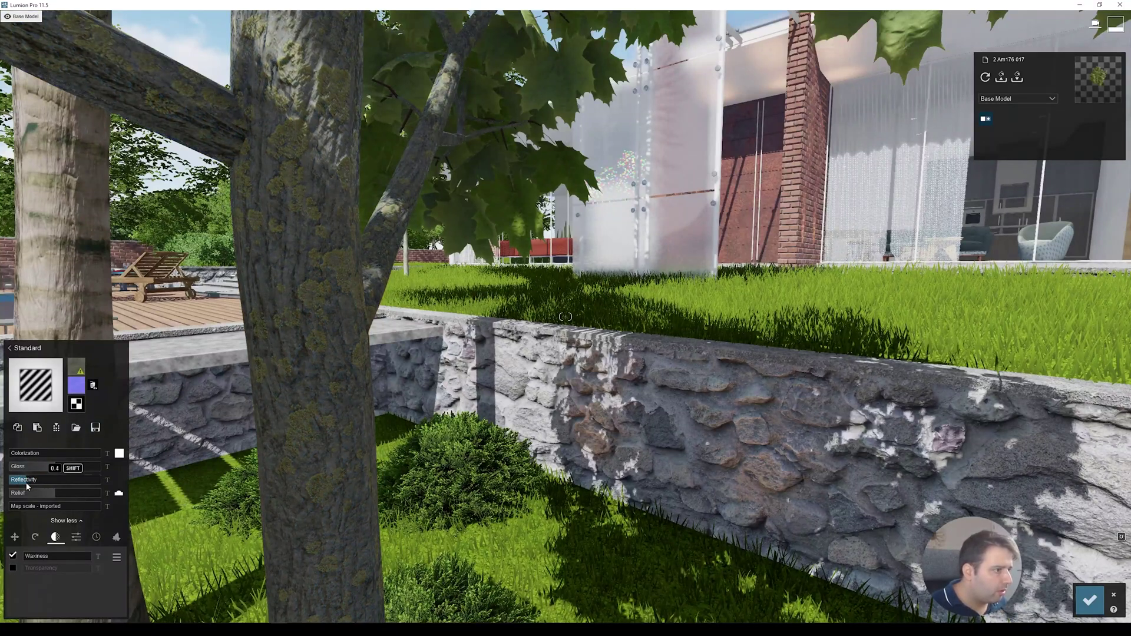
{"action": "left_click_drag", "start_coordinate": [45, 465], "coordinate": [44, 467]}
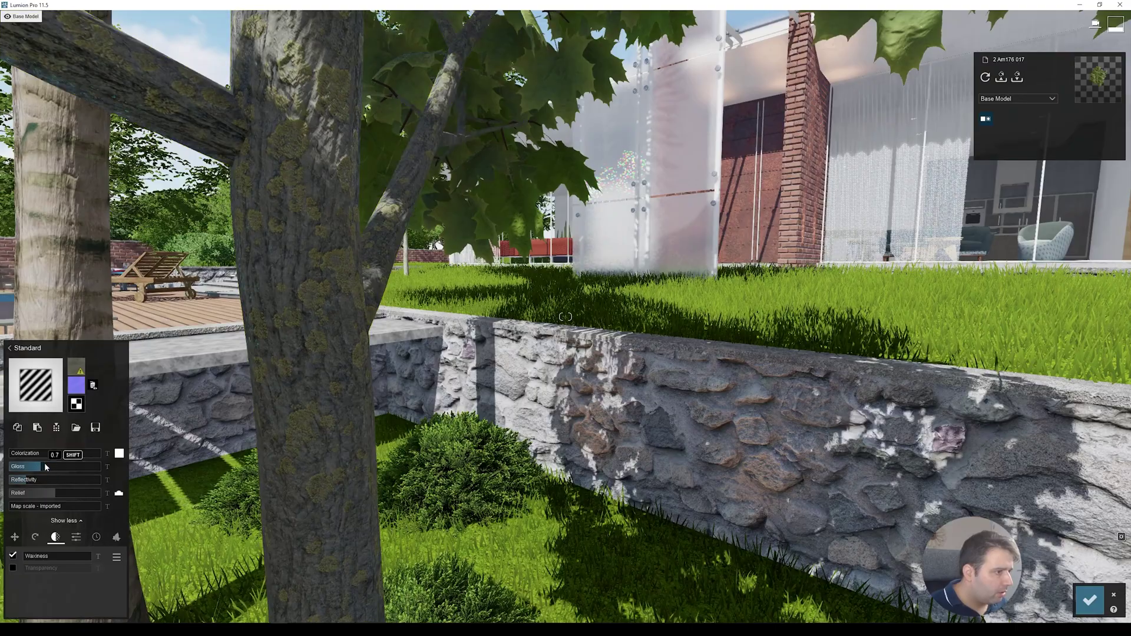
{"action": "key", "text": "s"}
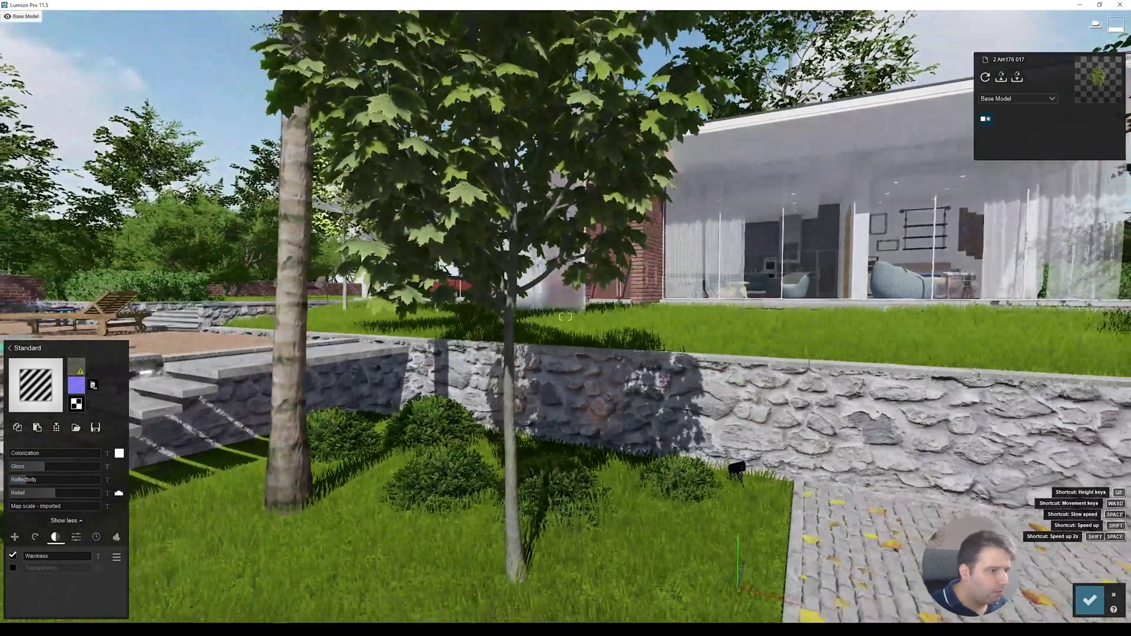
{"action": "key", "text": "s"}
{"action": "right_click_drag", "start_coordinate": [565, 318], "coordinate": [459, 318]}
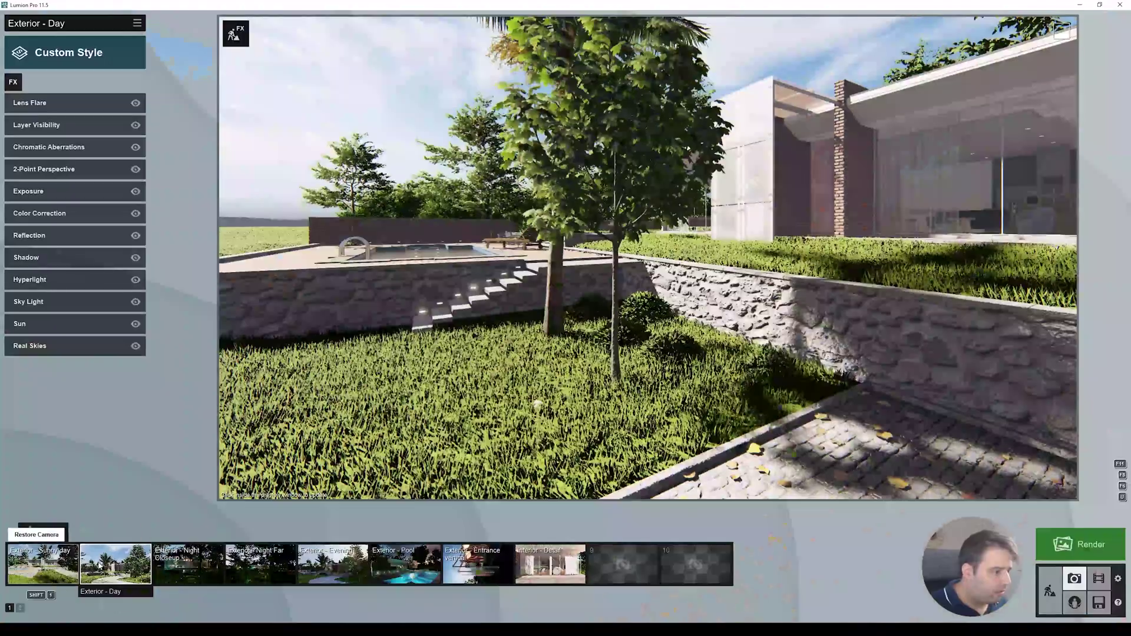
Restore the Exterior - Day photo camera, reframe it on the new tree with a 51.8 mm focal length and render the photo
{"action": "left_click", "coordinate": [116, 564]}
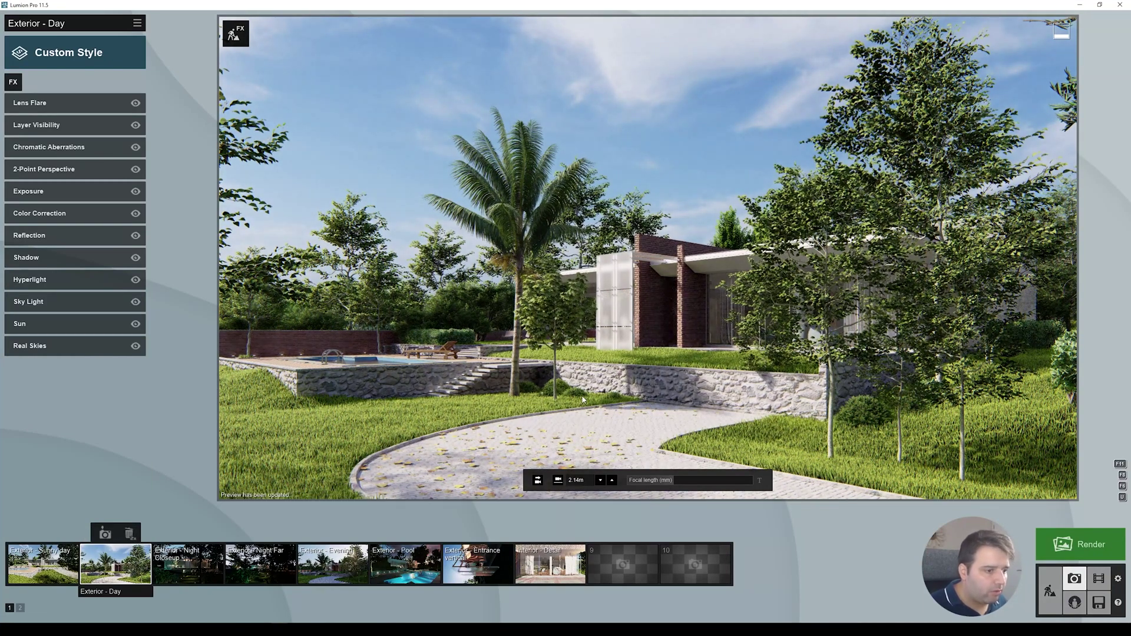
{"action": "left_click_drag", "start_coordinate": [671, 484], "coordinate": [694, 483]}
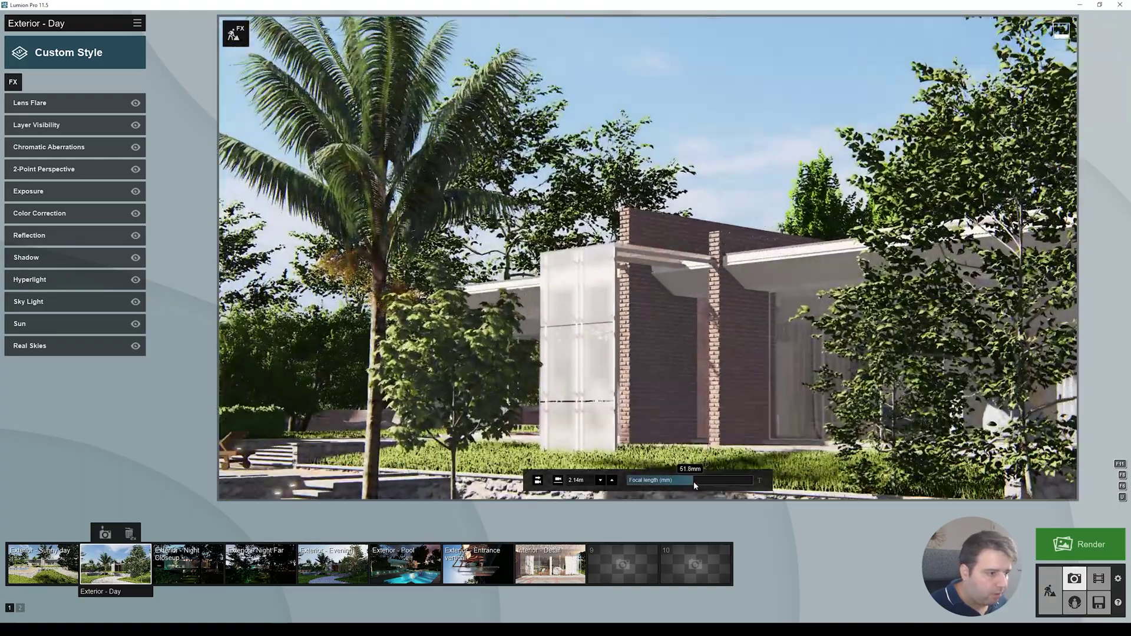
{"action": "right_click_drag", "start_coordinate": [648, 260], "coordinate": [497, 206]}
{"action": "key", "text": "e"}
{"action": "key", "text": "e"}
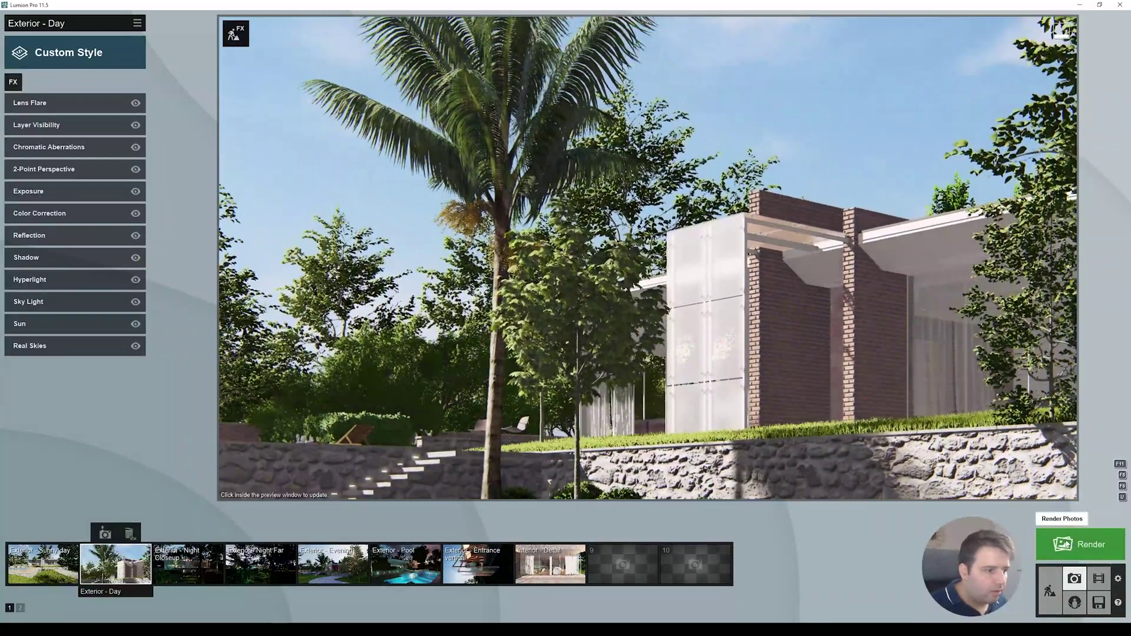
{"action": "left_click", "coordinate": [1066, 544]}
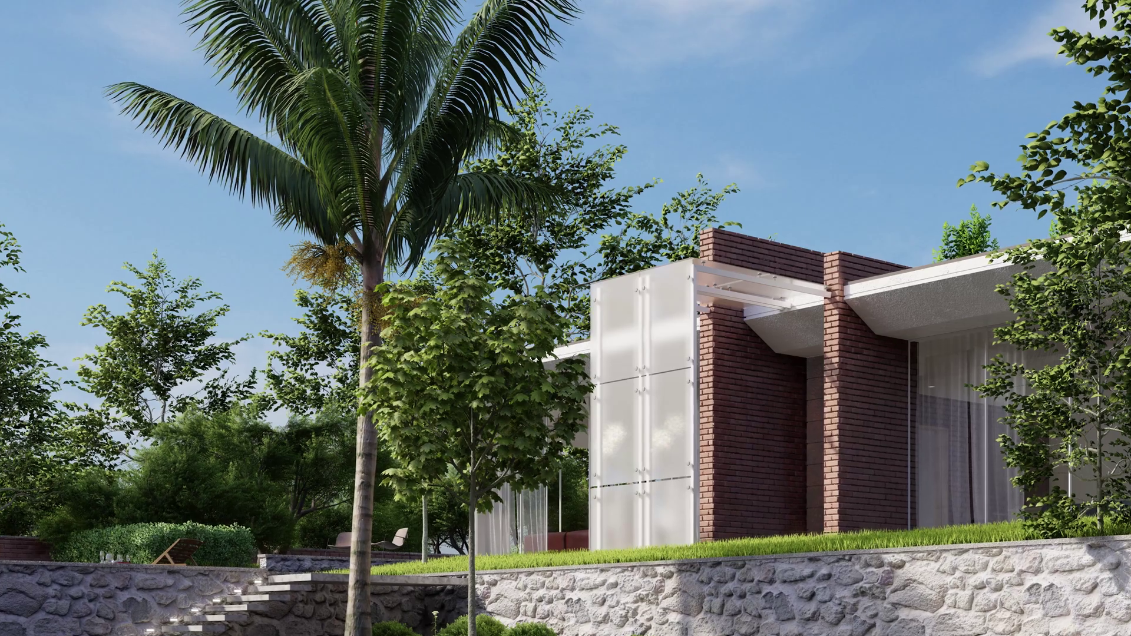